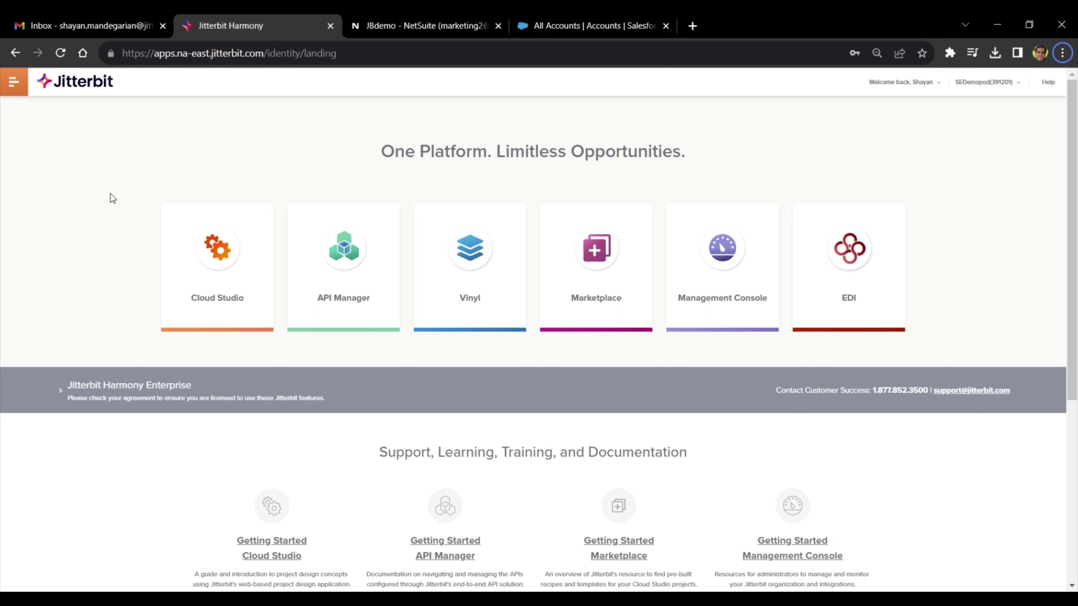
- Open the Cloud Studio project, expand the 2.0 Sync Customers workflow, and view the NetSuite customer record
{"action": "left_click", "coordinate": [214, 274]}
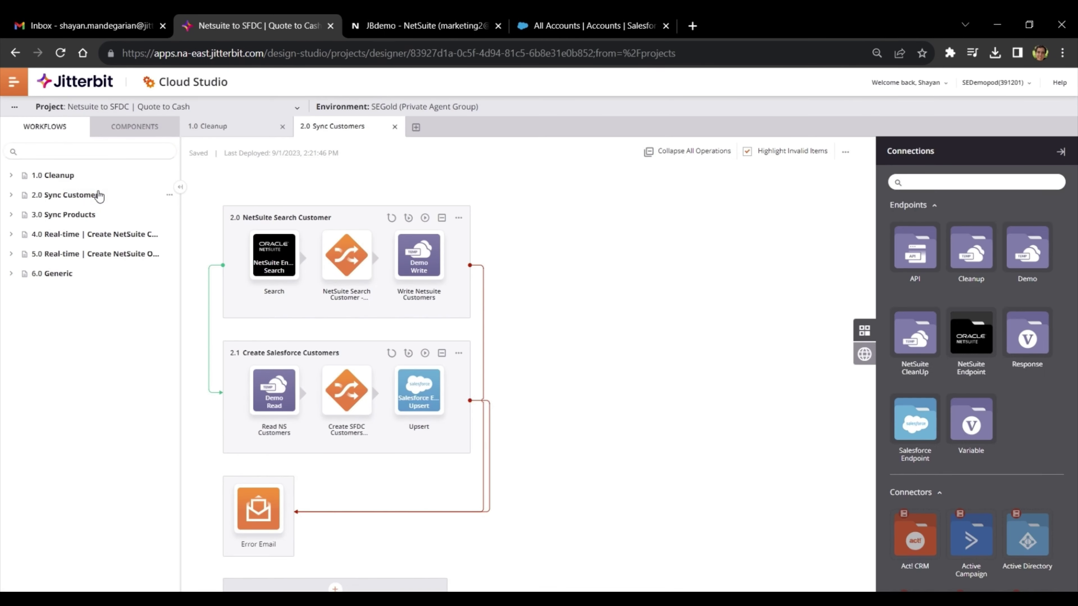
{"action": "left_click", "coordinate": [99, 196]}
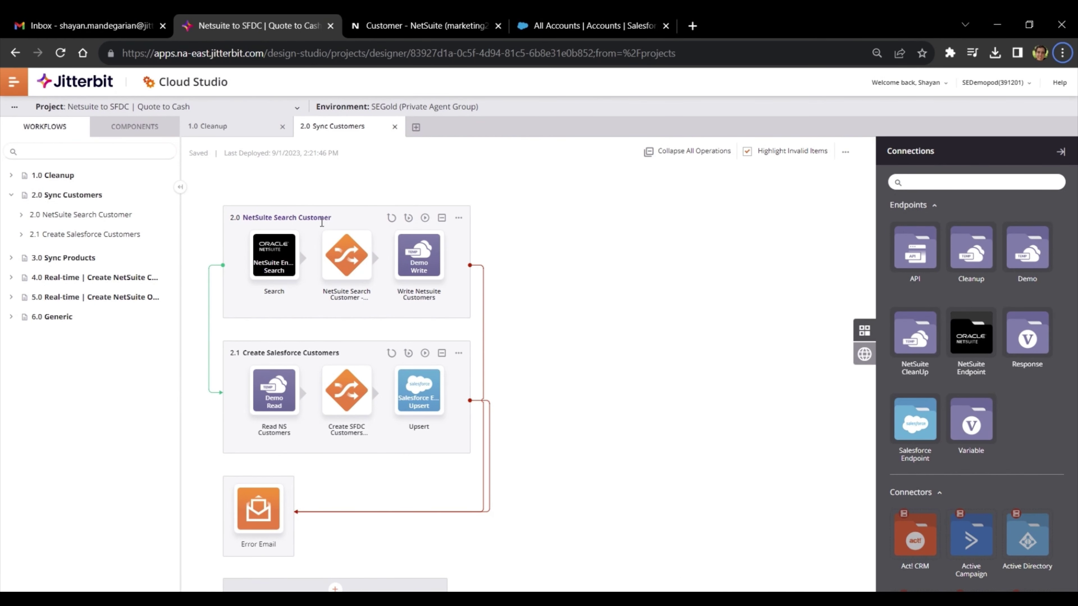
{"action": "left_click", "coordinate": [455, 34]}
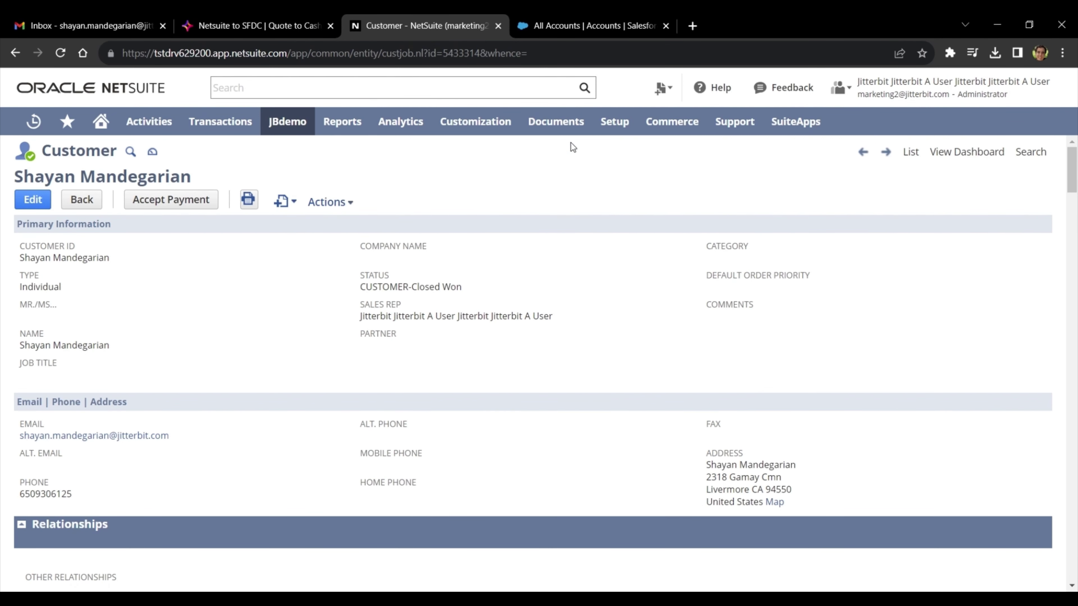
- Refresh Salesforce All Accounts to confirm 0 items, then return to Cloud Studio
{"action": "left_click", "coordinate": [590, 26]}
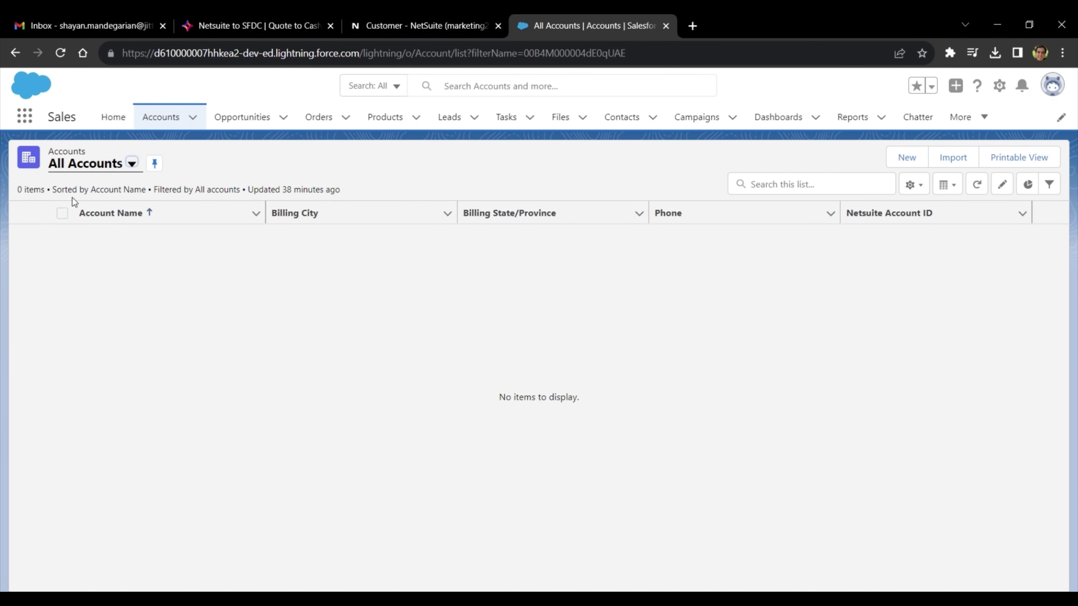
{"action": "left_click", "coordinate": [976, 184]}
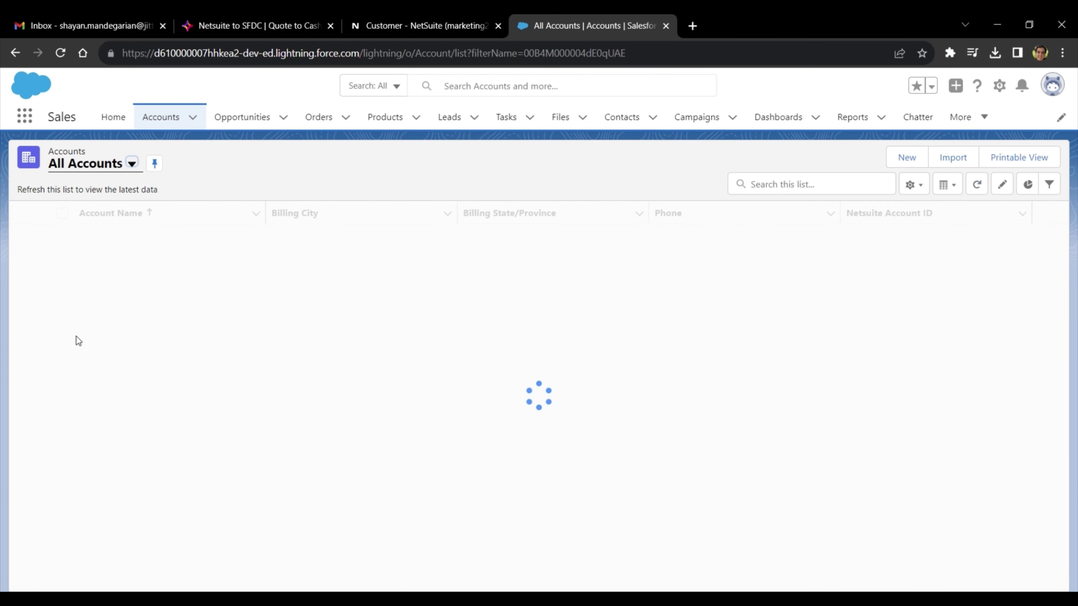
{"action": "key", "text": "alt"}
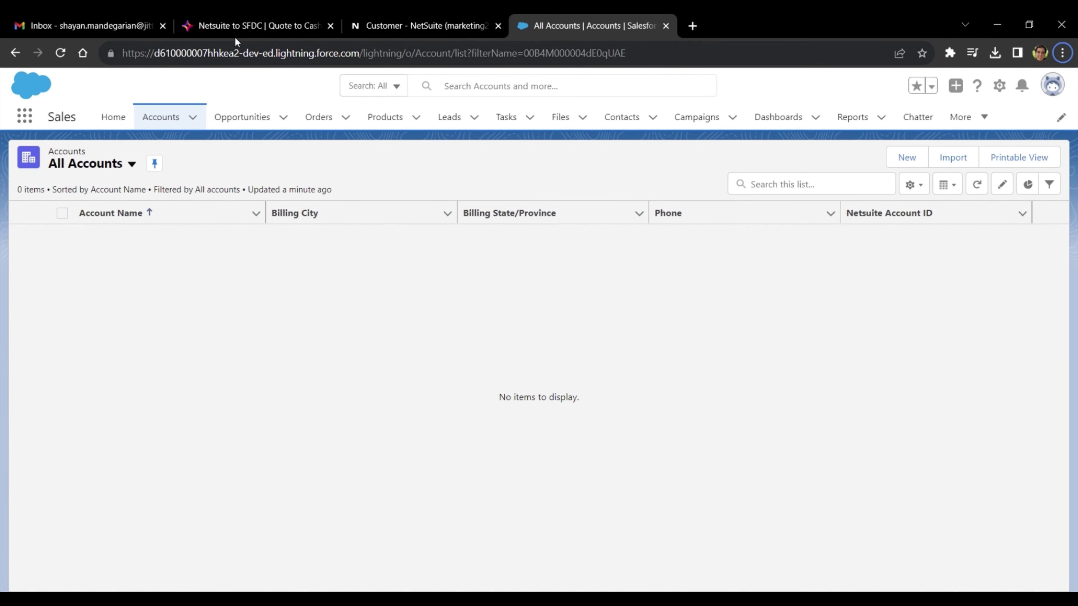
{"action": "left_click", "coordinate": [236, 26]}
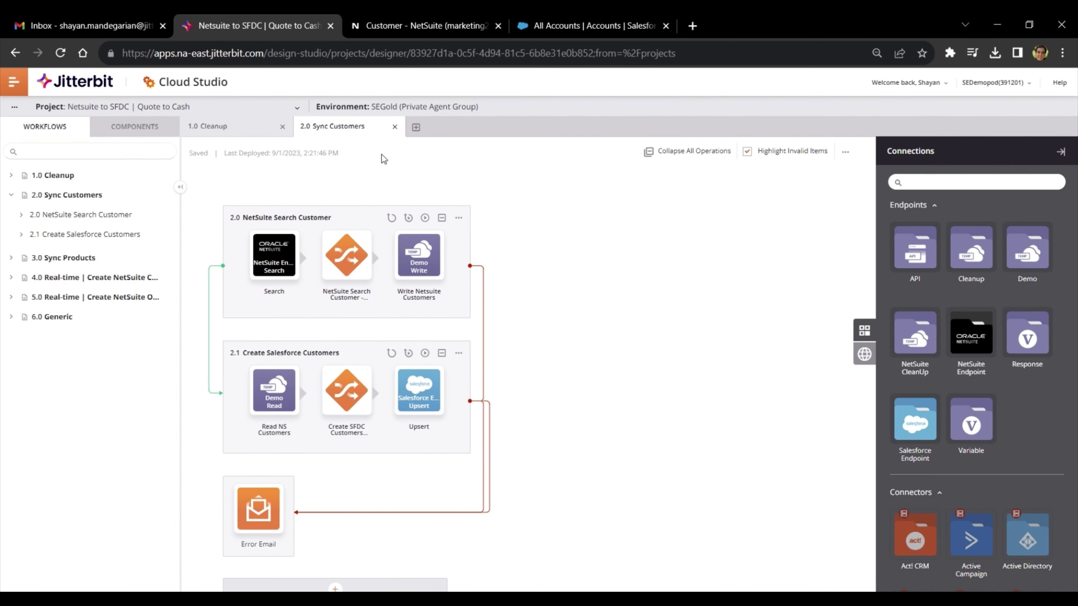
- Run the 2.0 NetSuite Search Customer operation until both Sync Customers operations report Success With Info
{"action": "left_click", "coordinate": [425, 218]}
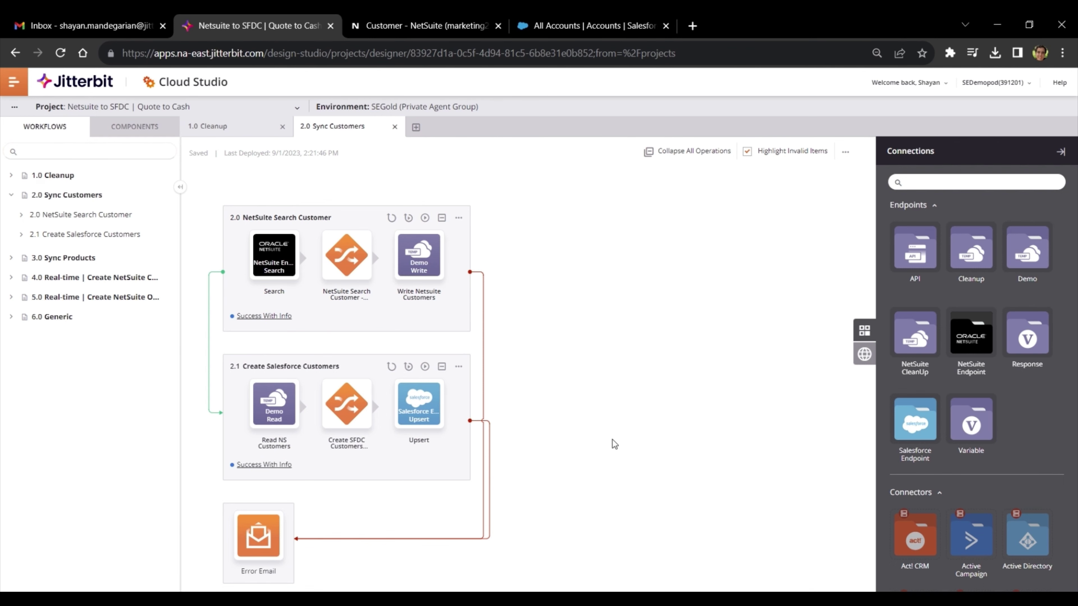
{"action": "key", "text": "alt"}
- Refresh Salesforce All Accounts and search the list for the synced customer's name
{"action": "left_click", "coordinate": [596, 25]}
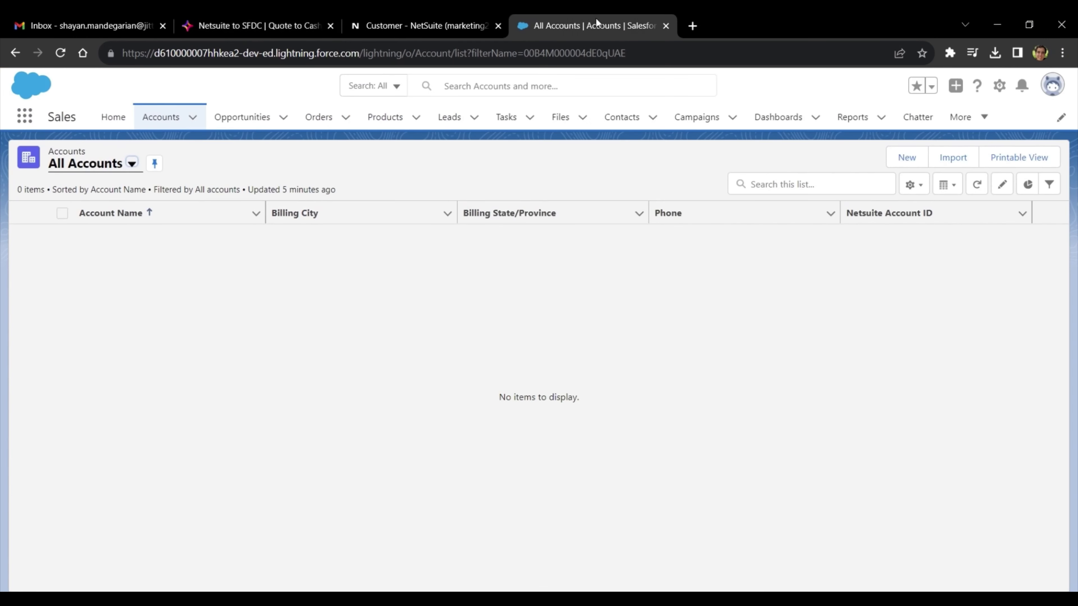
{"action": "left_click", "coordinate": [978, 185]}
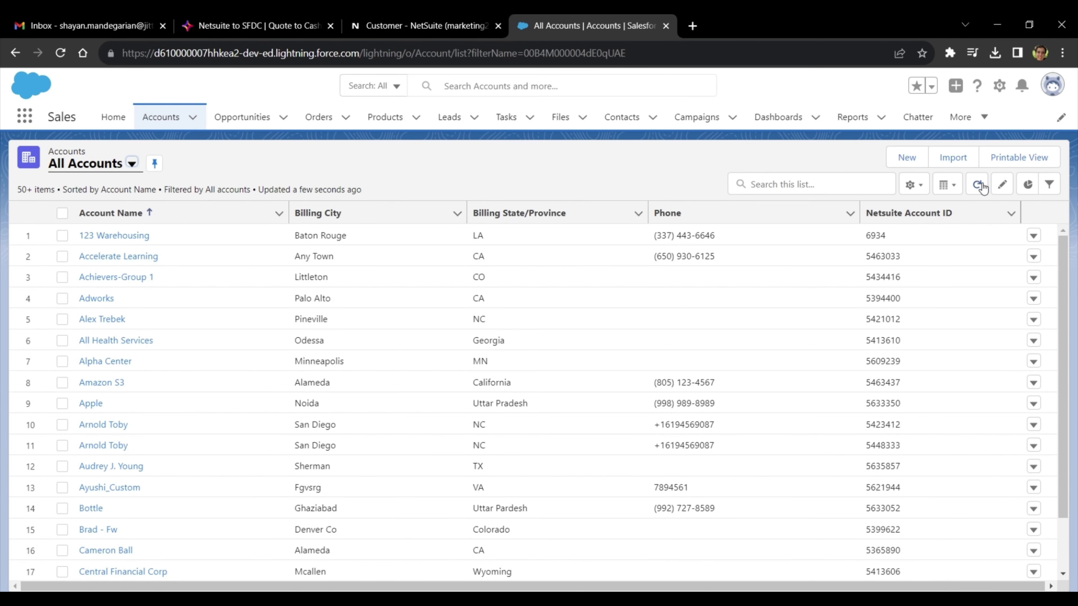
{"action": "key", "text": "alt"}
{"action": "left_click", "coordinate": [847, 185]}
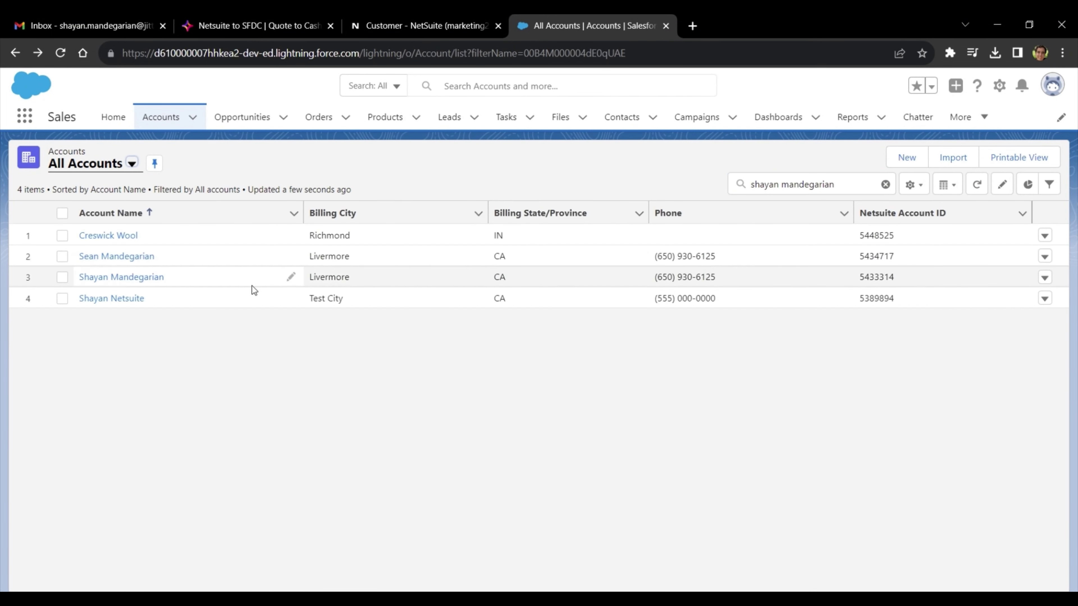
- Open the customer's account and compare its NetSuite Account ID with NetSuite, then return to Cloud Studio
{"action": "left_click", "coordinate": [113, 278]}
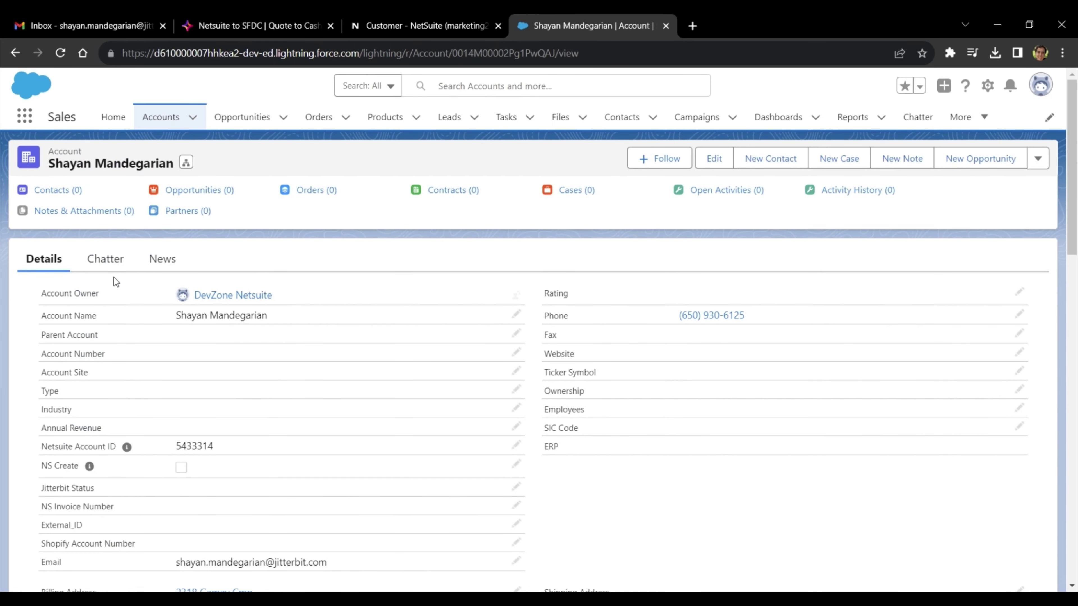
{"action": "scroll", "coordinate": [114, 278], "scroll_direction": "down", "scroll_amount": 1}
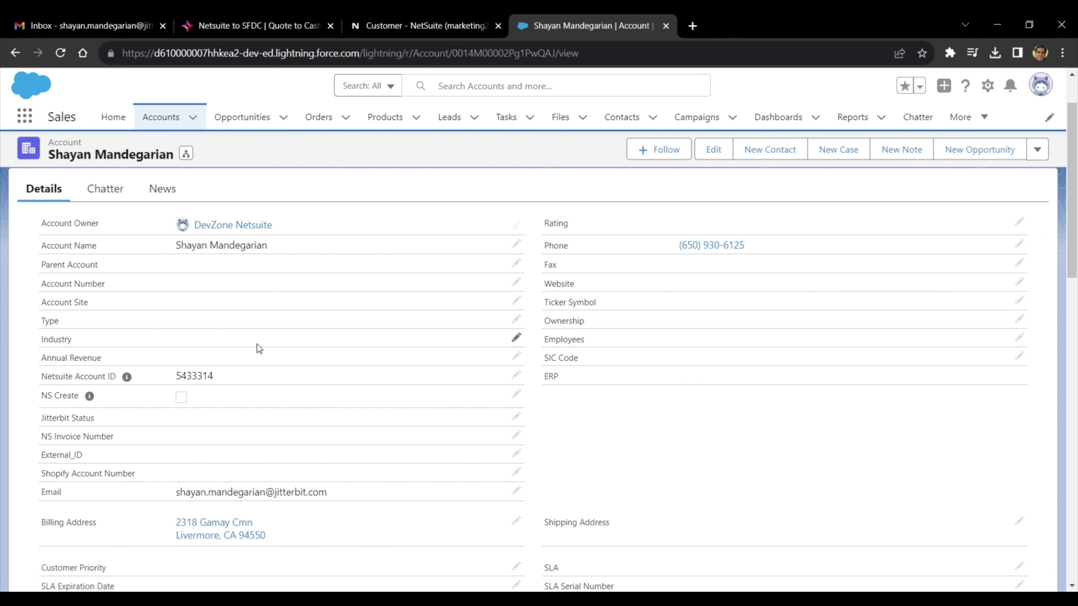
{"action": "double_click", "coordinate": [214, 377]}
{"action": "left_click", "coordinate": [454, 24]}
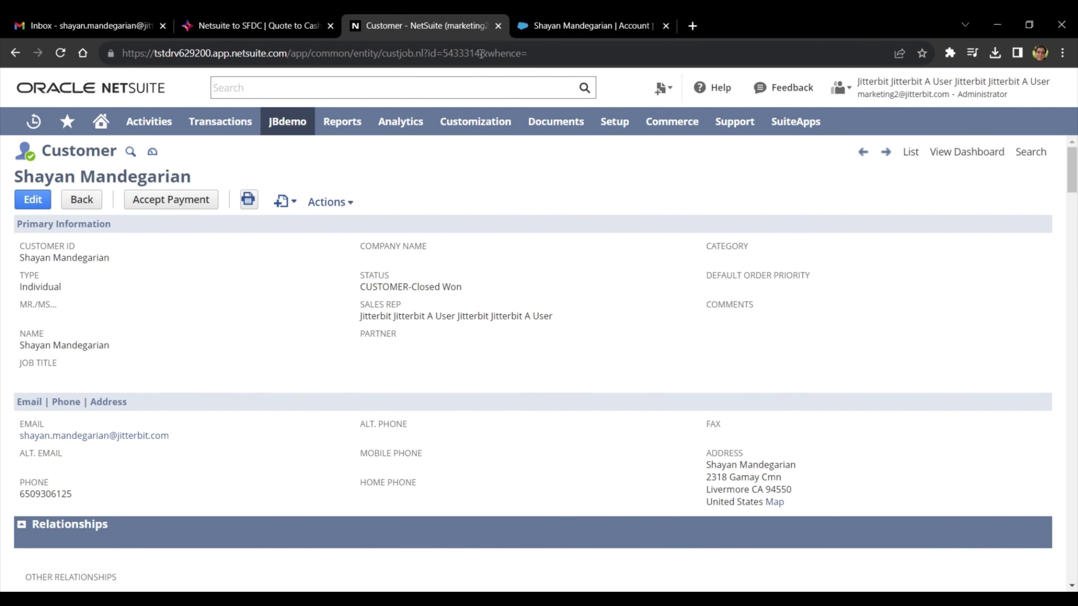
{"action": "key", "text": "ctrl+shift+Tab"}
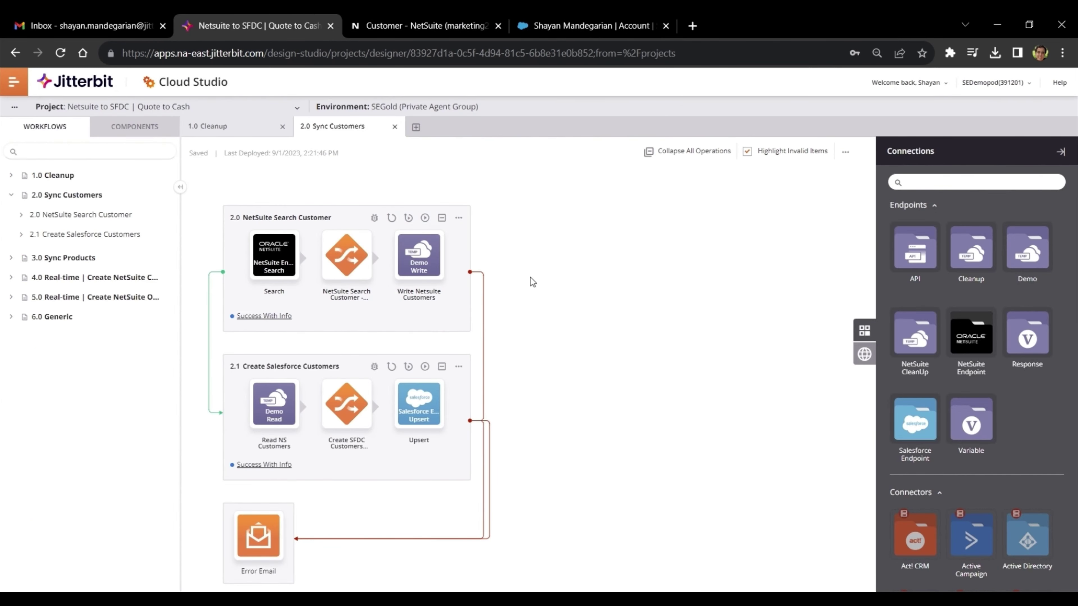
- Filter connections for 'netsuite' and open the NetSuite Endpoint connection settings
{"action": "left_click", "coordinate": [1006, 186]}
{"action": "type", "text": "netsuite"}
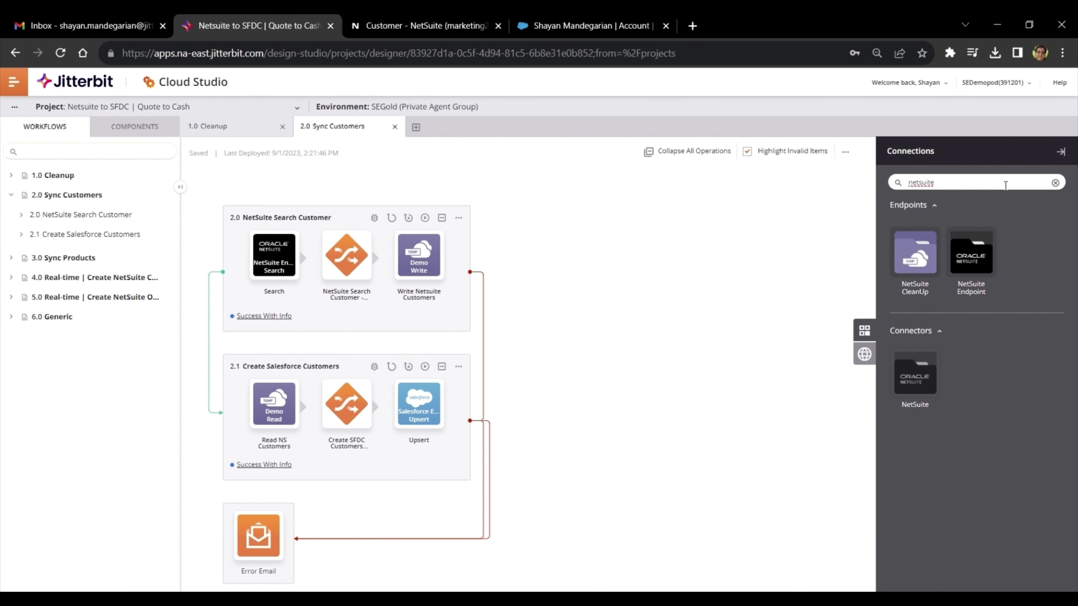
{"action": "left_click", "coordinate": [1055, 183]}
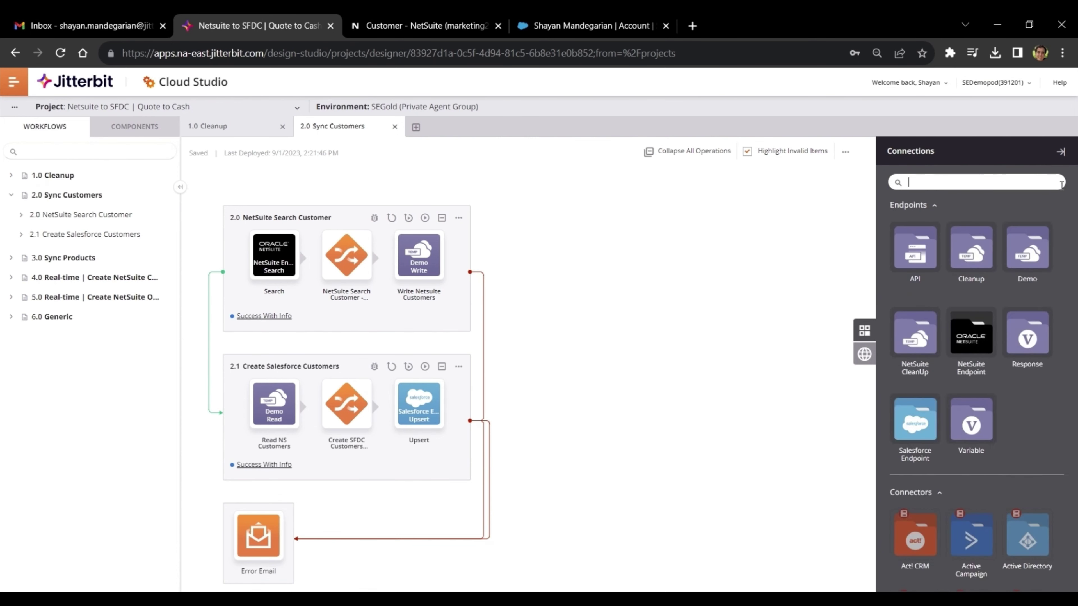
{"action": "double_click", "coordinate": [972, 346]}
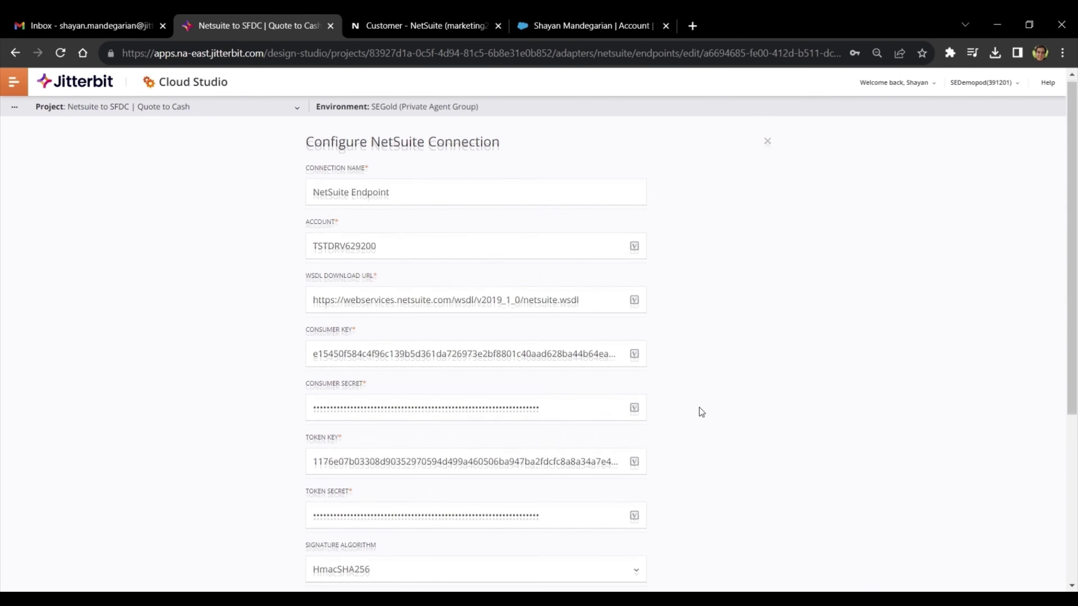
- Test the NetSuite Endpoint to Connection Success, close it, and show its available activities
{"action": "scroll", "coordinate": [699, 408], "scroll_direction": "down", "scroll_amount": 6}
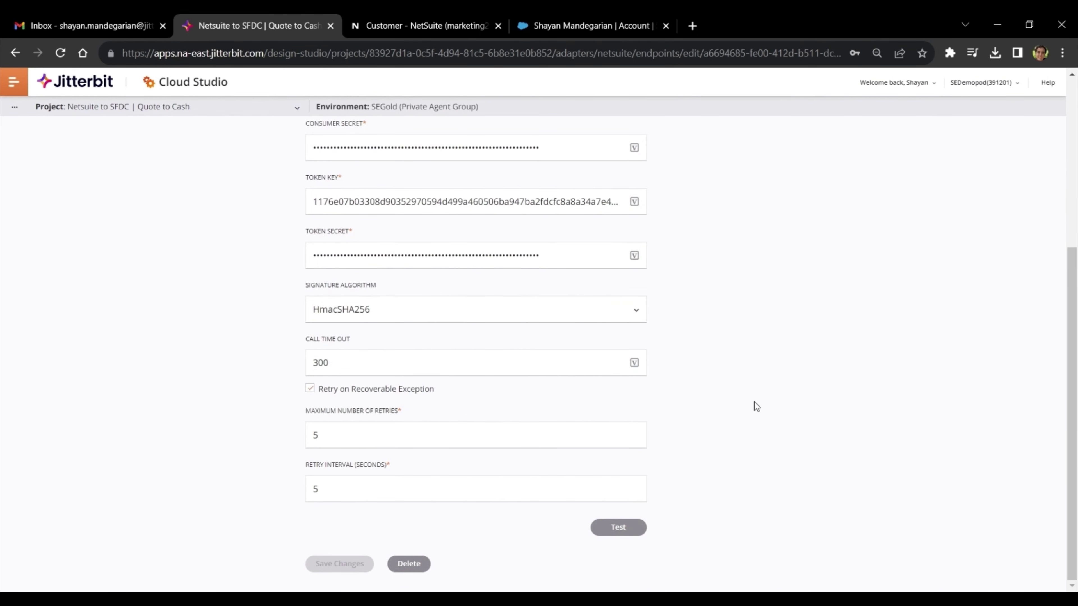
{"action": "left_click", "coordinate": [604, 528]}
{"action": "left_click_drag", "start_coordinate": [517, 531], "coordinate": [585, 534]}
{"action": "left_click", "coordinate": [584, 535]}
{"action": "scroll", "coordinate": [738, 222], "scroll_direction": "up", "scroll_amount": 5}
{"action": "left_click", "coordinate": [767, 146]}
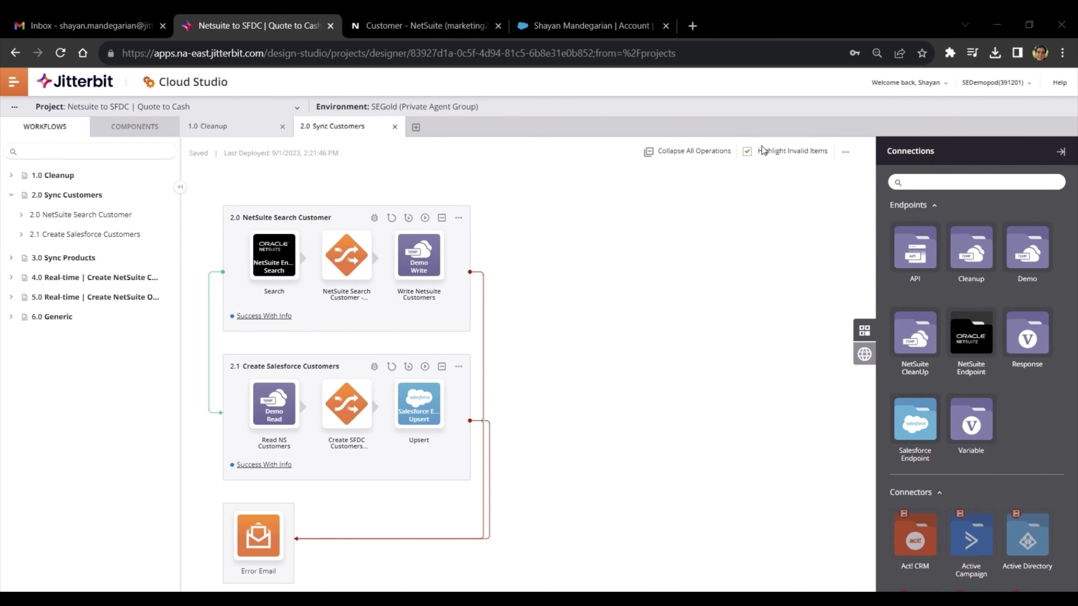
{"action": "left_click", "coordinate": [964, 346]}
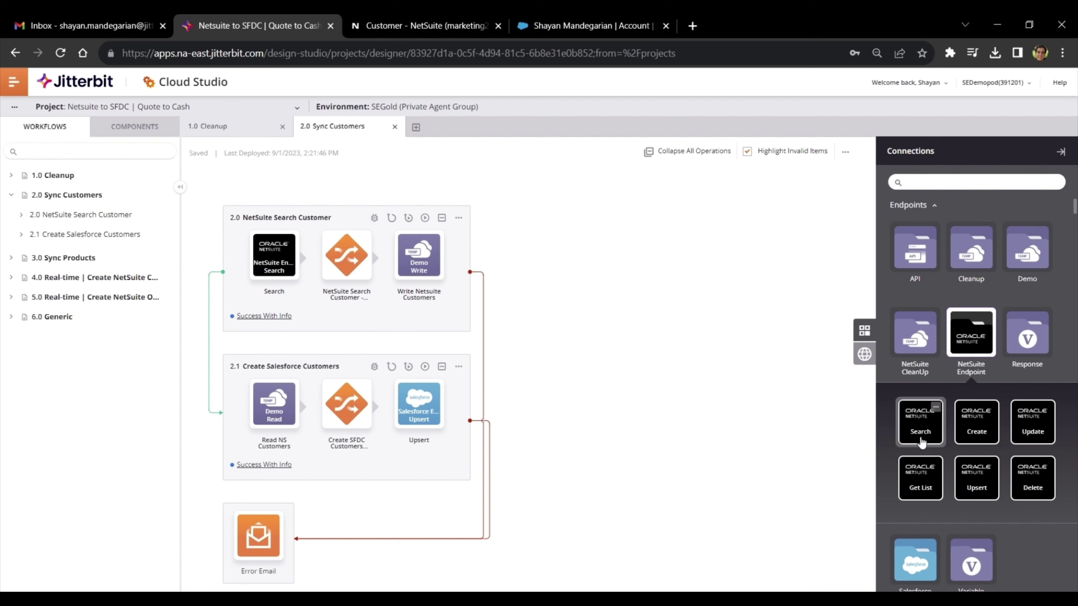
- Open the NetSuite Search activity, filter objects for 'customer', and continue with Customer selected
{"action": "left_click_drag", "start_coordinate": [921, 442], "coordinate": [552, 276]}
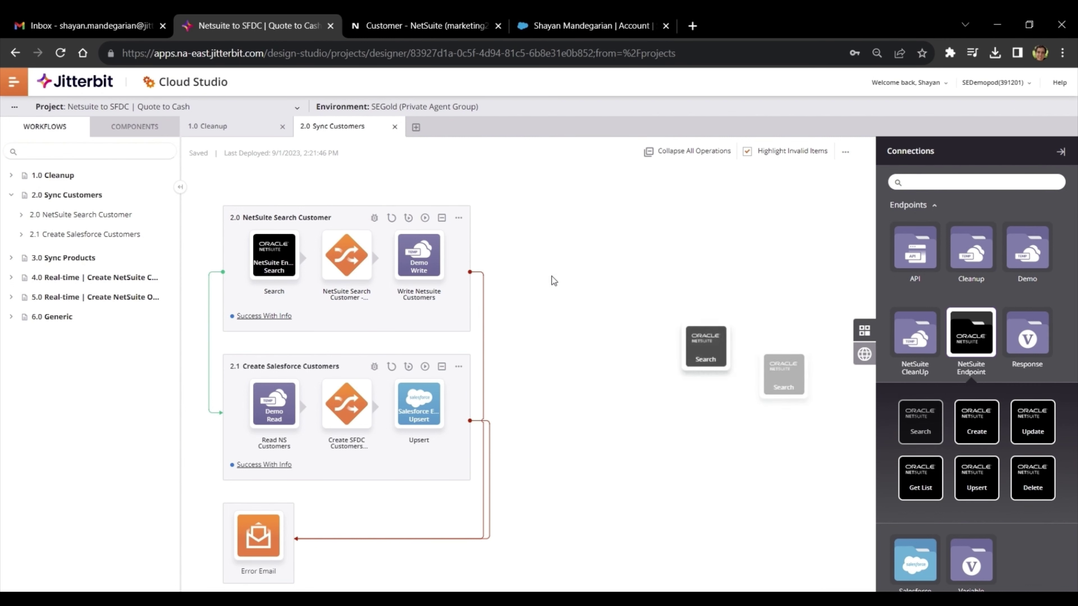
{"action": "double_click", "coordinate": [277, 259]}
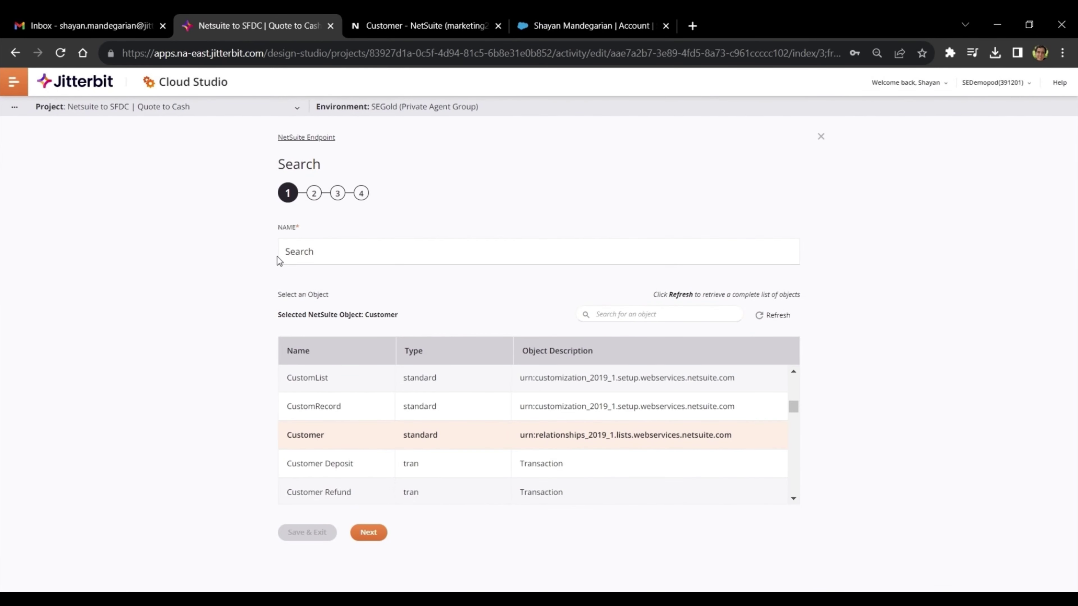
{"action": "scroll", "coordinate": [476, 425], "scroll_direction": "down", "scroll_amount": 5}
{"action": "scroll", "coordinate": [482, 442], "scroll_direction": "up", "scroll_amount": 2}
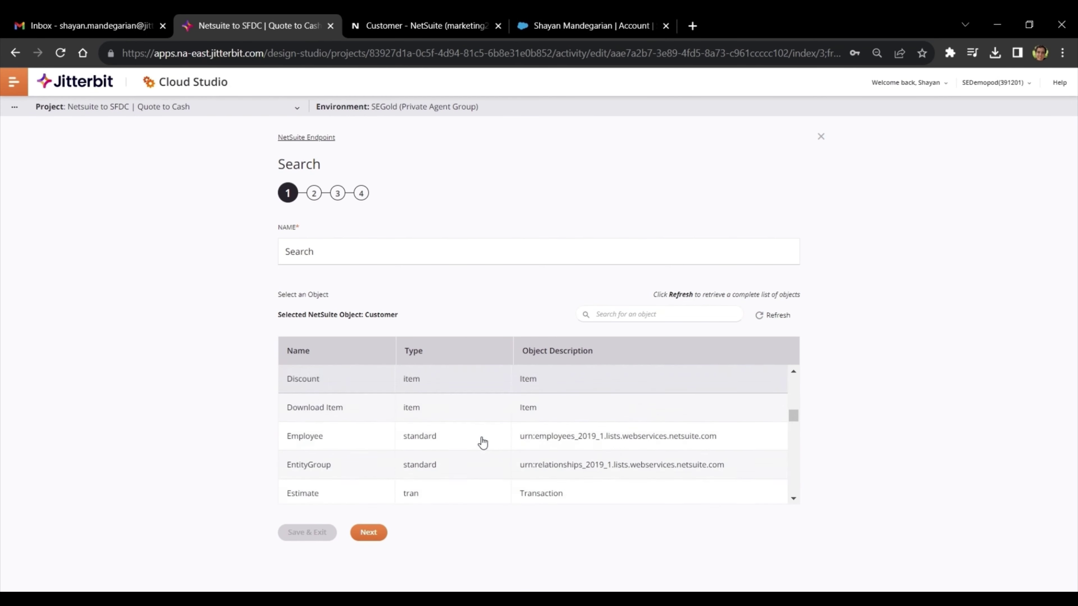
{"action": "scroll", "coordinate": [481, 442], "scroll_direction": "up", "scroll_amount": 3}
{"action": "left_click", "coordinate": [633, 314]}
{"action": "type", "text": "c"}
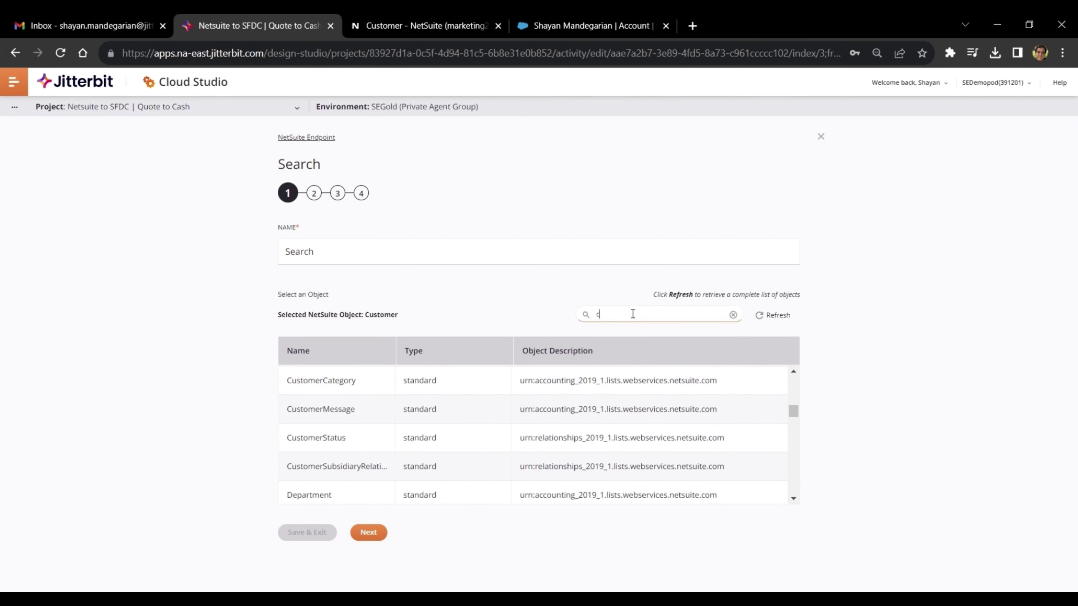
{"action": "type", "text": "ustomer"}
{"action": "scroll", "coordinate": [524, 424], "scroll_direction": "up", "scroll_amount": 2}
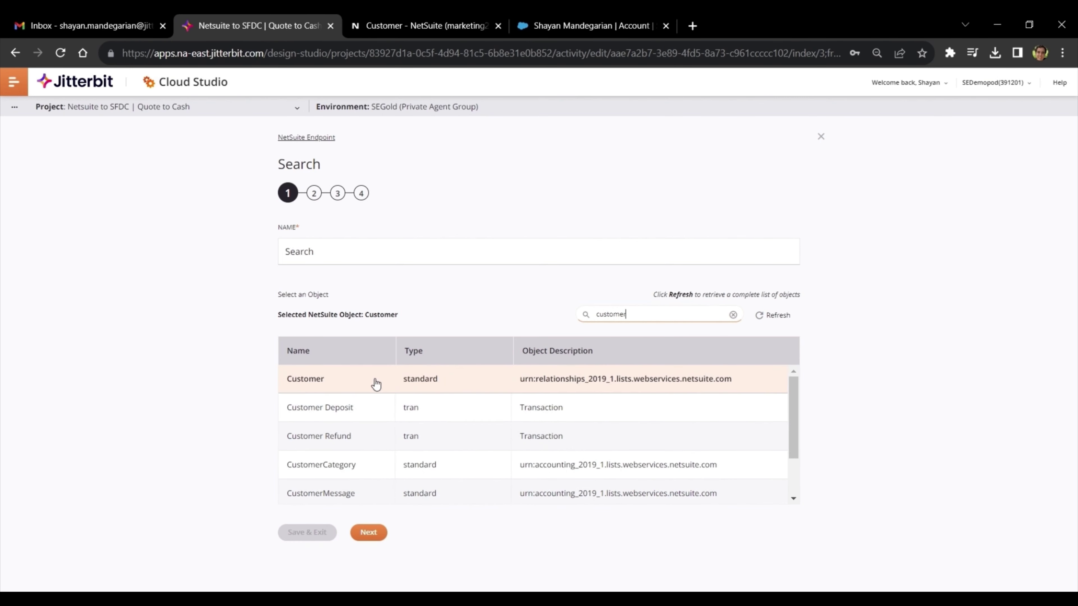
{"action": "left_click", "coordinate": [369, 534]}
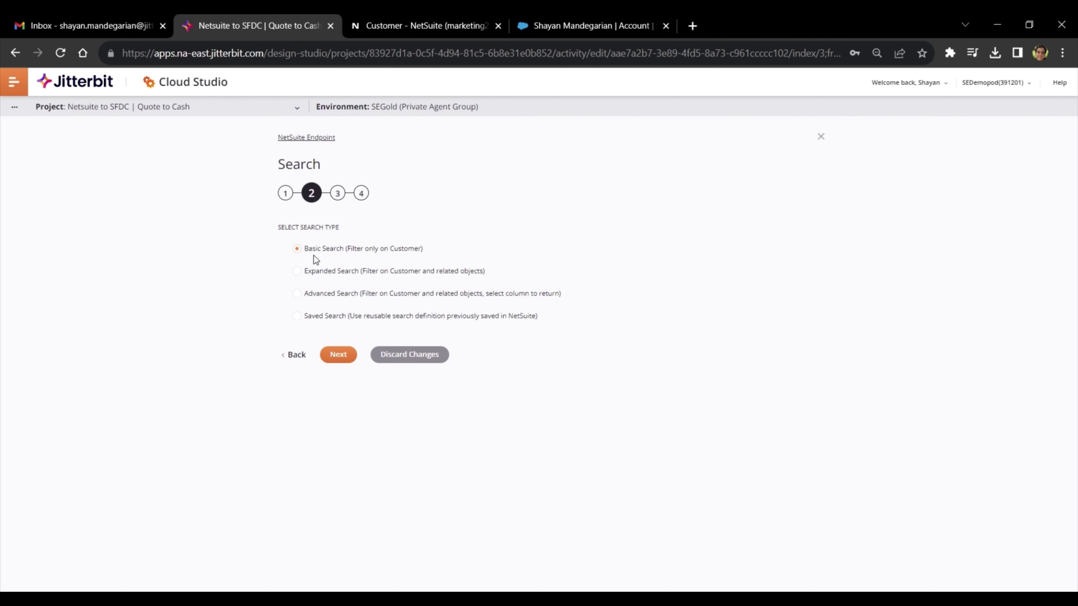
- Move past the search type step, expand Customer, and select its dateCreated field
{"action": "left_click", "coordinate": [331, 355]}
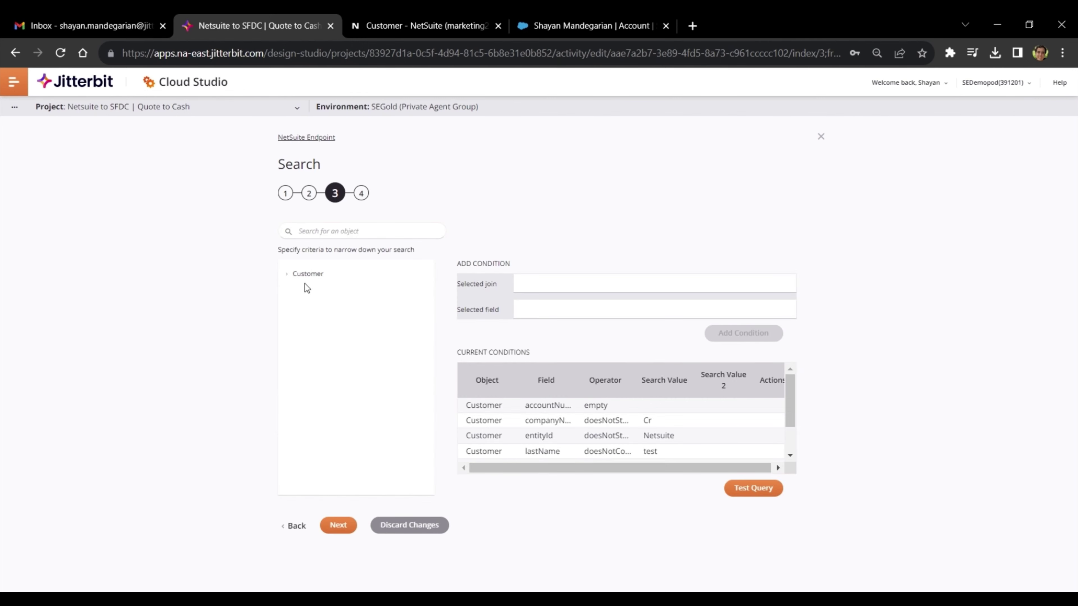
{"action": "left_click", "coordinate": [290, 276]}
{"action": "scroll", "coordinate": [325, 308], "scroll_direction": "down", "scroll_amount": 10}
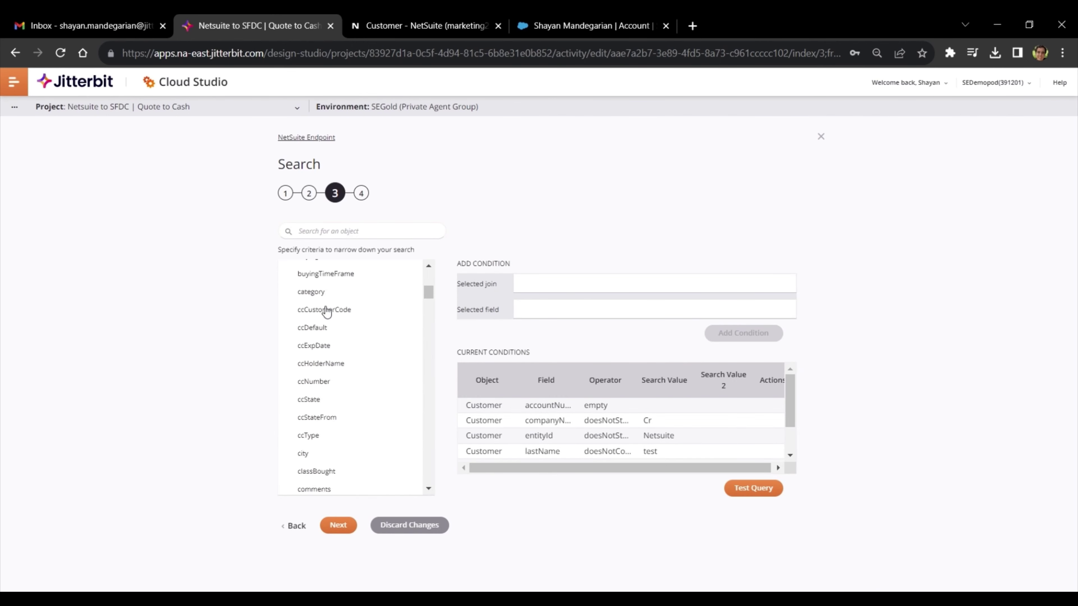
{"action": "scroll", "coordinate": [325, 314], "scroll_direction": "down", "scroll_amount": 8}
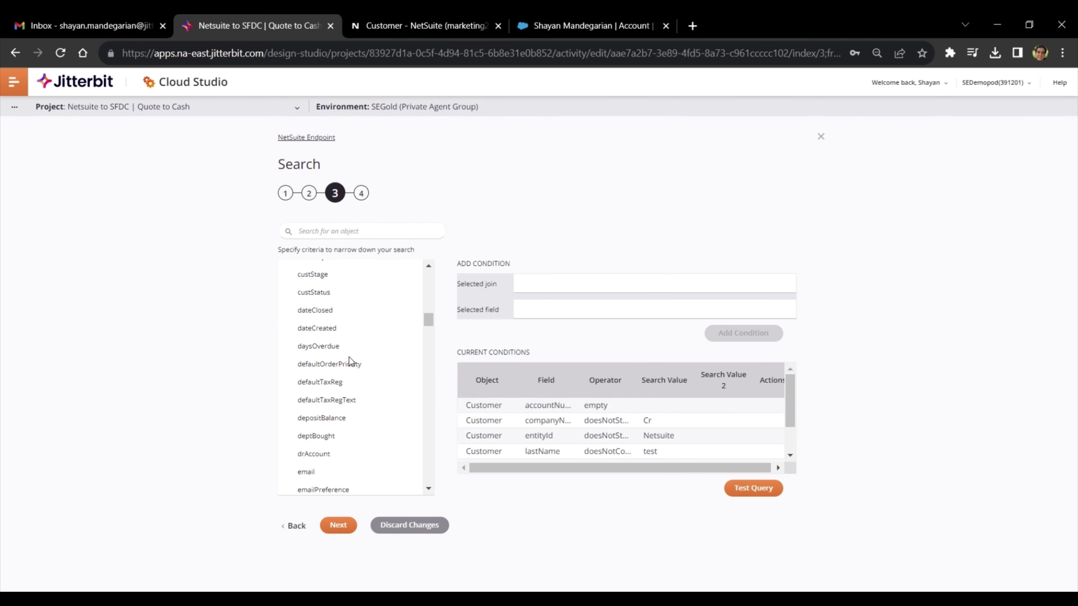
{"action": "left_click", "coordinate": [329, 334]}
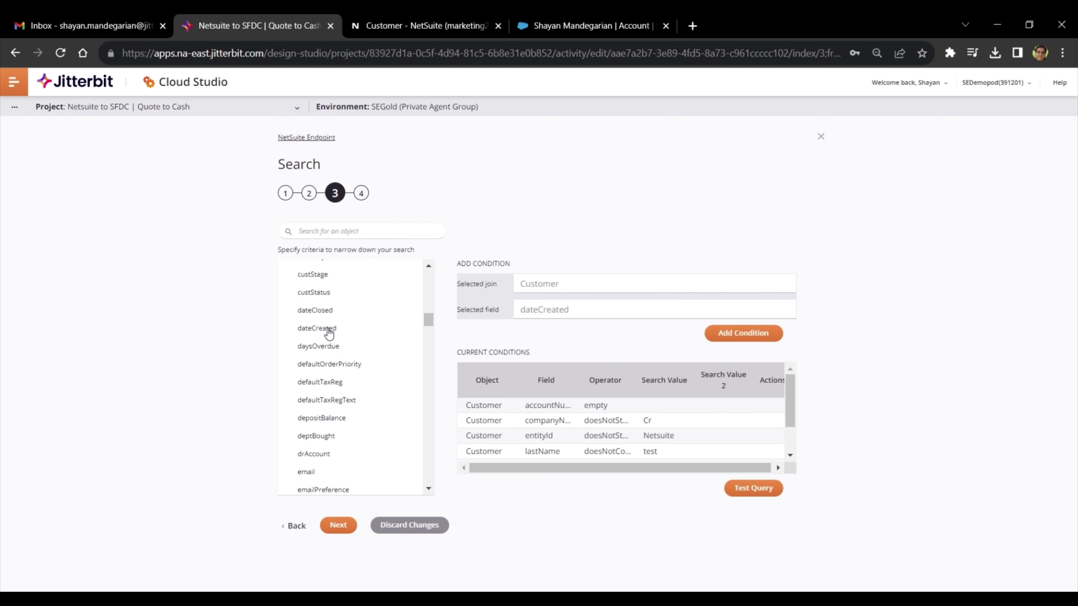
- Draft a dateCreated 'after lastMonth' condition, then cancel it without adding
{"action": "left_click", "coordinate": [754, 332]}
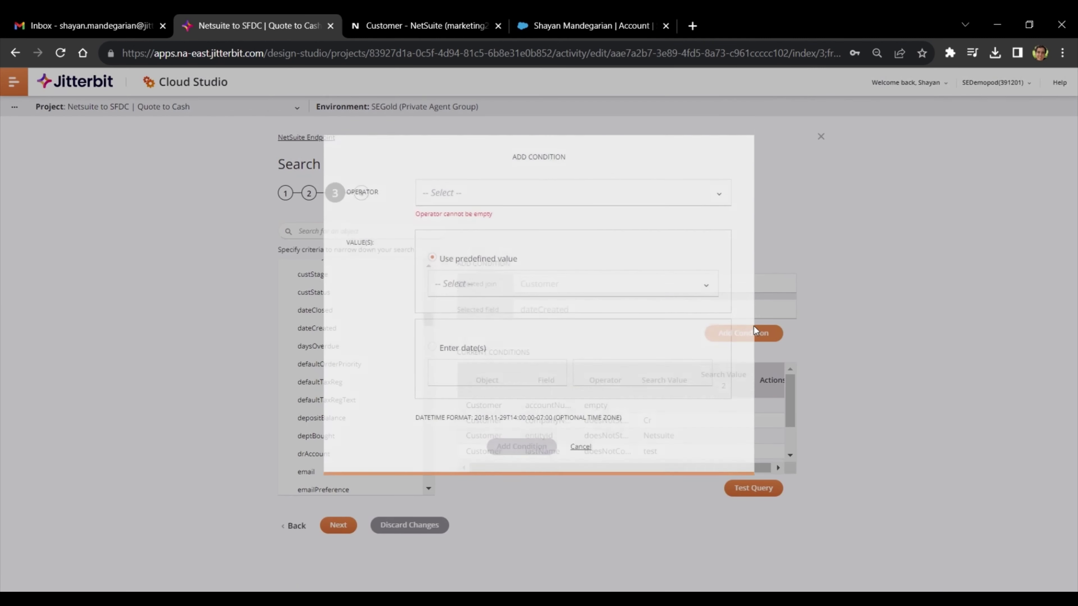
{"action": "left_click", "coordinate": [549, 218]}
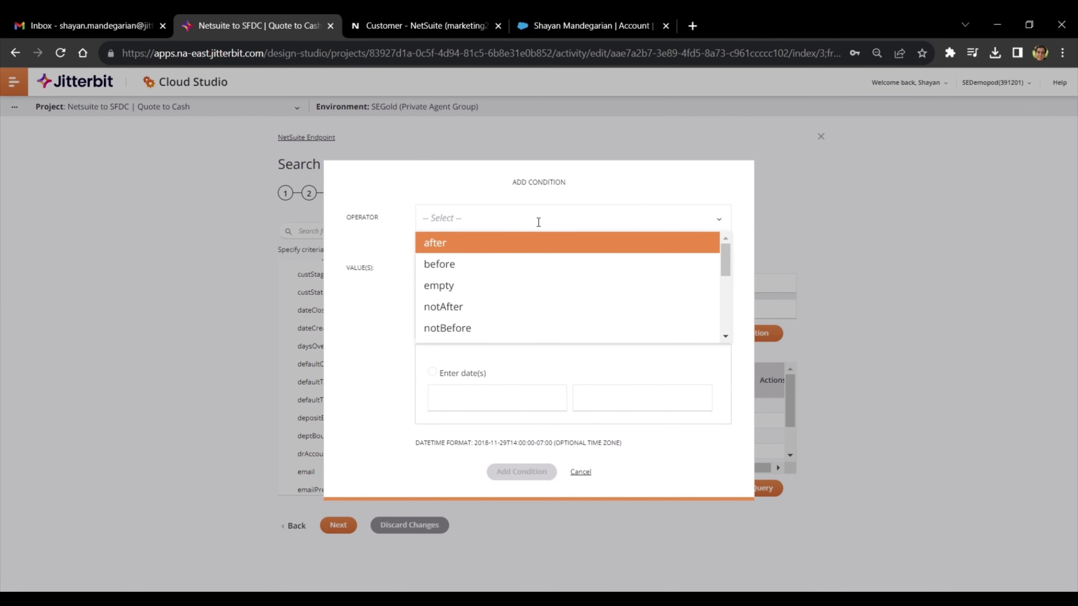
{"action": "left_click", "coordinate": [487, 243]}
{"action": "left_click", "coordinate": [477, 294]}
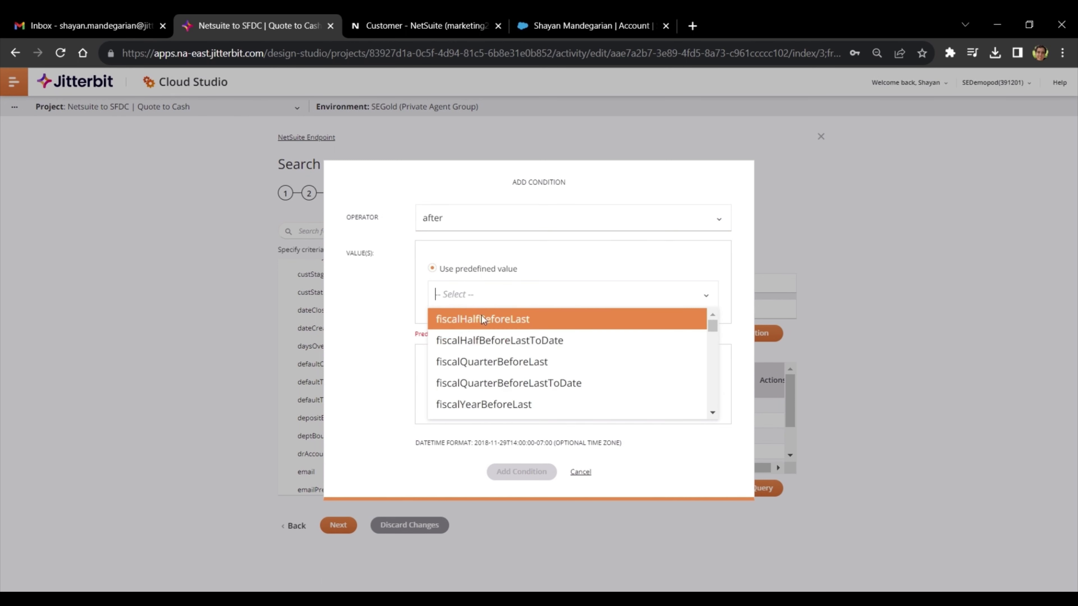
{"action": "scroll", "coordinate": [511, 332], "scroll_direction": "down", "scroll_amount": 8}
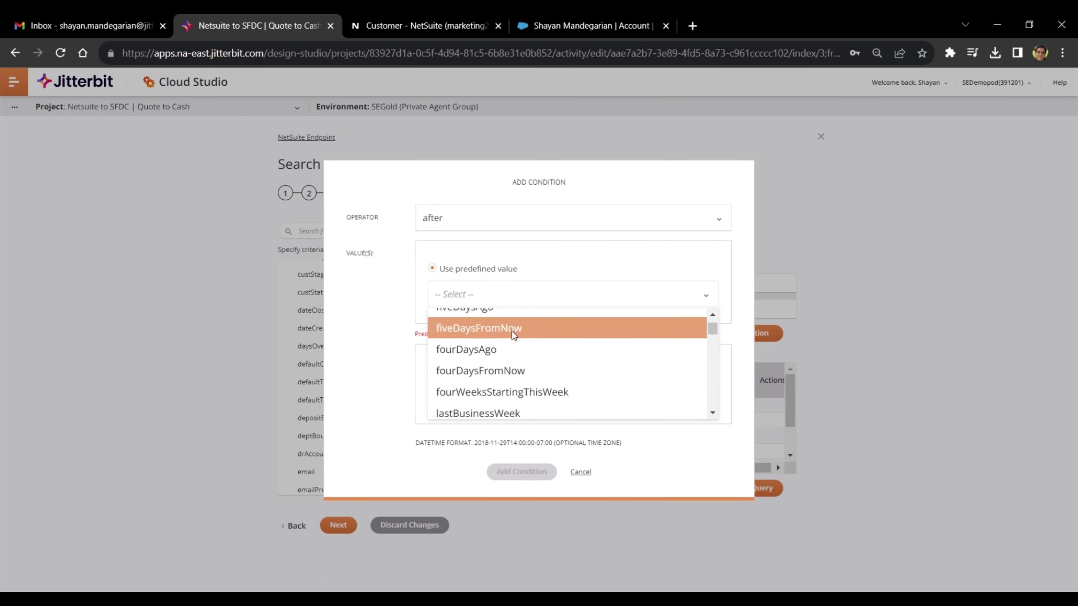
{"action": "scroll", "coordinate": [511, 348], "scroll_direction": "down", "scroll_amount": 3}
{"action": "left_click", "coordinate": [512, 349]}
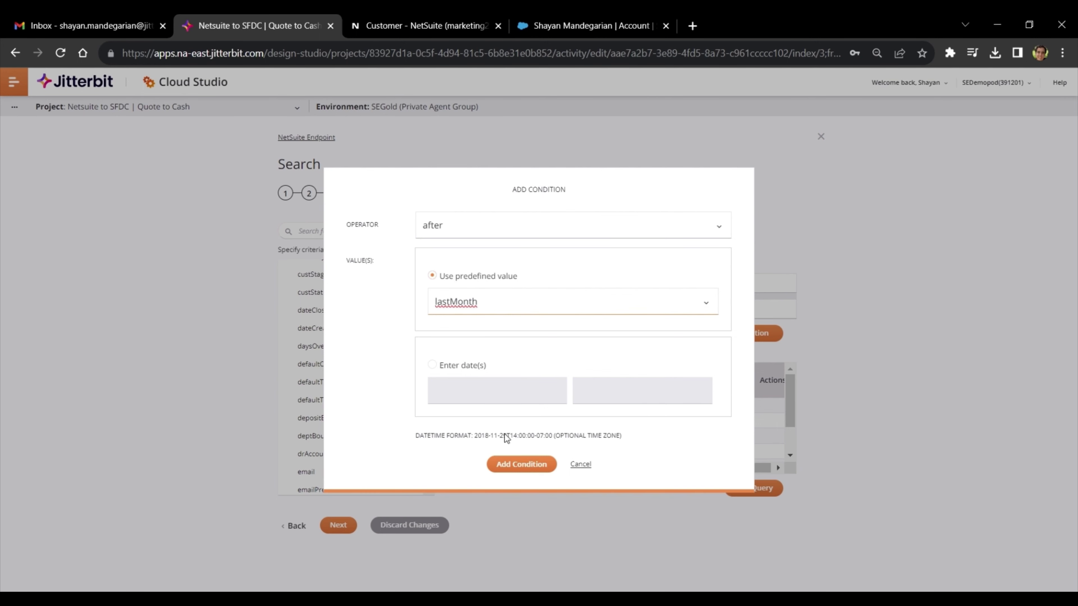
{"action": "left_click", "coordinate": [579, 465]}
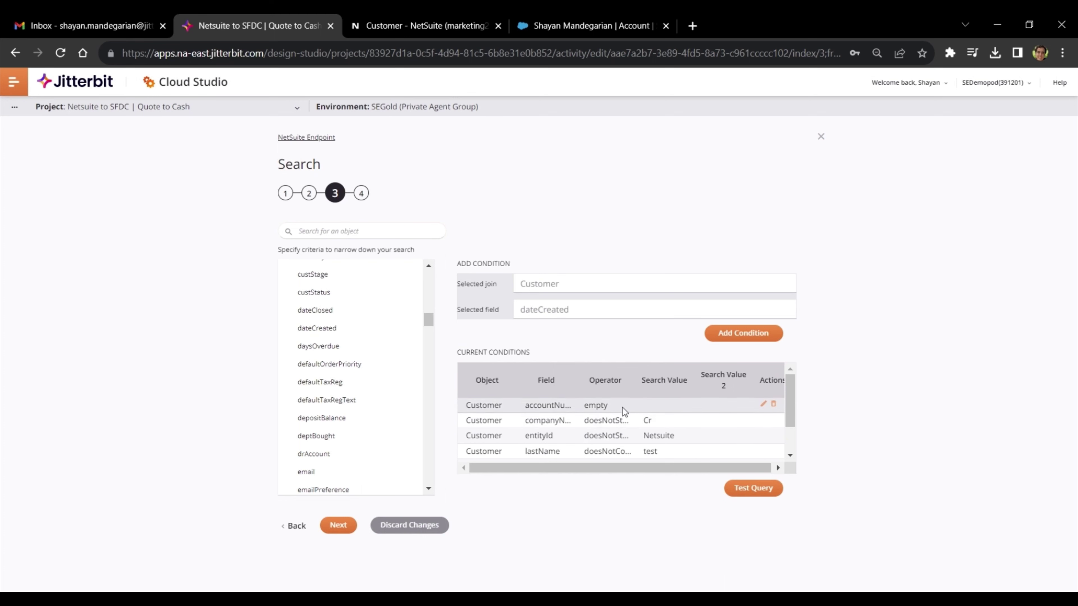
- Review the Customer response schema on step 4 and finish the Search activity configuration
{"action": "scroll", "coordinate": [628, 429], "scroll_direction": "down", "scroll_amount": 2}
{"action": "scroll", "coordinate": [628, 429], "scroll_direction": "up", "scroll_amount": 2}
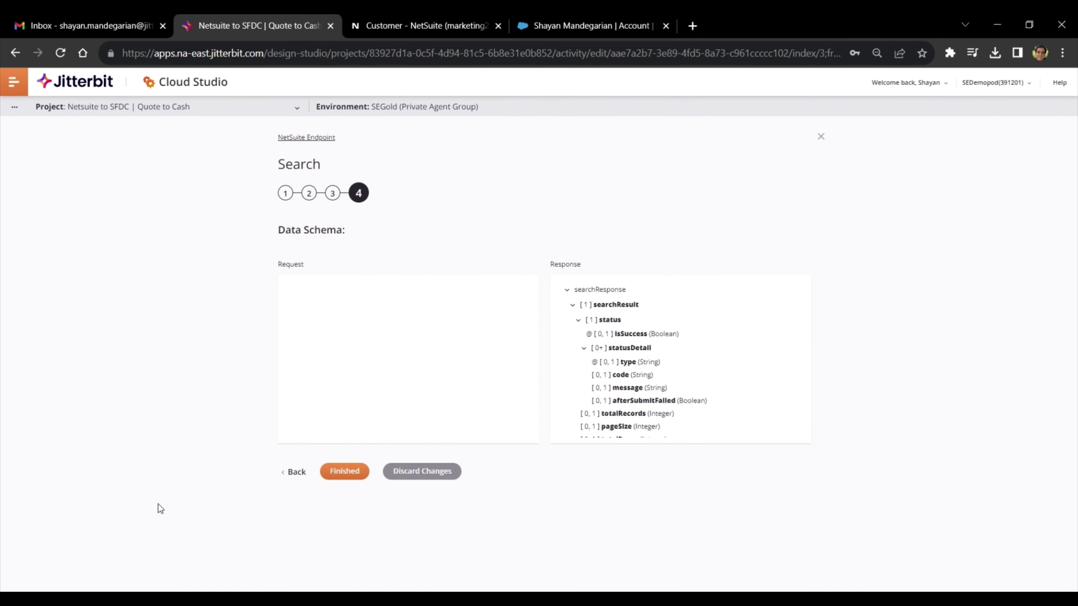
{"action": "scroll", "coordinate": [673, 332], "scroll_direction": "down", "scroll_amount": 5}
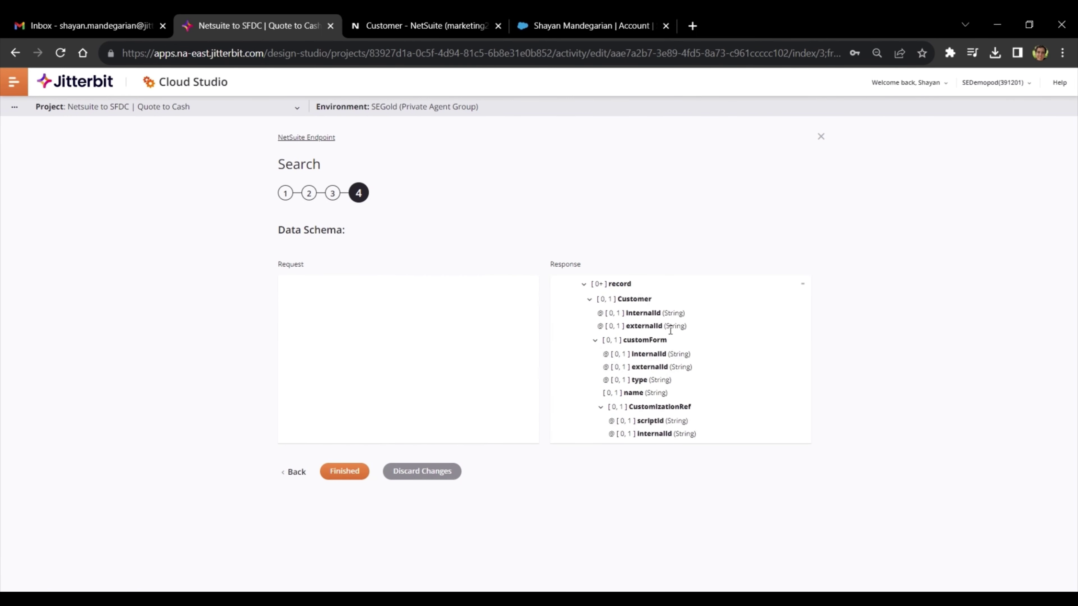
{"action": "scroll", "coordinate": [672, 332], "scroll_direction": "down", "scroll_amount": 10}
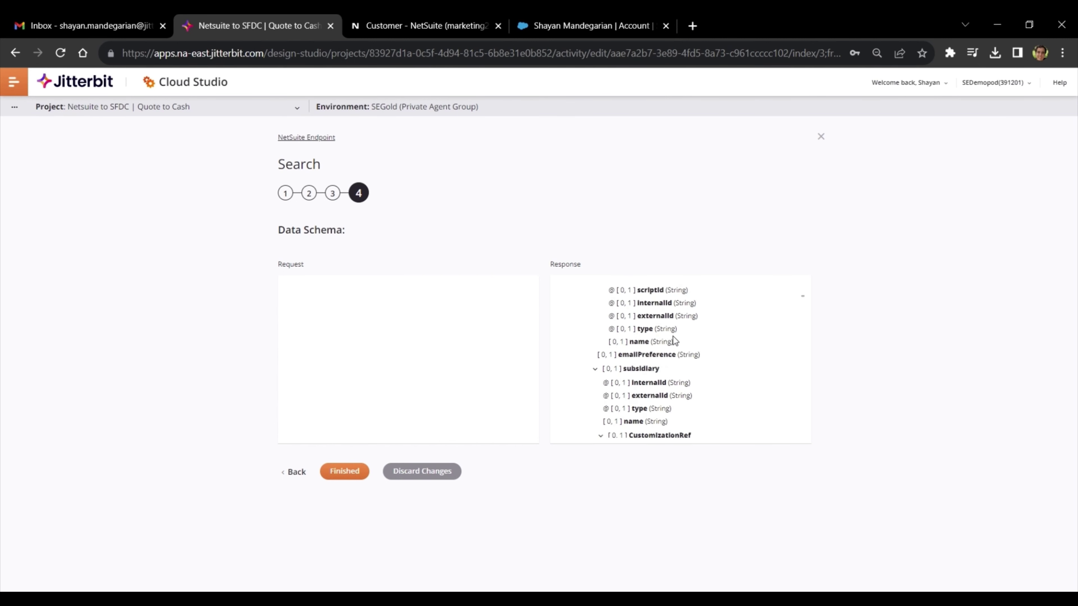
{"action": "scroll", "coordinate": [673, 337], "scroll_direction": "down", "scroll_amount": 2}
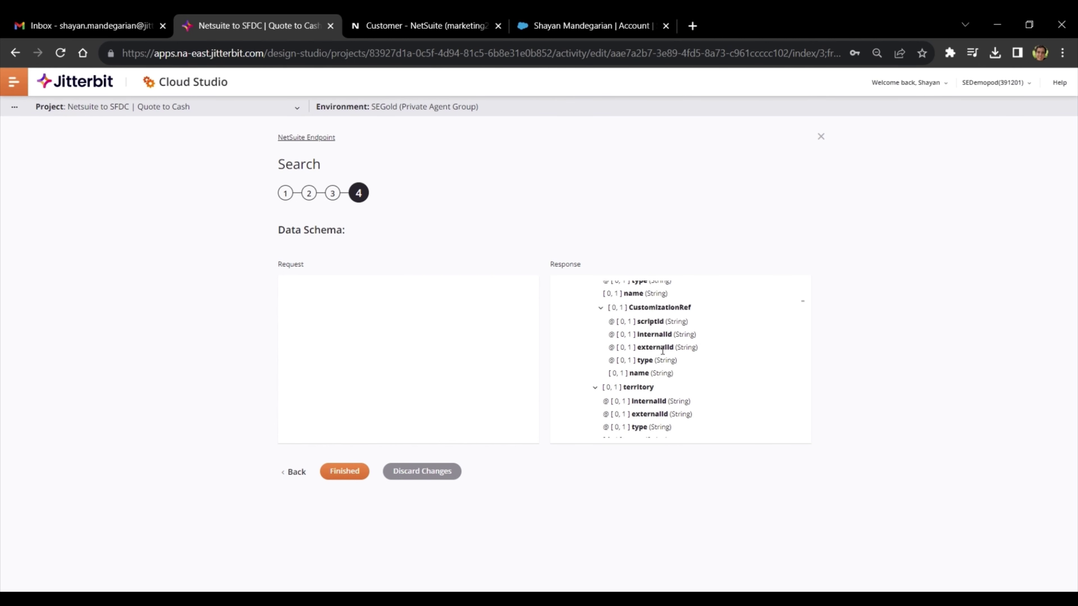
{"action": "left_click", "coordinate": [326, 471]}
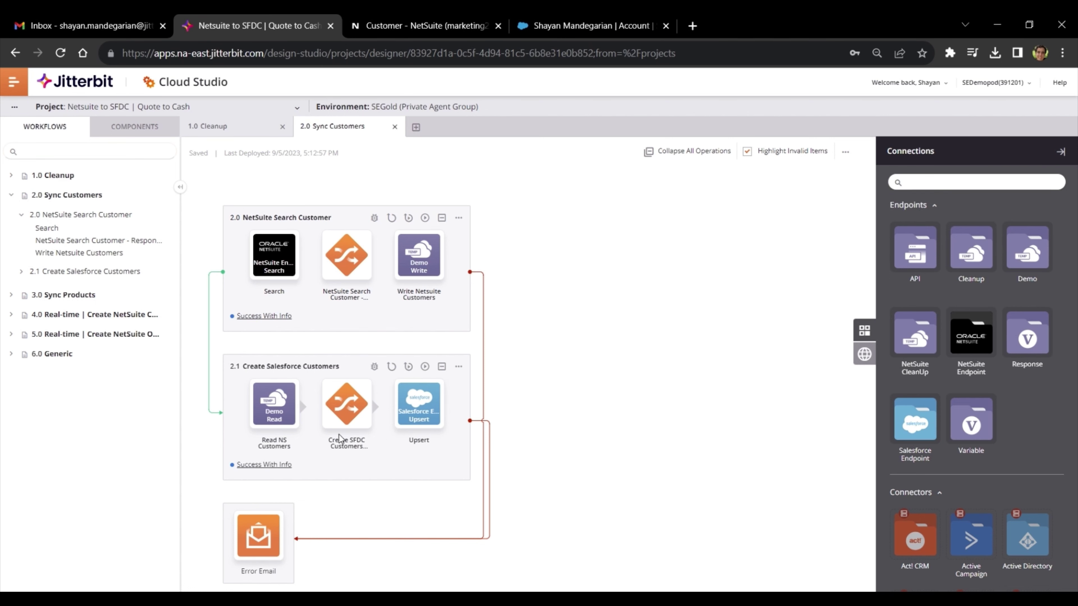
- Open the Create SFDC Customers Request transformation and map source City to target ShippingCity
{"action": "left_click", "coordinate": [347, 404]}
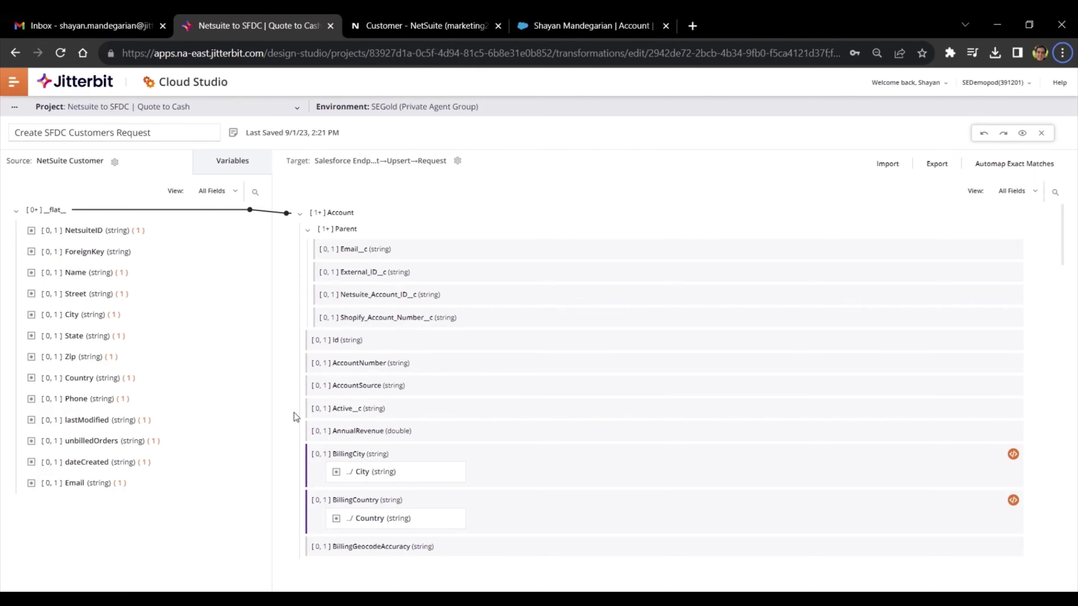
{"action": "scroll", "coordinate": [346, 406], "scroll_direction": "down", "scroll_amount": 5}
{"action": "scroll", "coordinate": [341, 406], "scroll_direction": "down", "scroll_amount": 15}
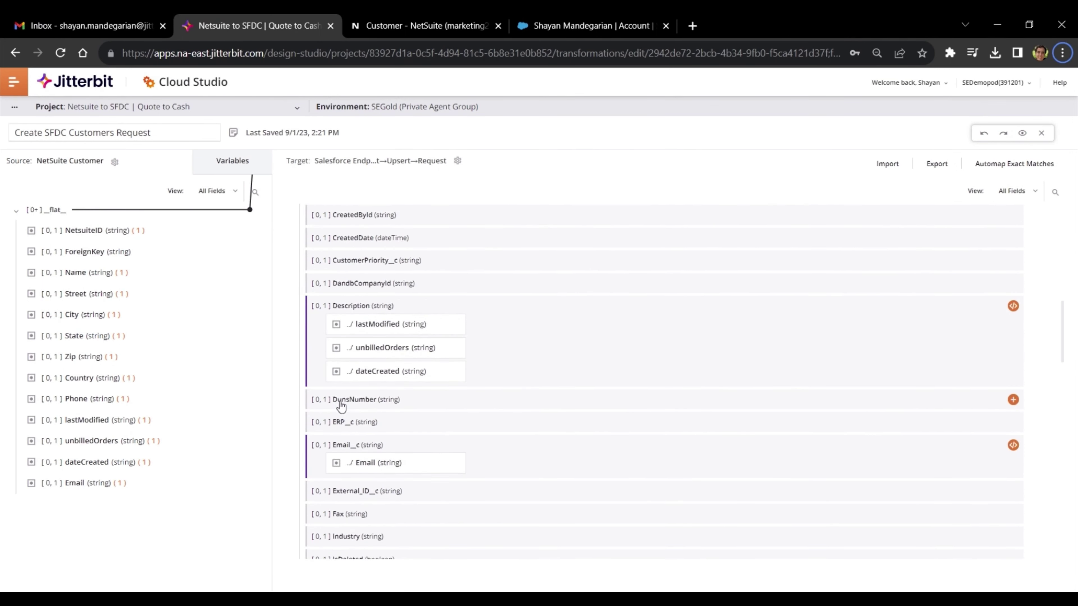
{"action": "scroll", "coordinate": [342, 406], "scroll_direction": "down", "scroll_amount": 5}
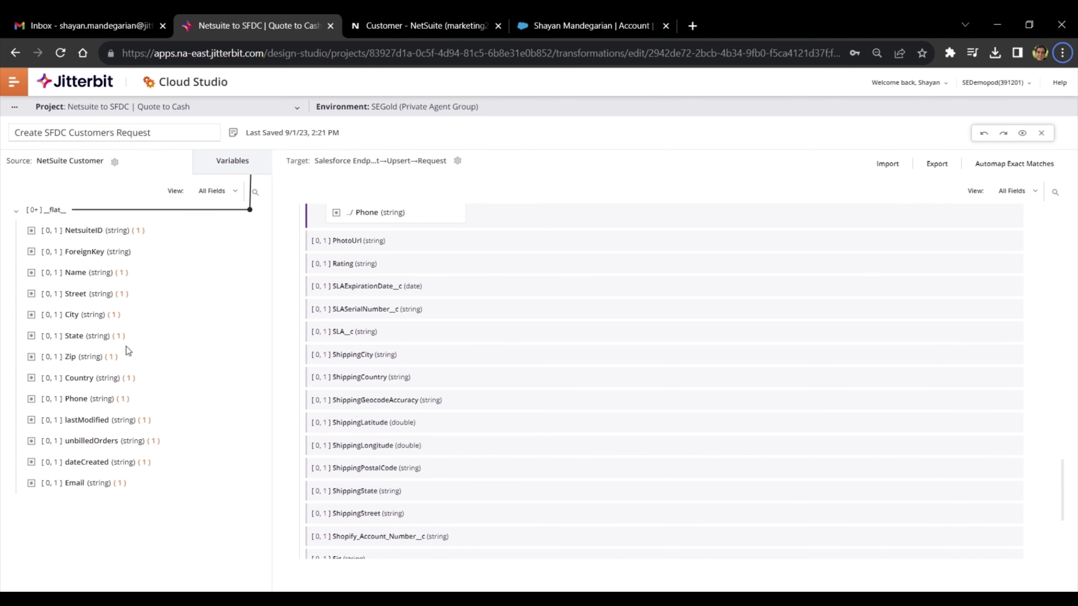
{"action": "left_click_drag", "start_coordinate": [90, 319], "coordinate": [397, 355]}
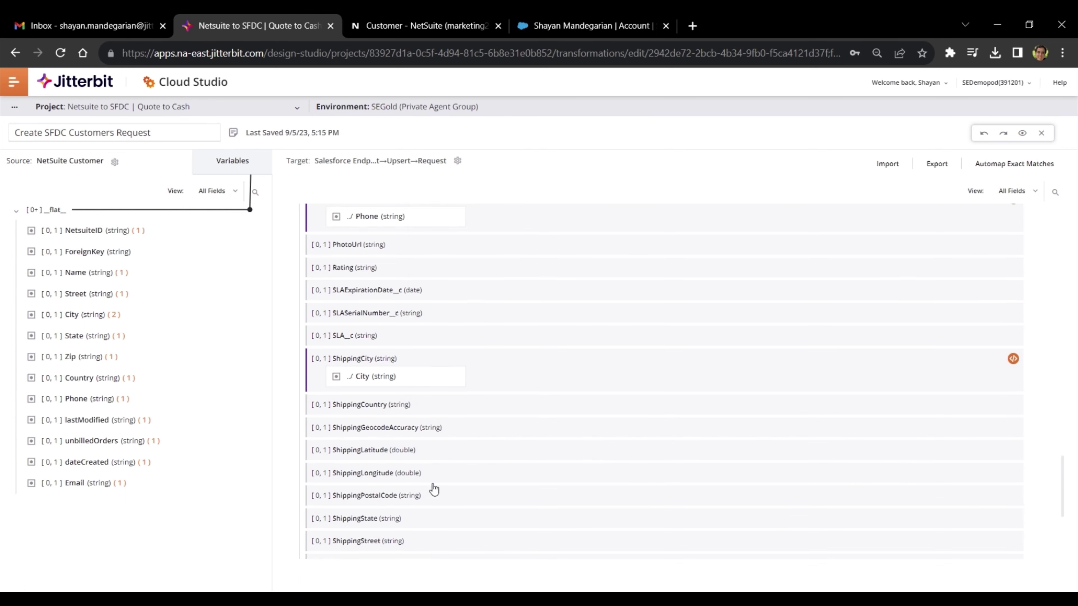
- View the Description field's script combining dateCreated, lastModified and unbilledOrders
{"action": "scroll", "coordinate": [434, 489], "scroll_direction": "up", "scroll_amount": 5}
{"action": "scroll", "coordinate": [434, 490], "scroll_direction": "up", "scroll_amount": 15}
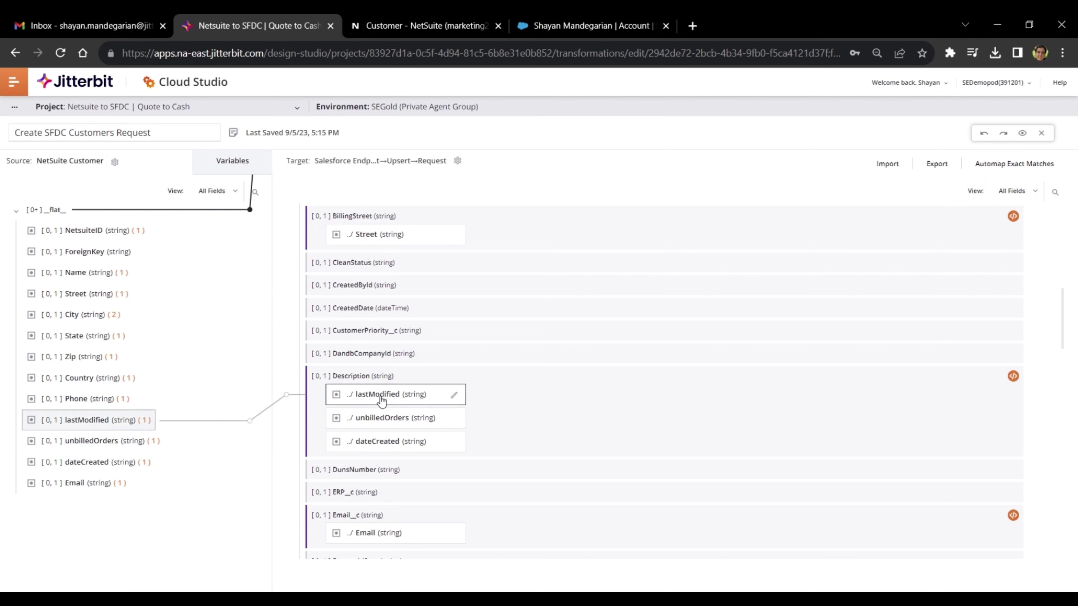
{"action": "left_click", "coordinate": [1014, 376]}
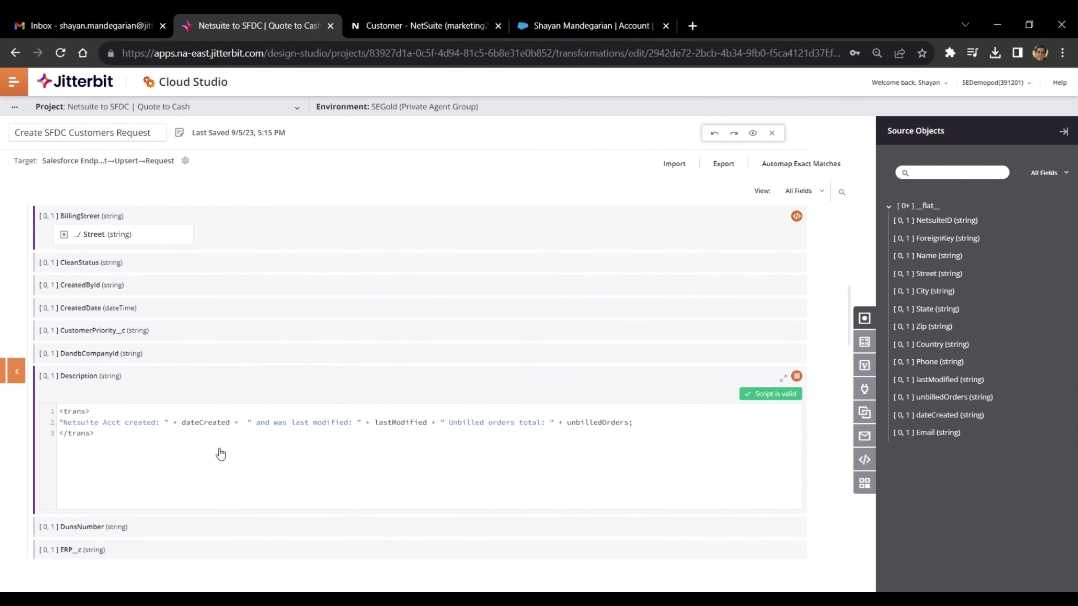
- In the BillingCity script, look up the String function ToProper and its documentation
{"action": "left_click", "coordinate": [869, 345]}
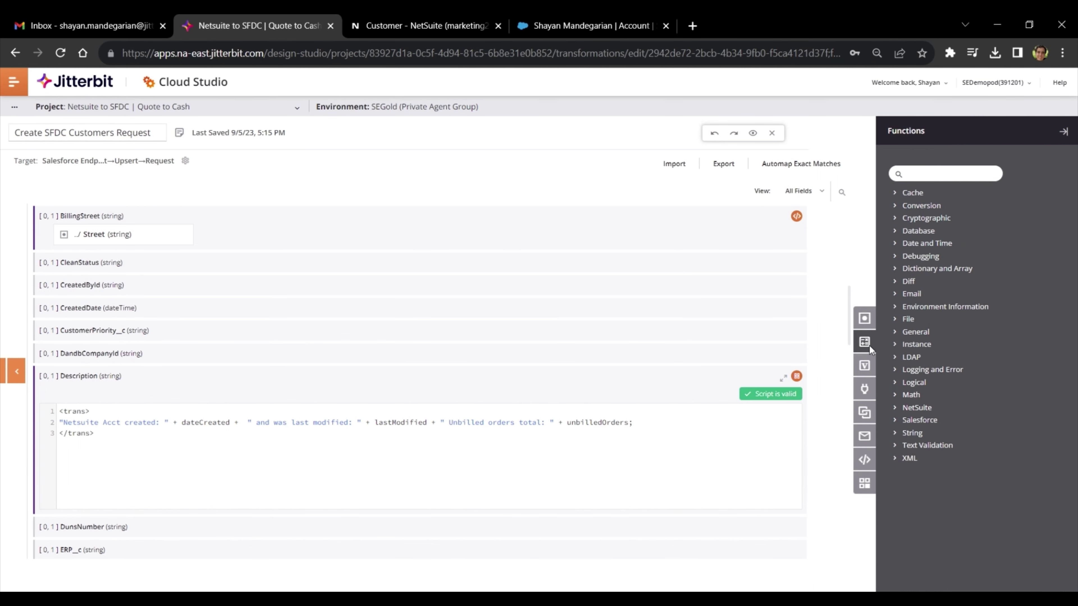
{"action": "scroll", "coordinate": [374, 448], "scroll_direction": "up", "scroll_amount": 7}
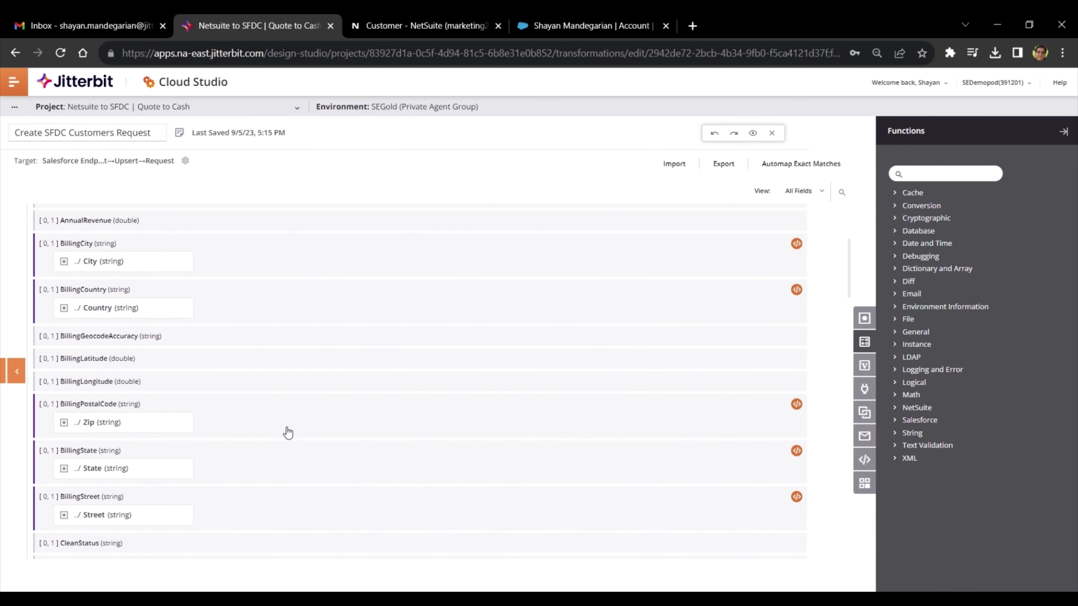
{"action": "left_click", "coordinate": [797, 244]}
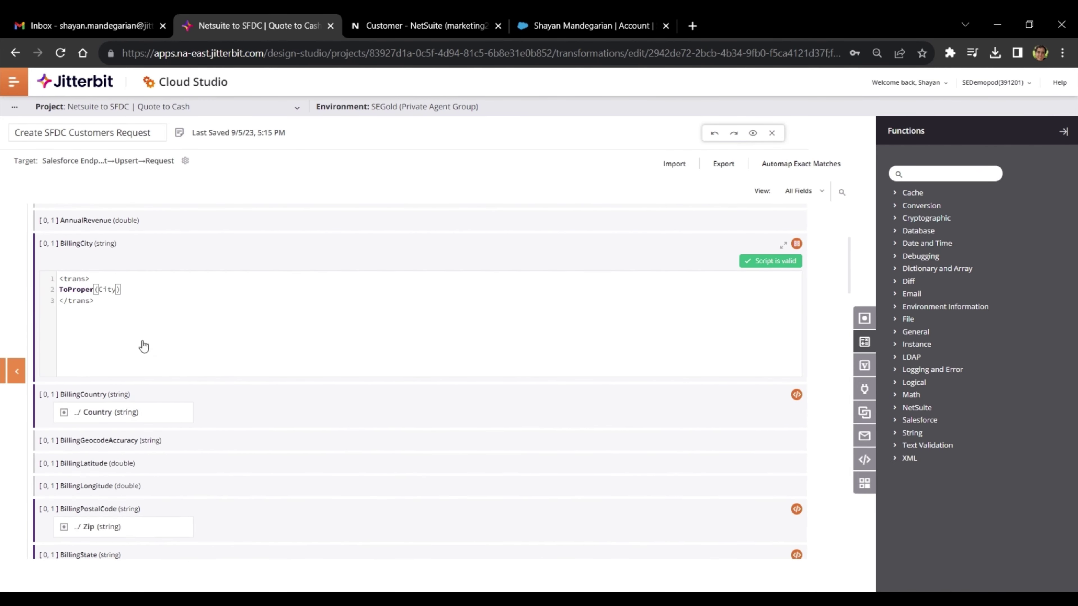
{"action": "left_click", "coordinate": [146, 303]}
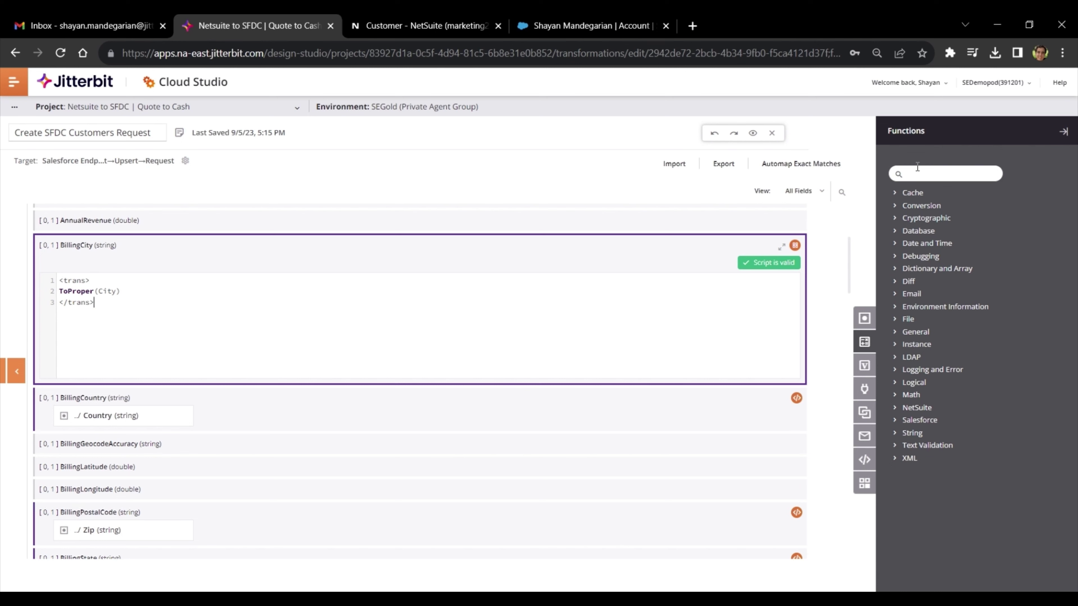
{"action": "type", "text": "toproper"}
{"action": "left_click", "coordinate": [895, 195]}
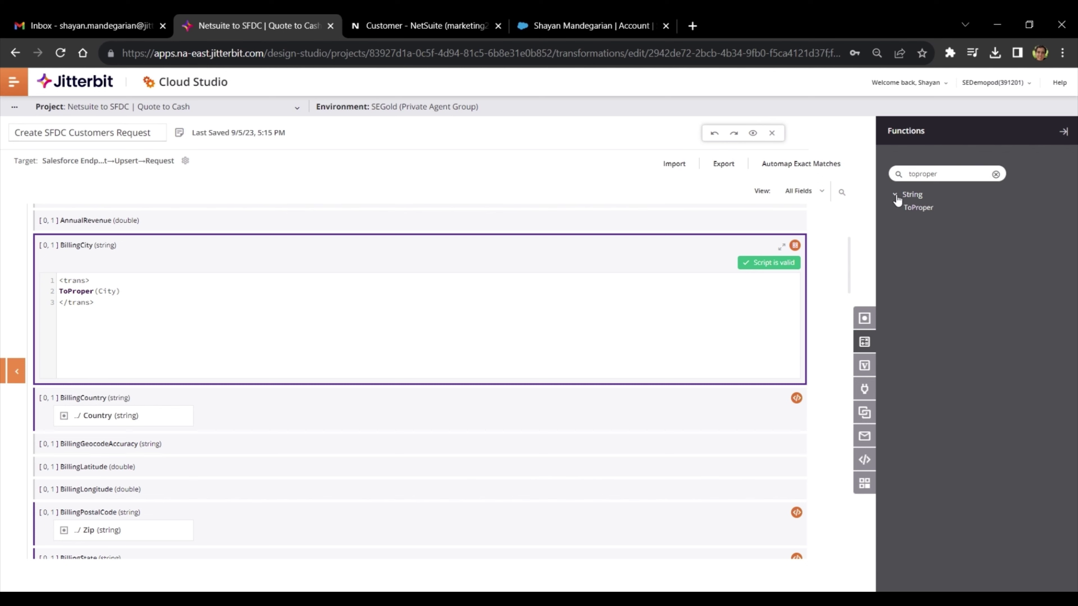
{"action": "left_click", "coordinate": [910, 209]}
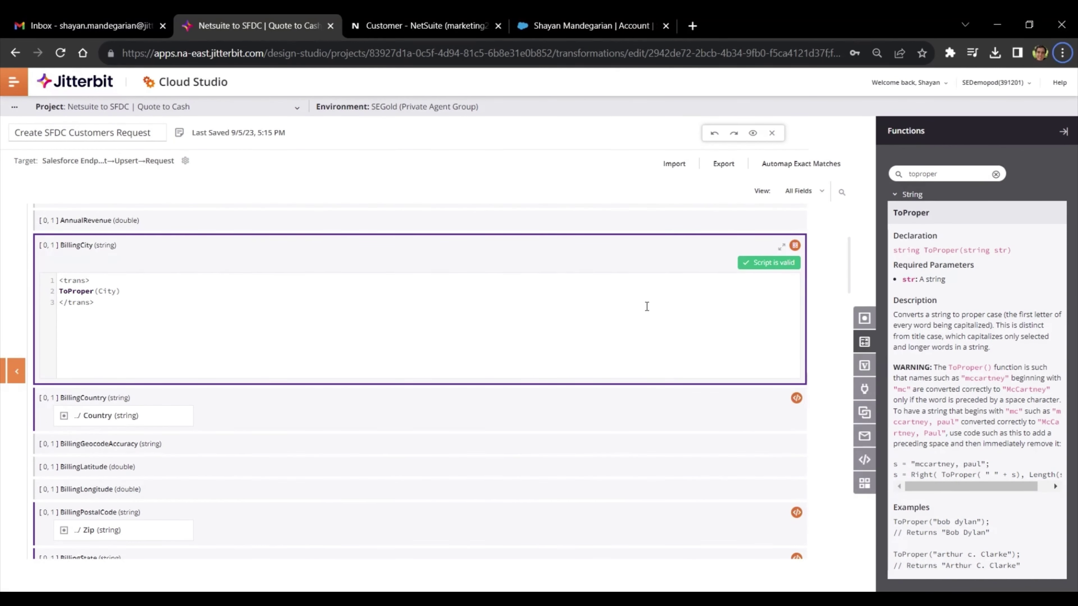
{"action": "scroll", "coordinate": [645, 306], "scroll_direction": "down", "scroll_amount": 10}
{"action": "scroll", "coordinate": [628, 318], "scroll_direction": "down", "scroll_amount": 10}
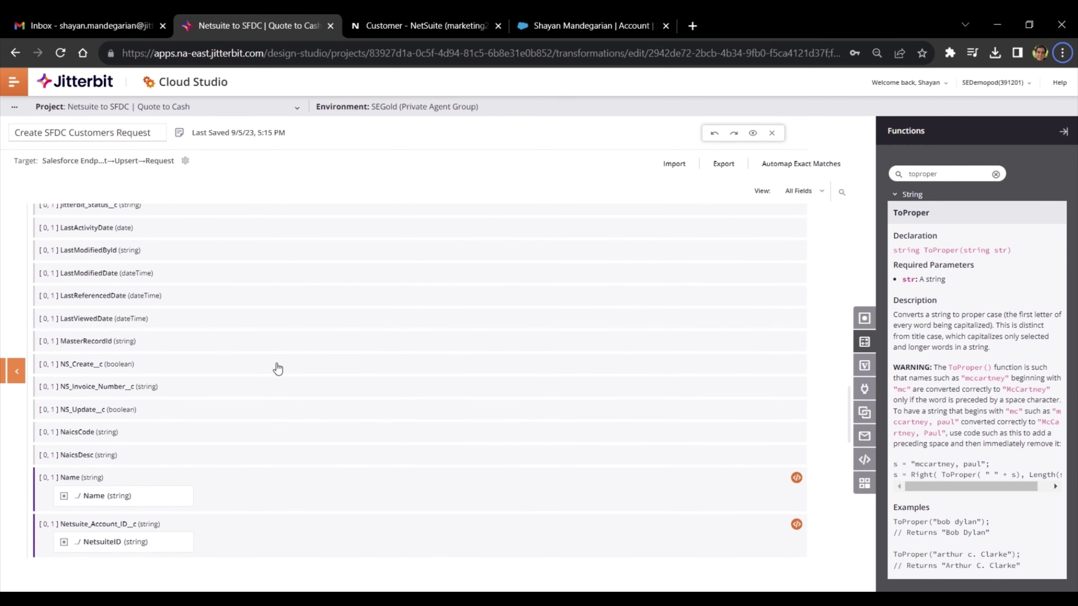
- Inspect the WriteToOperationLog line in the Netsuite_Account_ID__c mapping script
{"action": "left_click", "coordinate": [796, 412]}
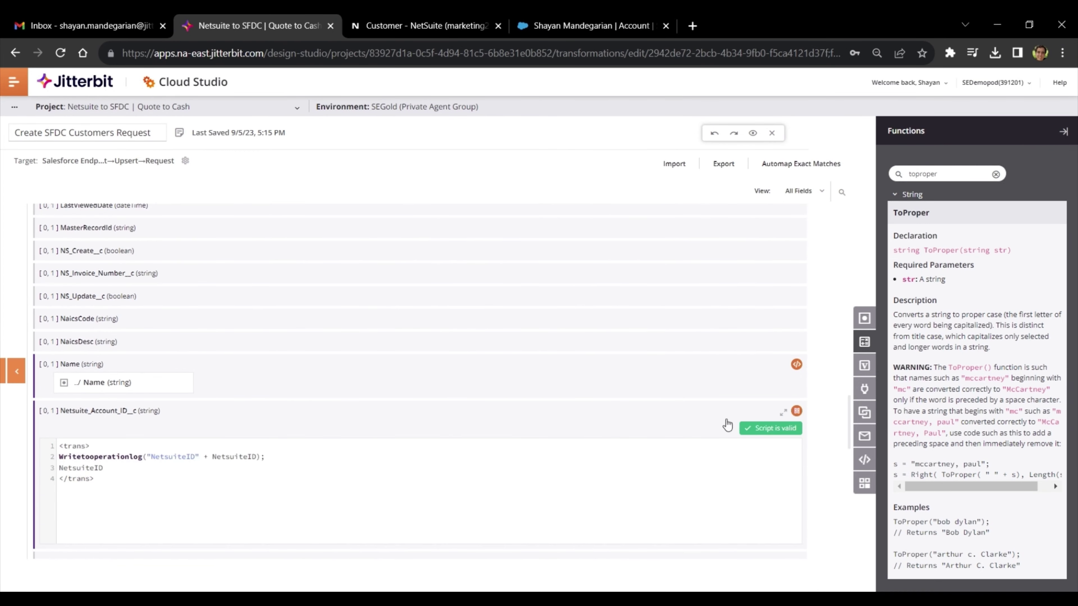
{"action": "left_click_drag", "start_coordinate": [60, 456], "coordinate": [306, 458]}
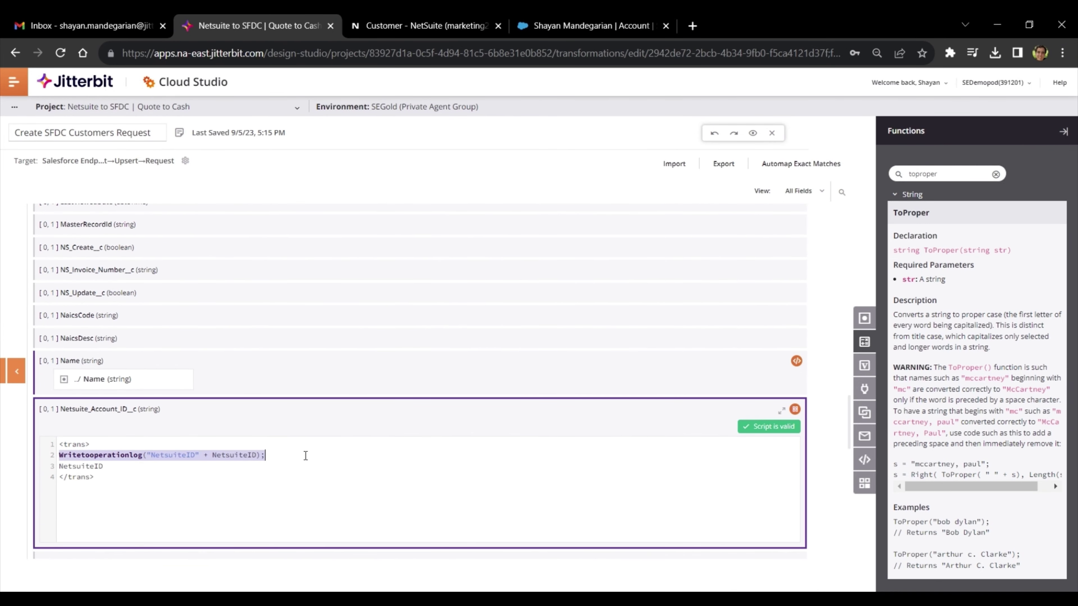
{"action": "left_click", "coordinate": [306, 458]}
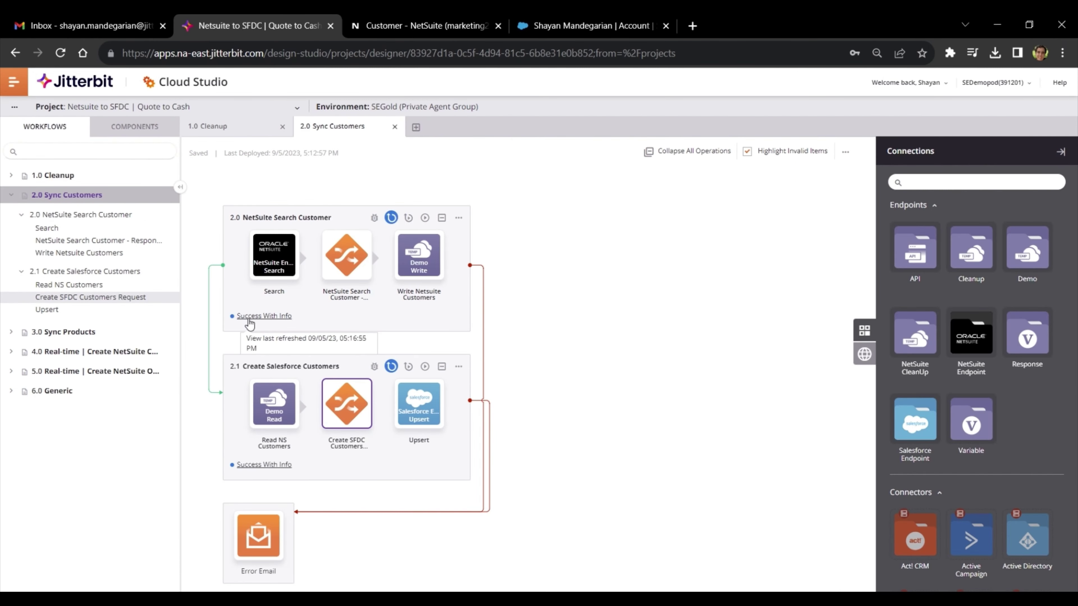
- Open the Success With Info log and expand Create Salesforce Customers: 143 records, 140 successful, 3 failed
{"action": "left_click", "coordinate": [249, 317]}
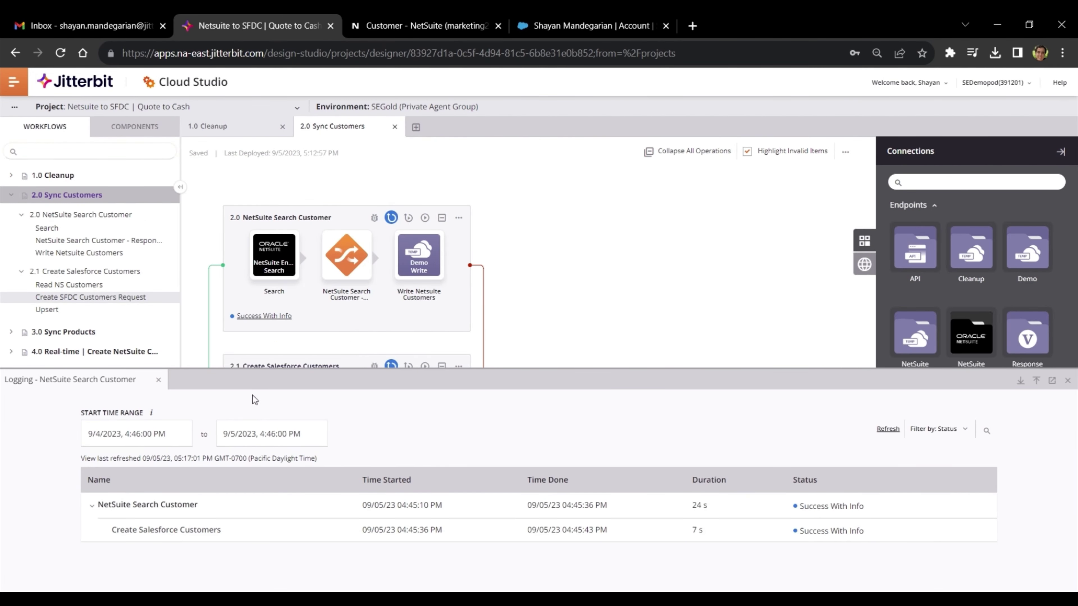
{"action": "left_click", "coordinate": [252, 537]}
{"action": "scroll", "coordinate": [297, 467], "scroll_direction": "down", "scroll_amount": 3}
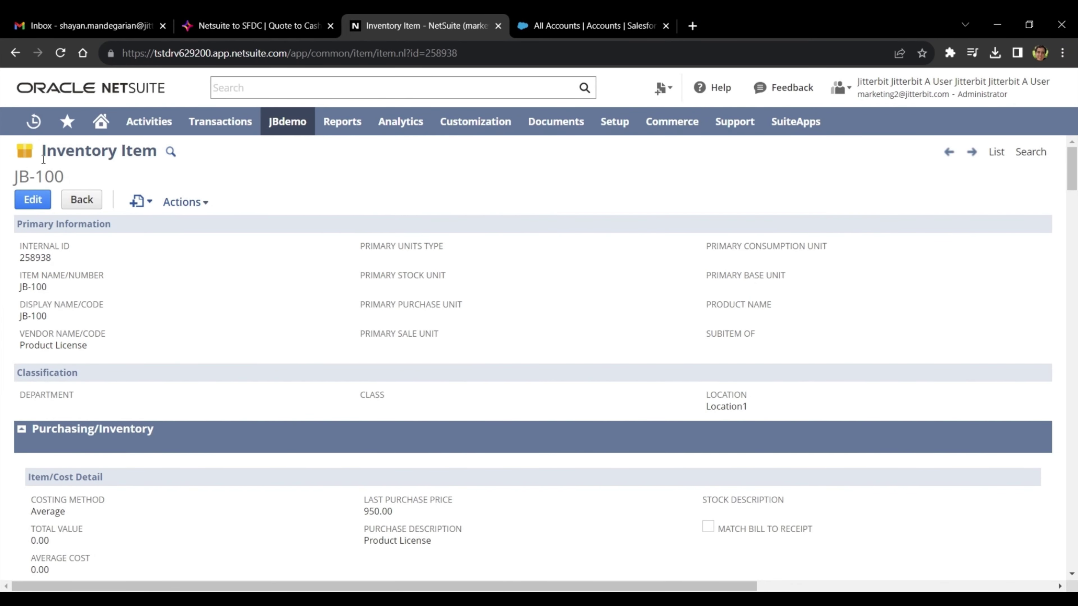
- Review NetSuite's JB-100 inventory item and its 950.00 last purchase price, then go to Salesforce
{"action": "left_click_drag", "start_coordinate": [43, 159], "coordinate": [176, 176]}
{"action": "left_click", "coordinate": [277, 192]}
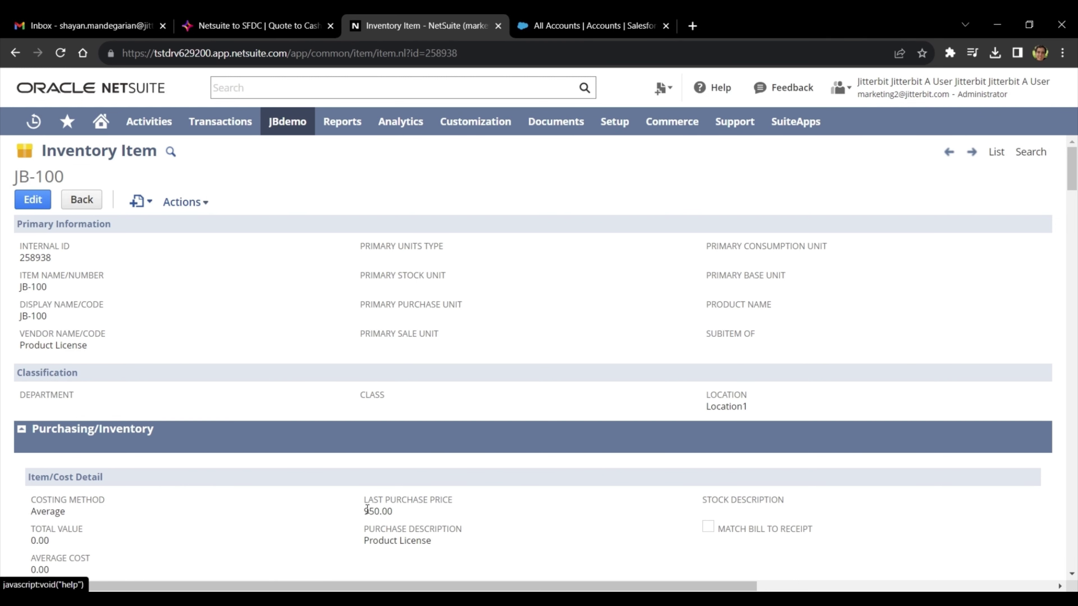
{"action": "left_click", "coordinate": [244, 150]}
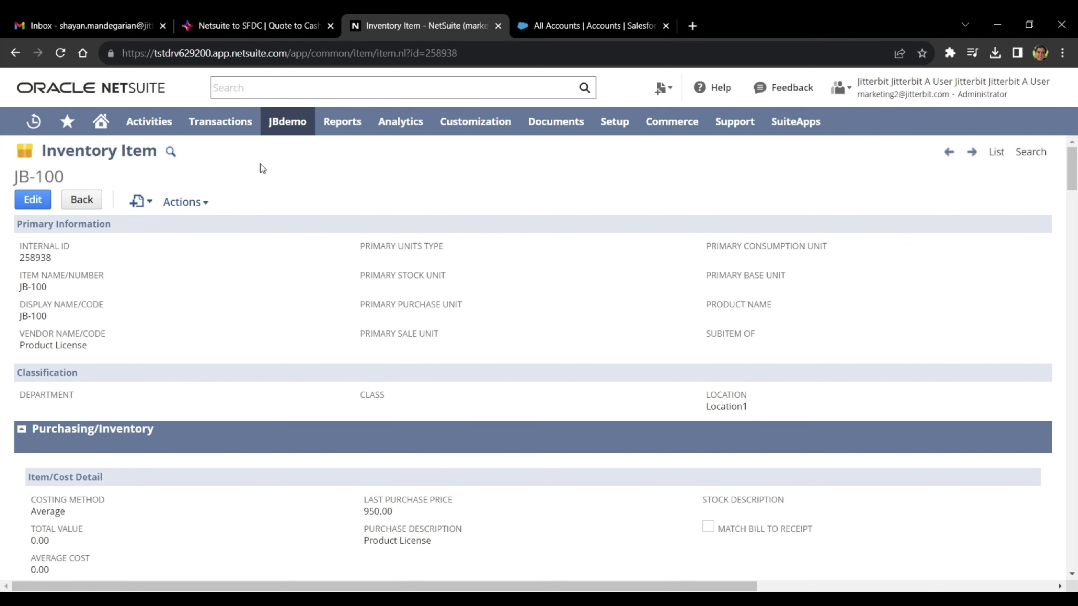
{"action": "left_click", "coordinate": [546, 34]}
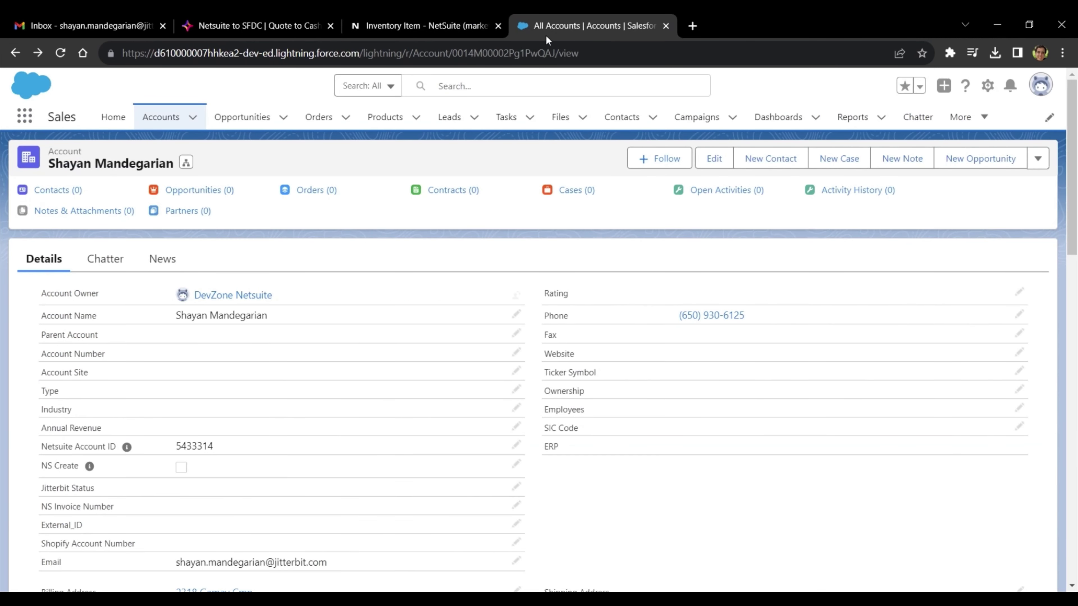
- Refresh Salesforce's All Products list to confirm it has 0 items, then return to Jitterbit
{"action": "left_click", "coordinate": [374, 115]}
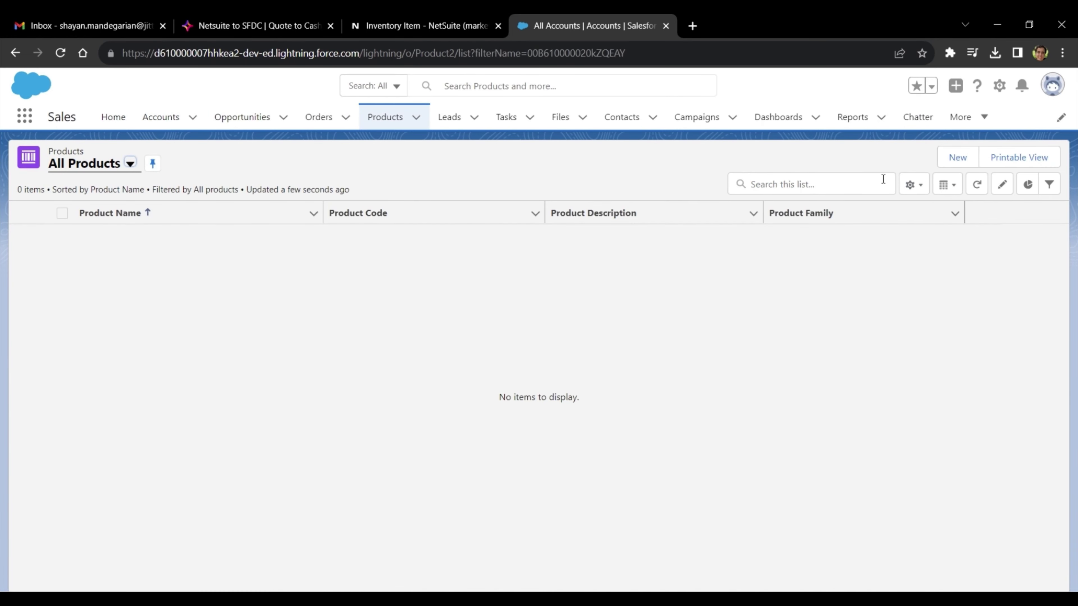
{"action": "left_click", "coordinate": [977, 184]}
{"action": "left_click", "coordinate": [255, 33]}
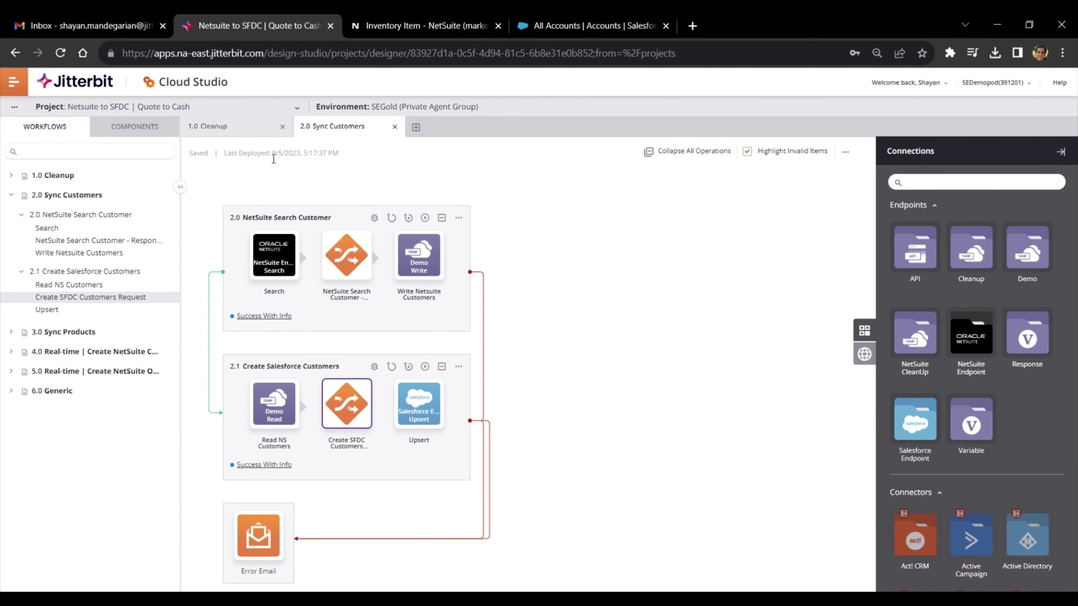
- Run the 3.0 Sync Products workflow in Jitterbit, then go back to the empty Salesforce products list
{"action": "left_click", "coordinate": [59, 336]}
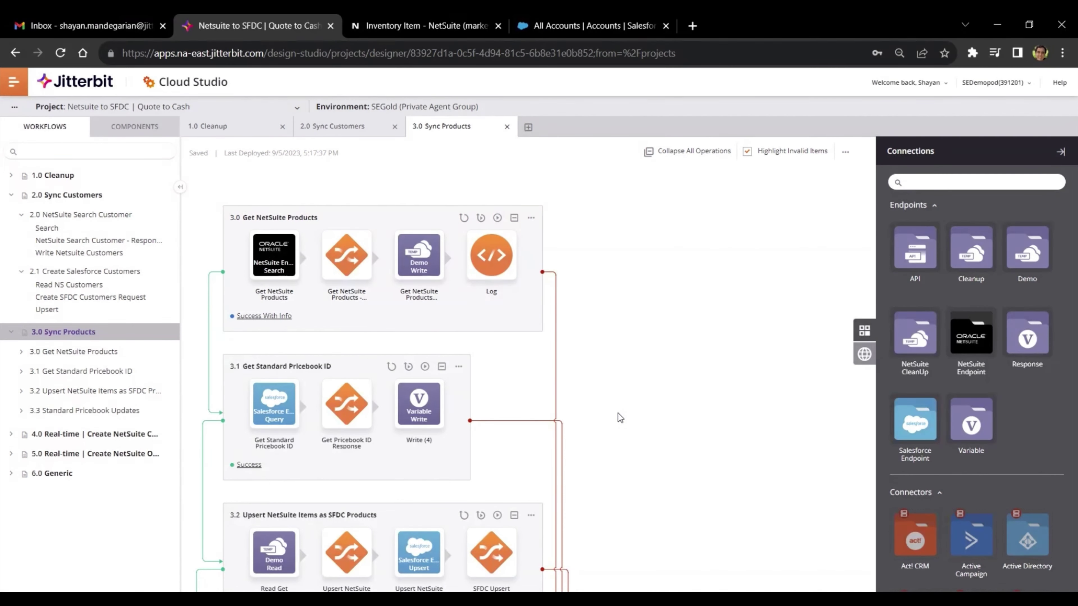
{"action": "left_click", "coordinate": [589, 31]}
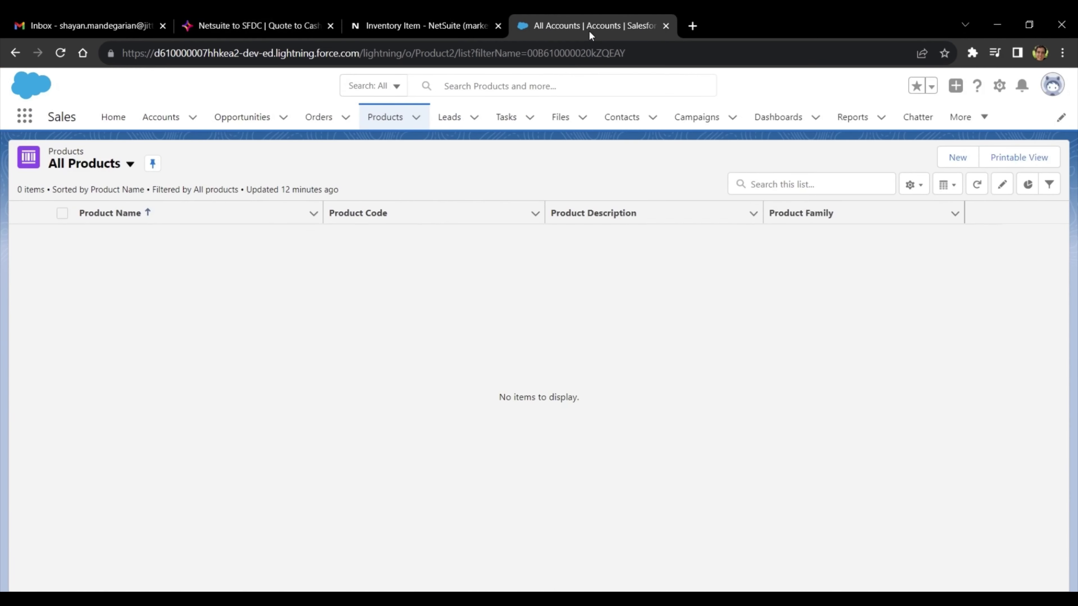
- Refresh Salesforce products to see 41 synced items, open JB-100 at $950.00, then return to Jitterbit
{"action": "left_click", "coordinate": [972, 187]}
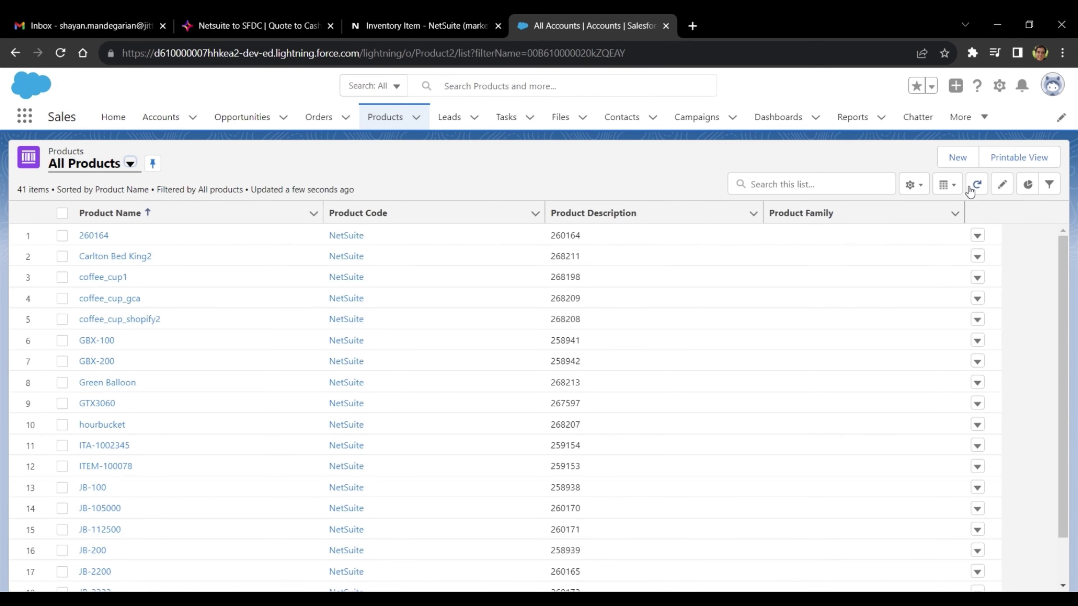
{"action": "left_click", "coordinate": [92, 488]}
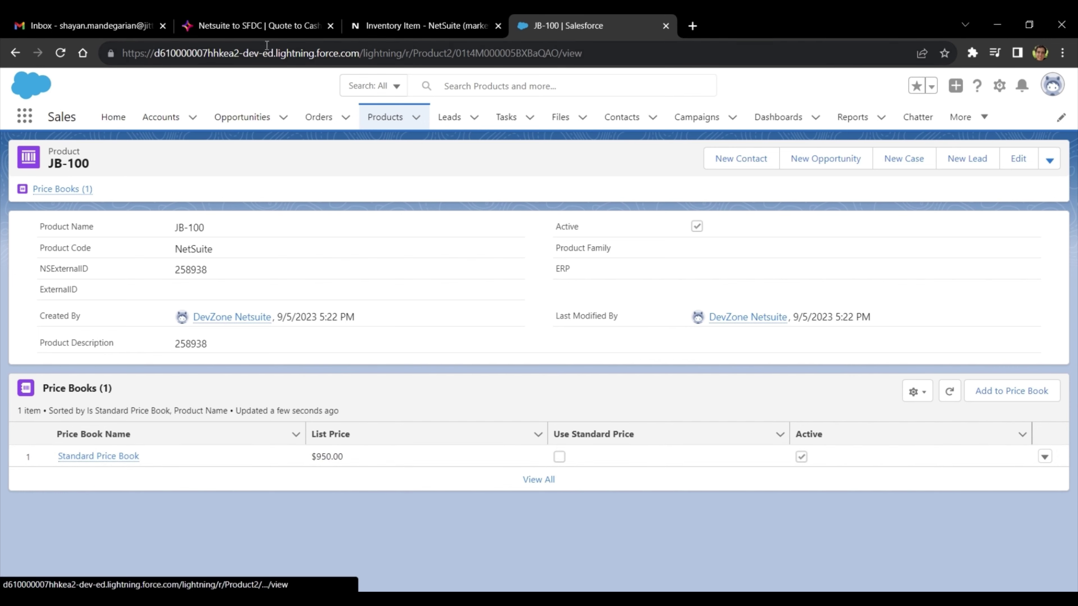
{"action": "left_click", "coordinate": [259, 26]}
{"action": "scroll", "coordinate": [522, 421], "scroll_direction": "down", "scroll_amount": 5}
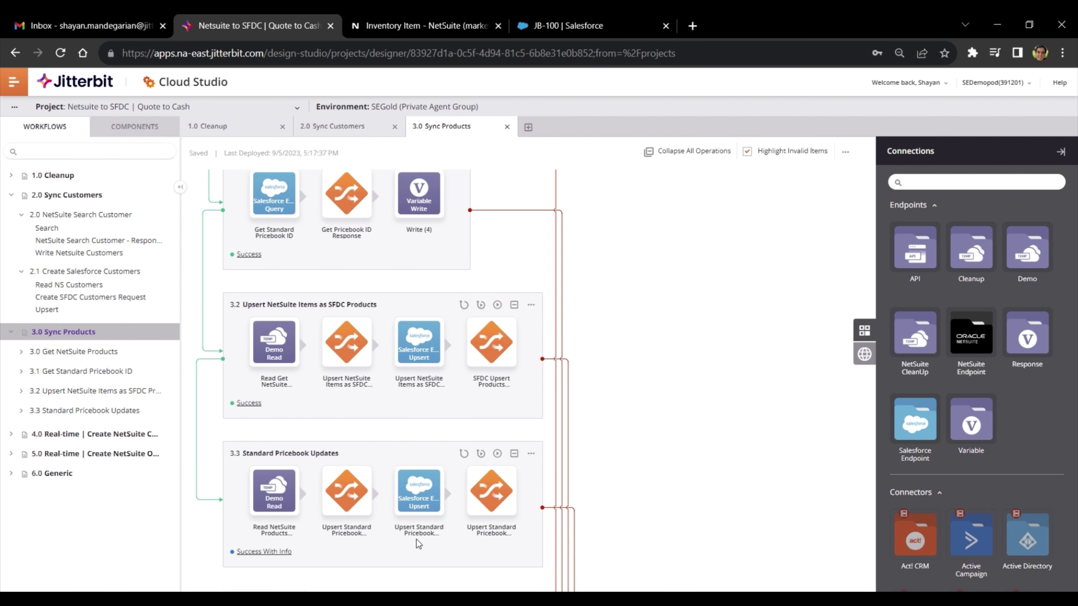
- Look through the 3.0 Sync Products operations down to the pricebook updates, then return to JB-100 in Salesforce
{"action": "scroll", "coordinate": [405, 544], "scroll_direction": "up", "scroll_amount": 5}
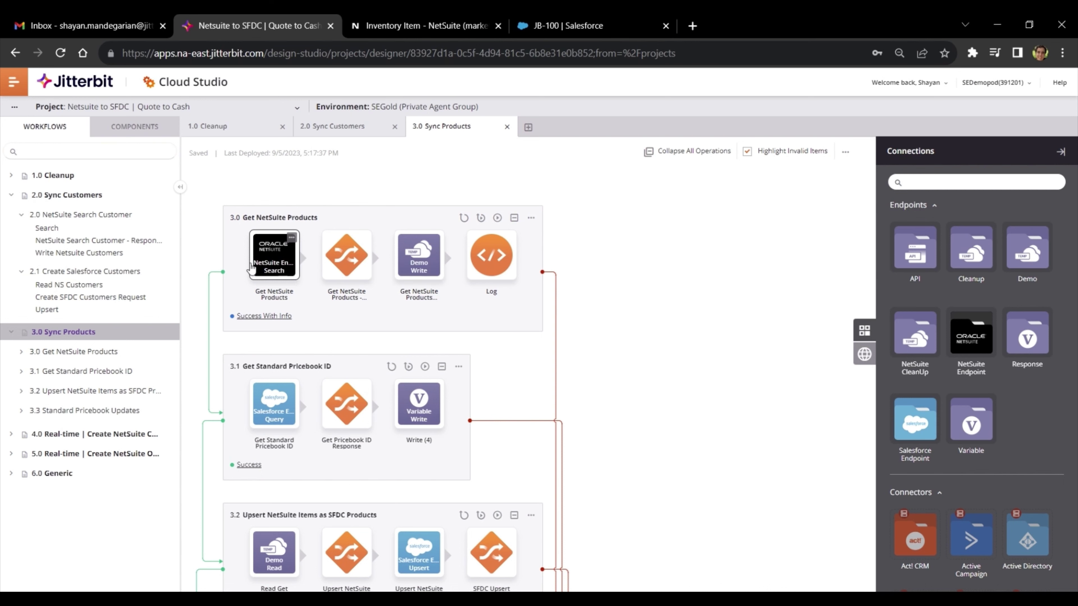
{"action": "scroll", "coordinate": [196, 320], "scroll_direction": "down", "scroll_amount": 10}
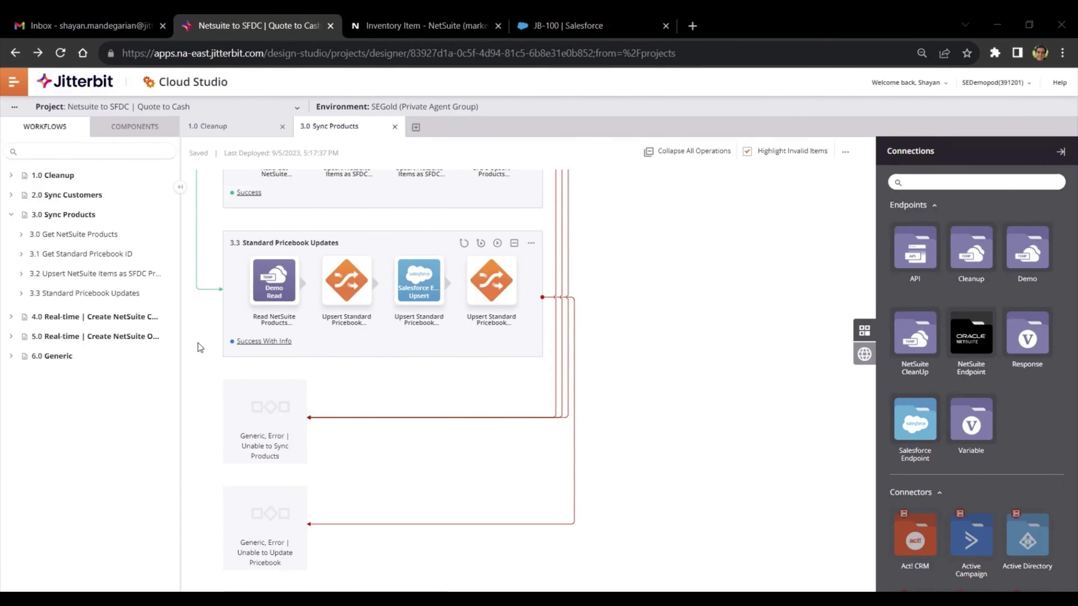
{"action": "left_click", "coordinate": [556, 28]}
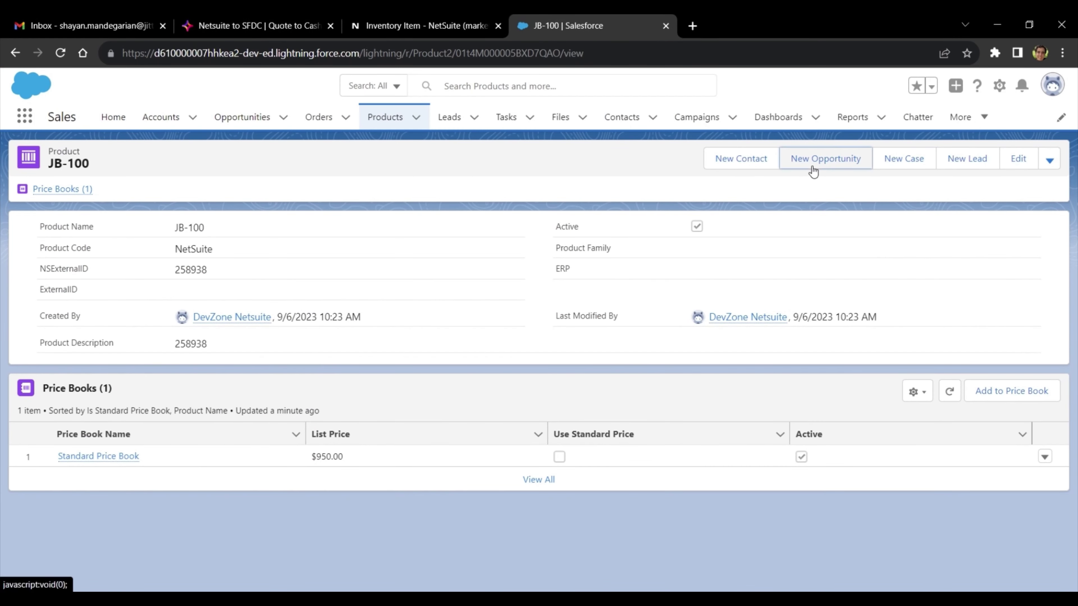
- Create a new opportunity from JB-100 for the customer's account at the Prospecting stage
{"action": "left_click", "coordinate": [812, 166]}
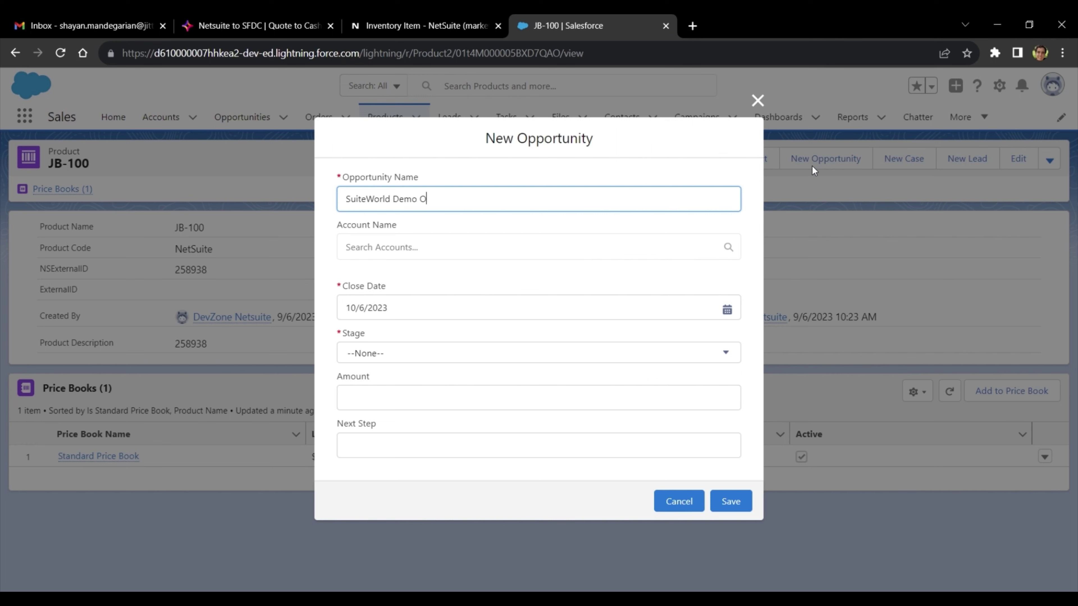
{"action": "left_click", "coordinate": [576, 239]}
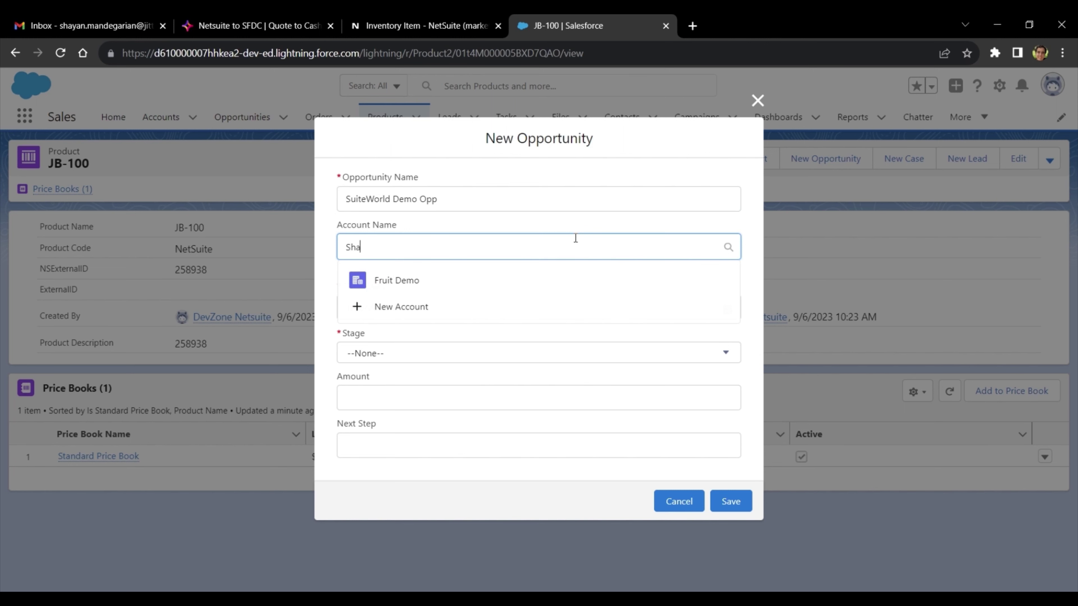
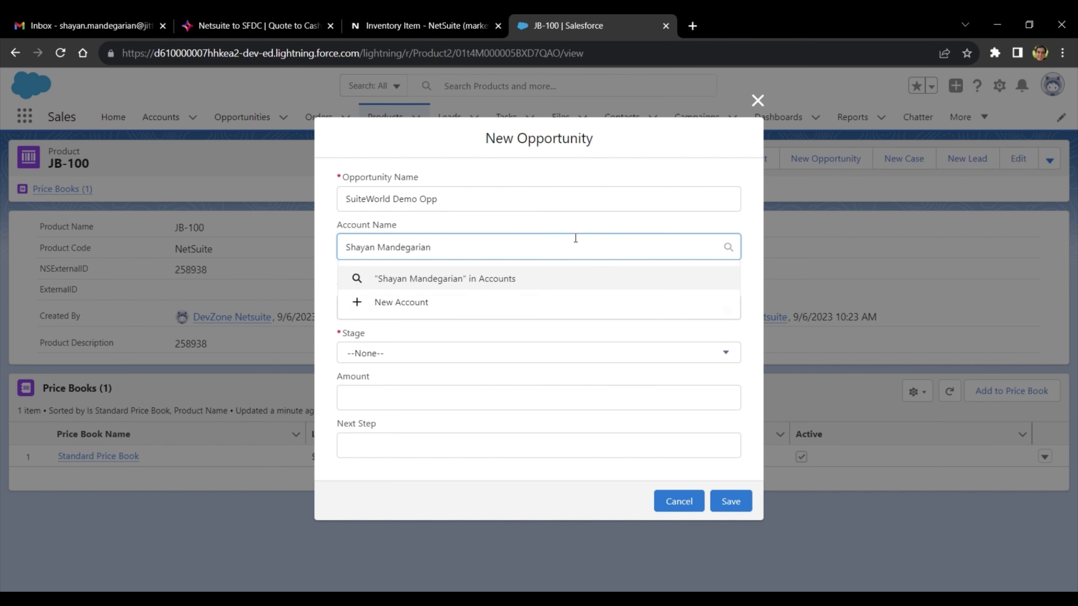
{"action": "left_click", "coordinate": [504, 298]}
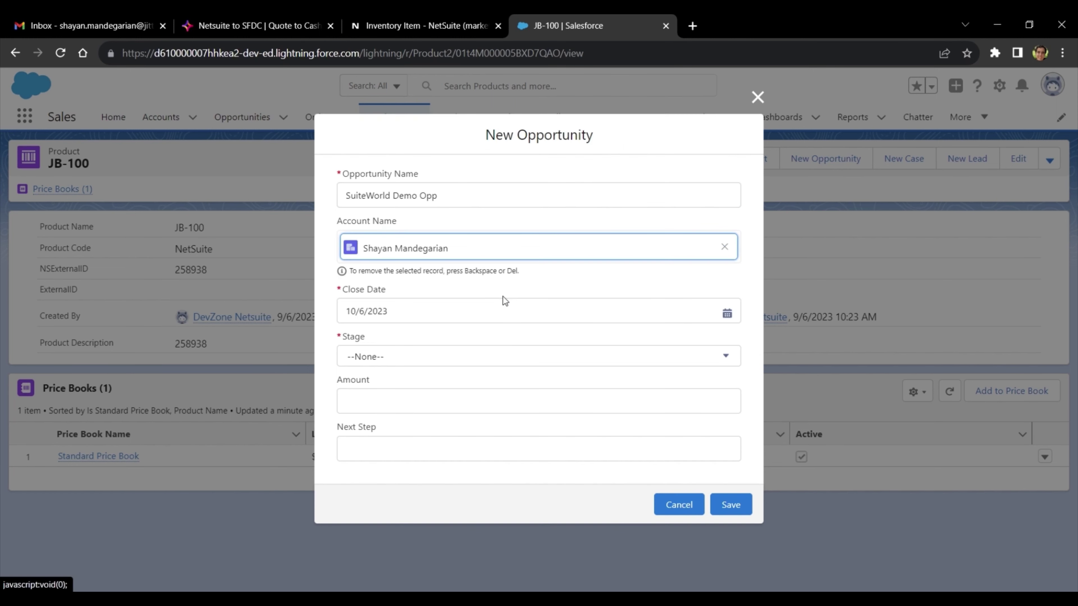
{"action": "left_click", "coordinate": [469, 357]}
{"action": "left_click", "coordinate": [453, 346]}
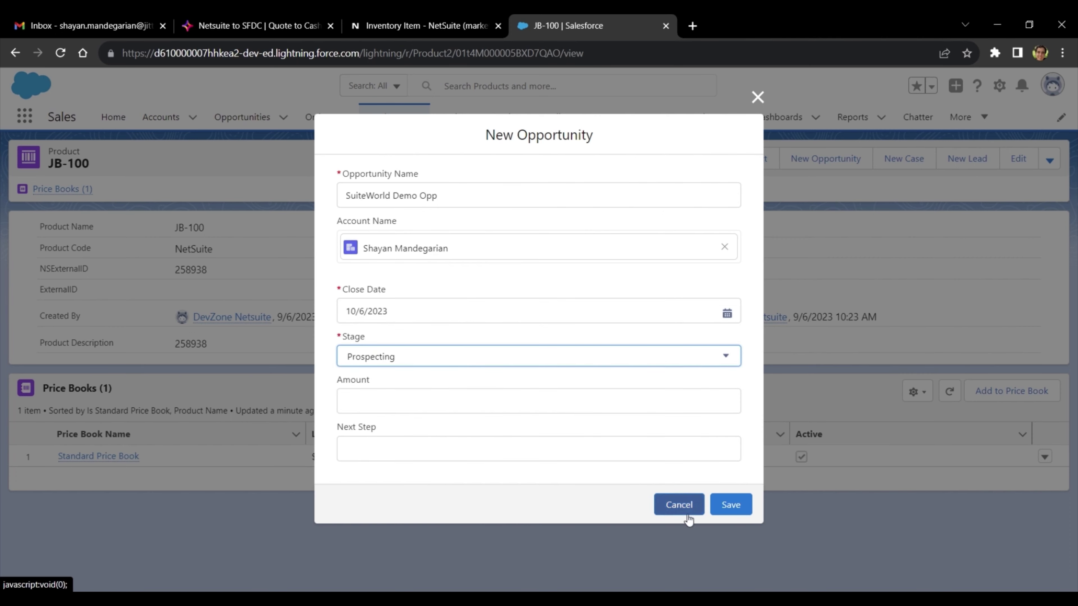
{"action": "left_click", "coordinate": [731, 505]}
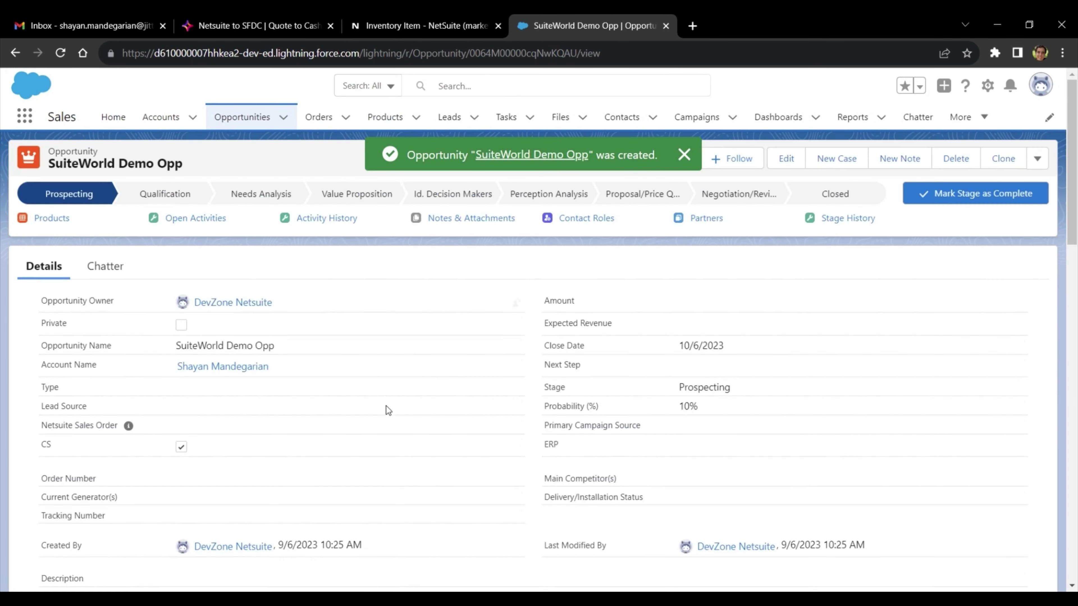
- Select products JB-100, JB-200 and JB-300 to add to the opportunity
{"action": "left_click", "coordinate": [68, 217]}
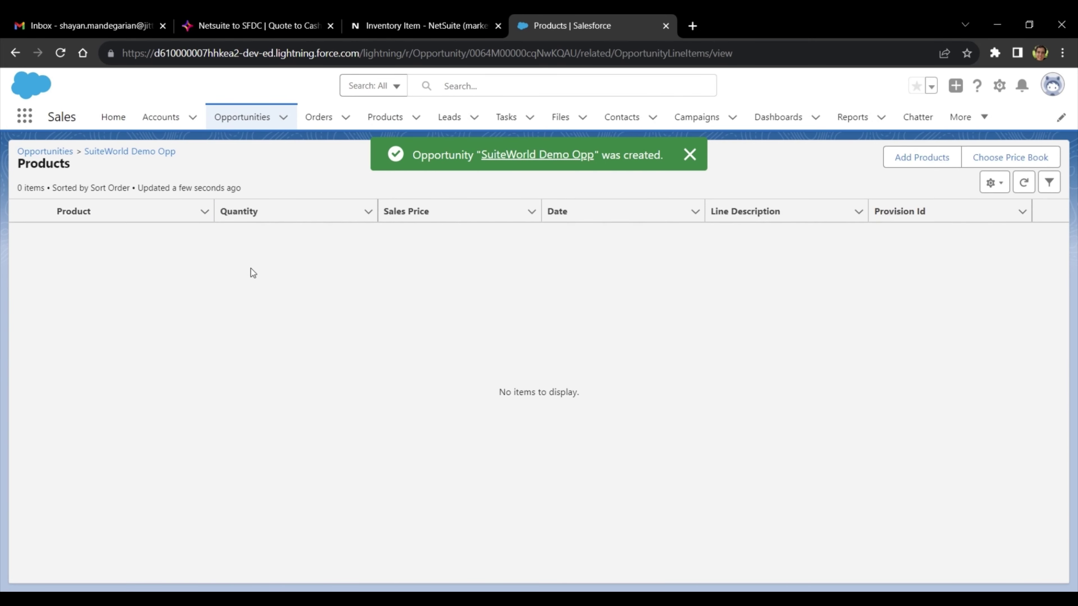
{"action": "left_click", "coordinate": [896, 163]}
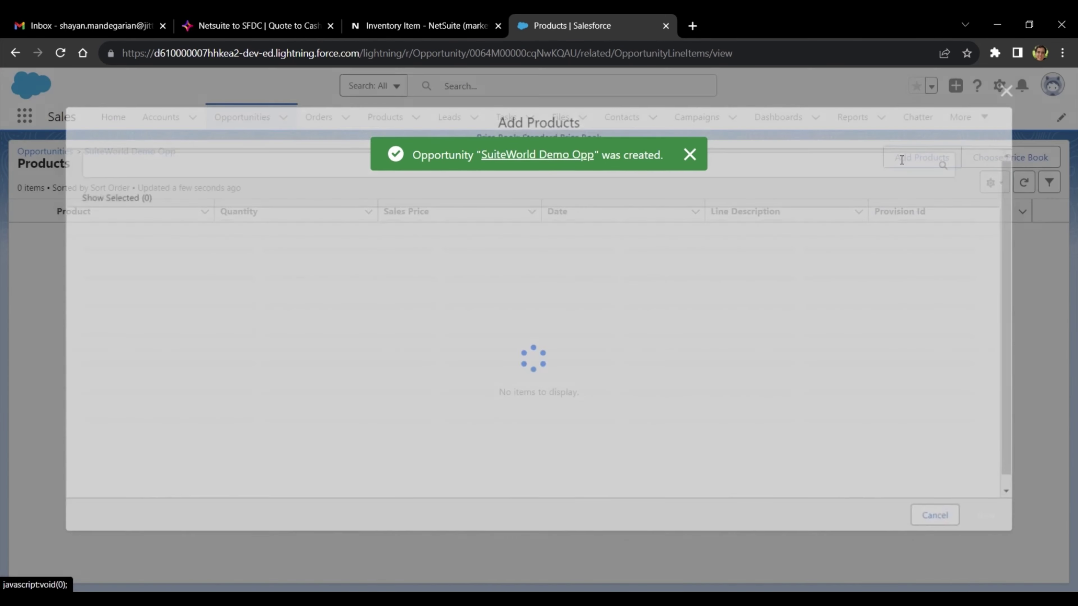
{"action": "left_click", "coordinate": [88, 459]}
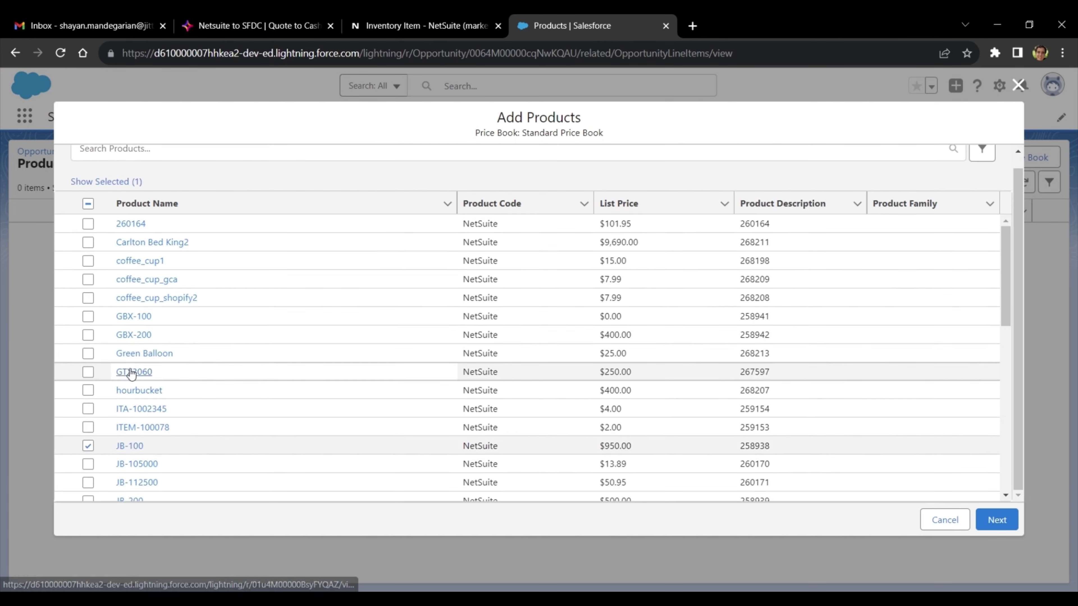
{"action": "scroll", "coordinate": [136, 374], "scroll_direction": "down", "scroll_amount": 4}
{"action": "left_click", "coordinate": [88, 361]}
{"action": "left_click", "coordinate": [88, 472]}
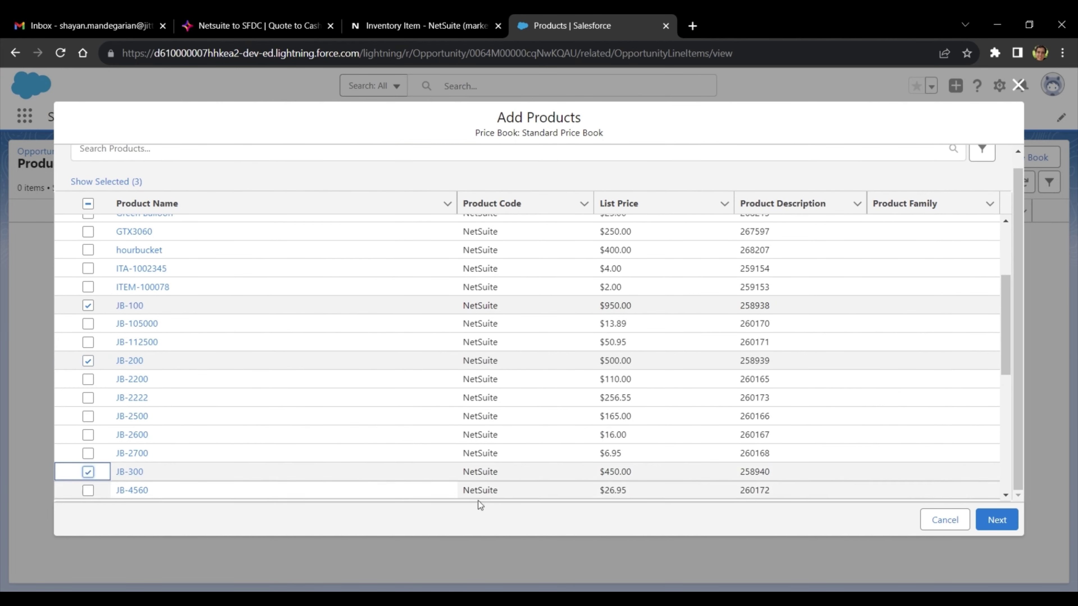
{"action": "left_click", "coordinate": [997, 520]}
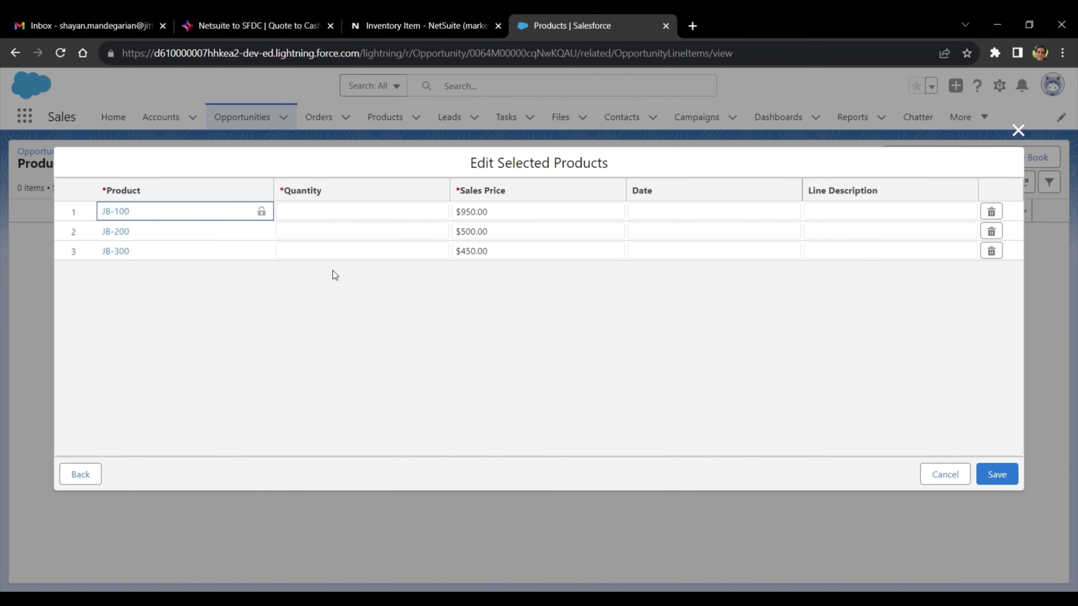
- Set quantity 1 for JB-100, JB-200 and JB-300, save the lines, and return to SuiteWorld Demo Opp
{"action": "left_click", "coordinate": [346, 212]}
{"action": "type", "text": "1"}
{"action": "left_click", "coordinate": [348, 315]}
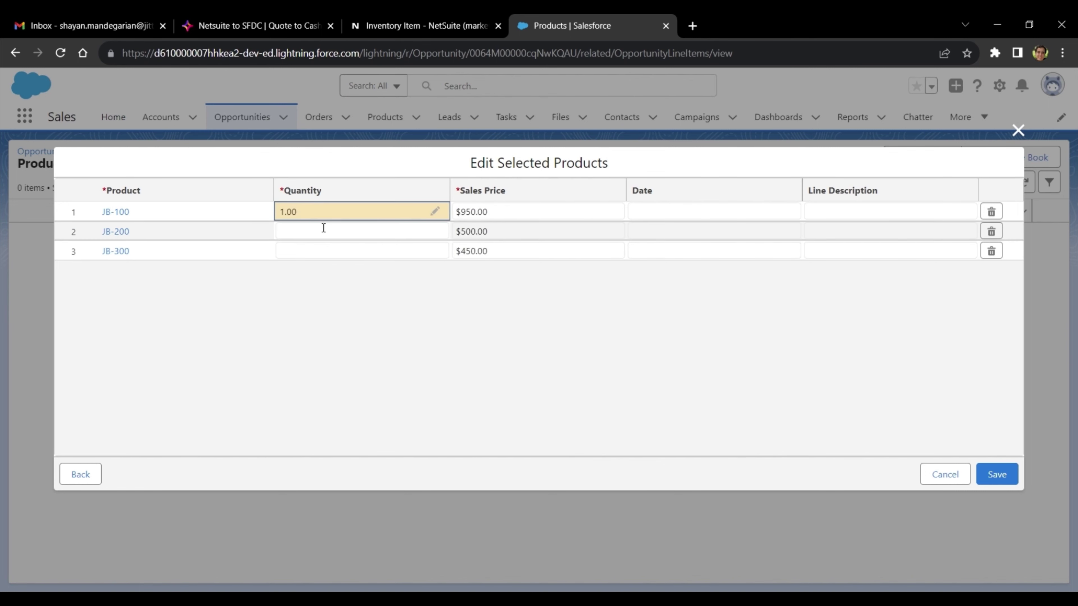
{"action": "left_click", "coordinate": [324, 228]}
{"action": "type", "text": "1"}
{"action": "left_click", "coordinate": [320, 276]}
{"action": "left_click", "coordinate": [322, 252]}
{"action": "type", "text": "1"}
{"action": "left_click", "coordinate": [365, 357]}
{"action": "left_click", "coordinate": [1010, 484]}
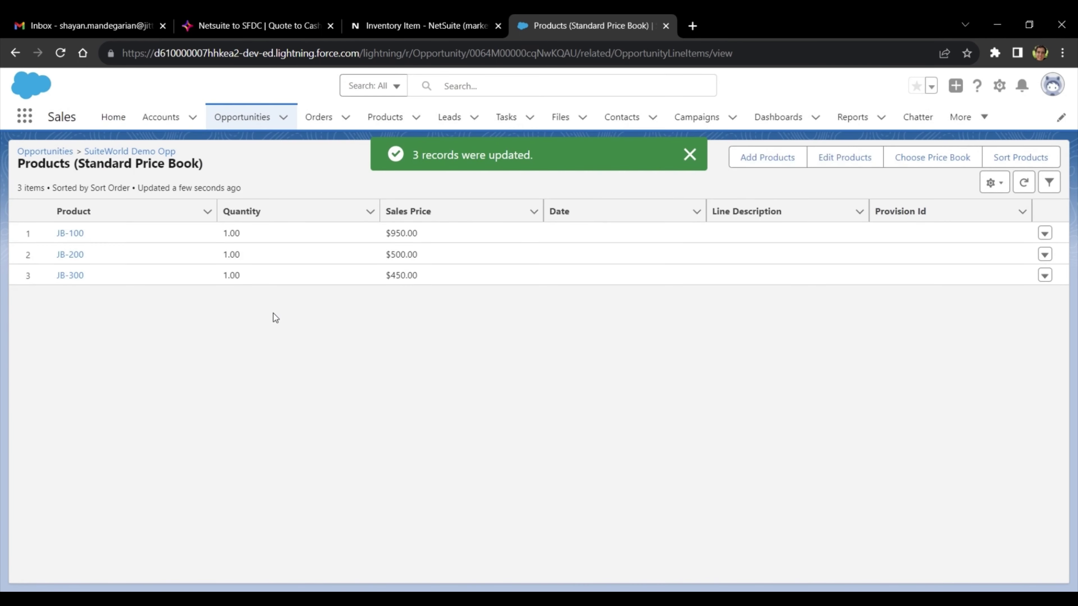
{"action": "left_click", "coordinate": [143, 153]}
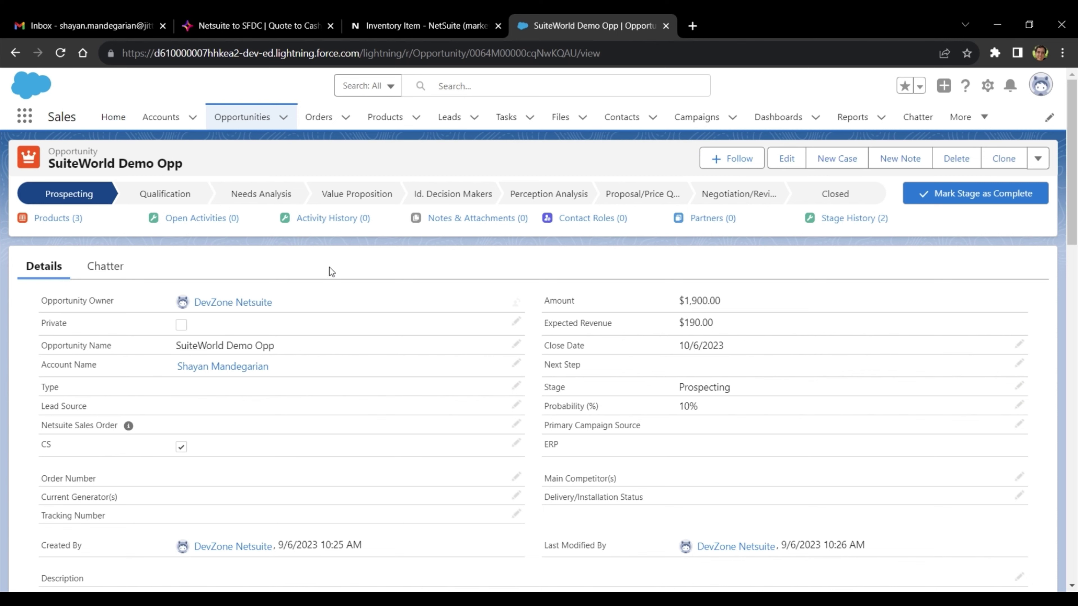
- Set SuiteWorld Demo Opp's stage to Closed Won and save, then switch to Jitterbit
{"action": "left_click", "coordinate": [806, 194]}
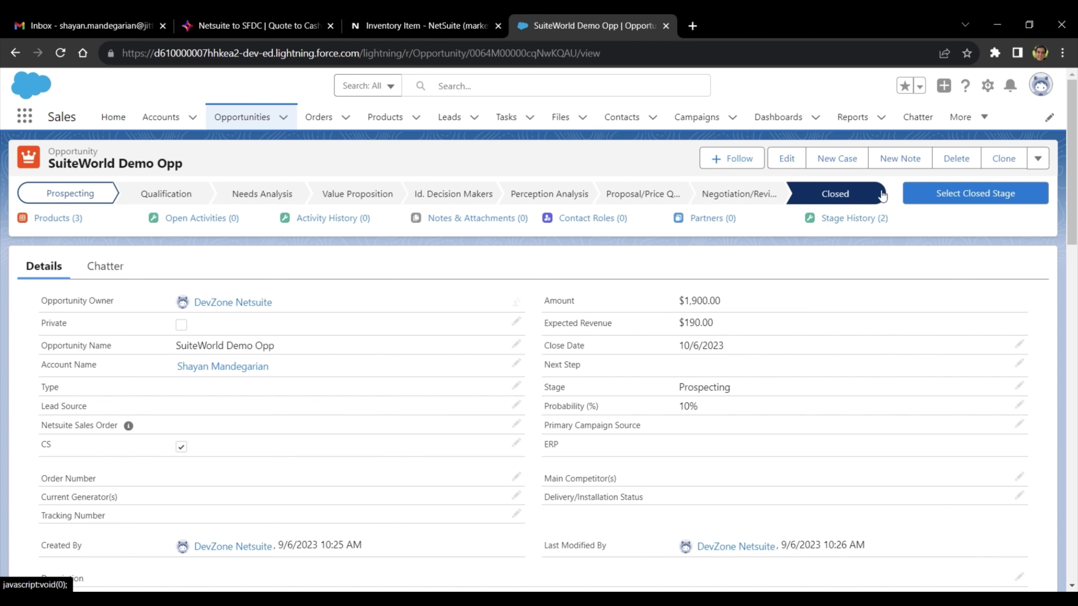
{"action": "left_click", "coordinate": [963, 191]}
{"action": "left_click", "coordinate": [545, 327]}
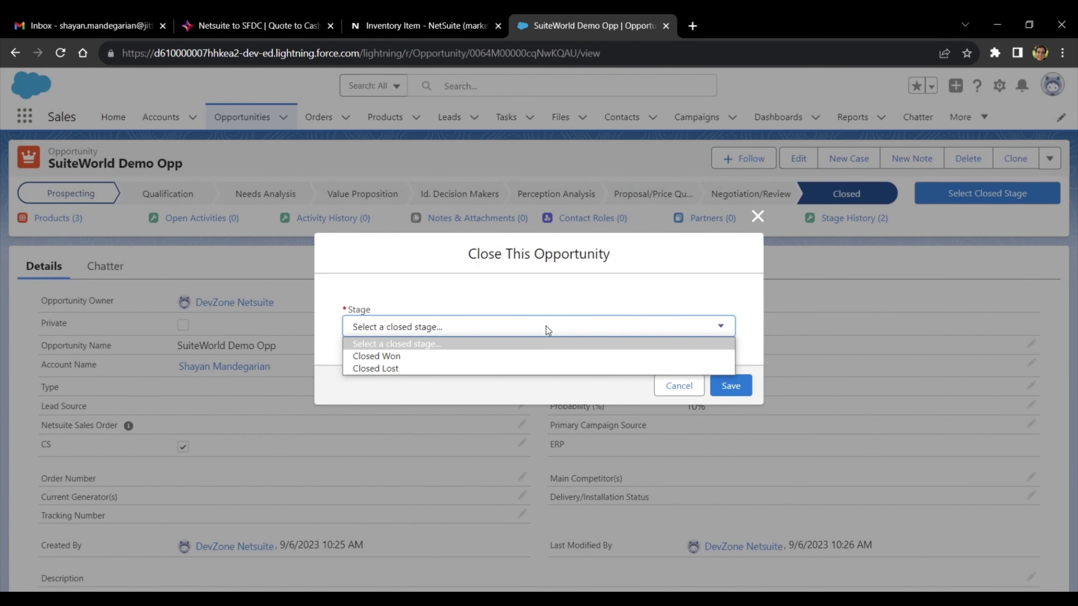
{"action": "left_click", "coordinate": [462, 356]}
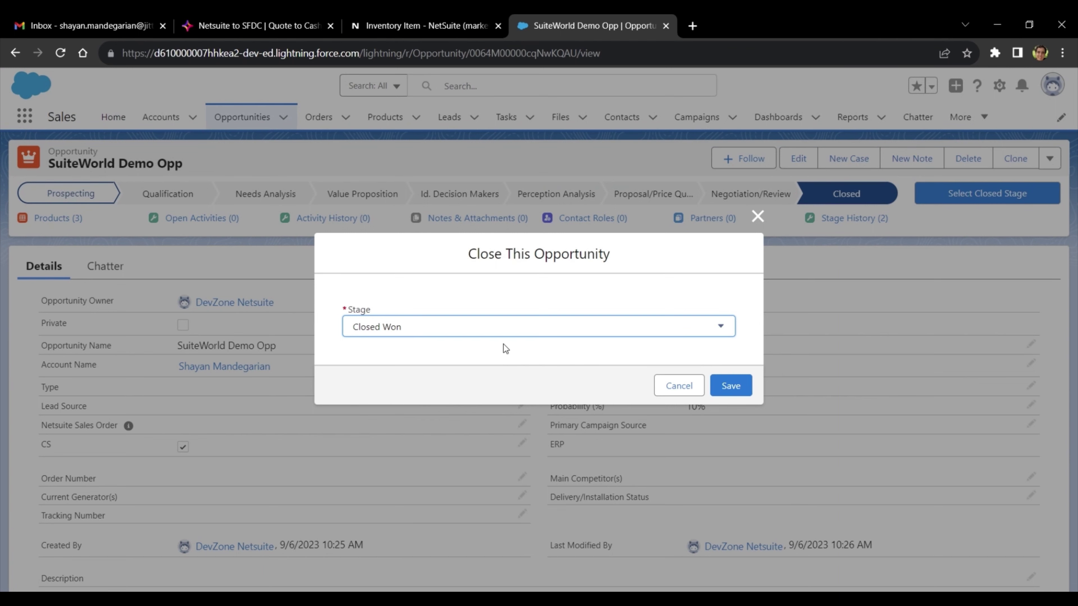
{"action": "left_click", "coordinate": [730, 385]}
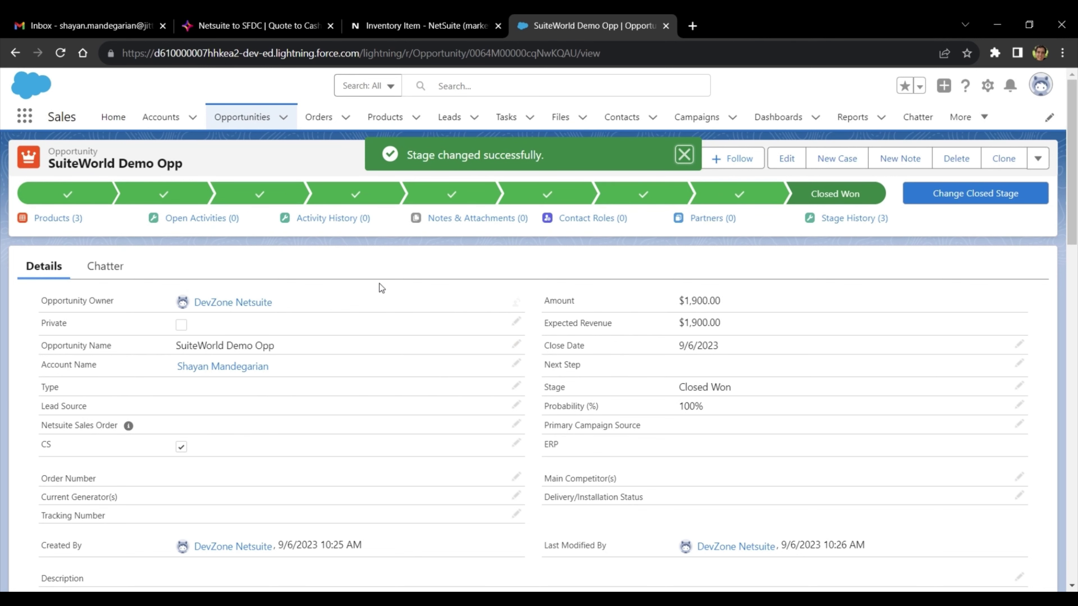
{"action": "left_click", "coordinate": [213, 26]}
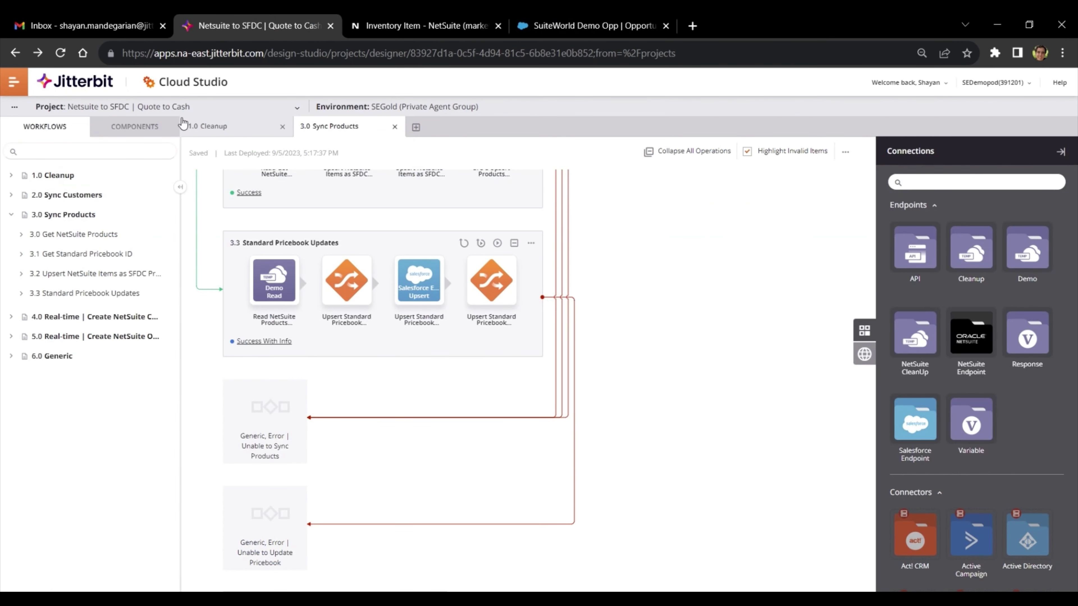
- Open the 5.0 real-time NetSuite order workflow, then reload SuiteWorld Demo Opp to see the synced order values
{"action": "left_click", "coordinate": [97, 336]}
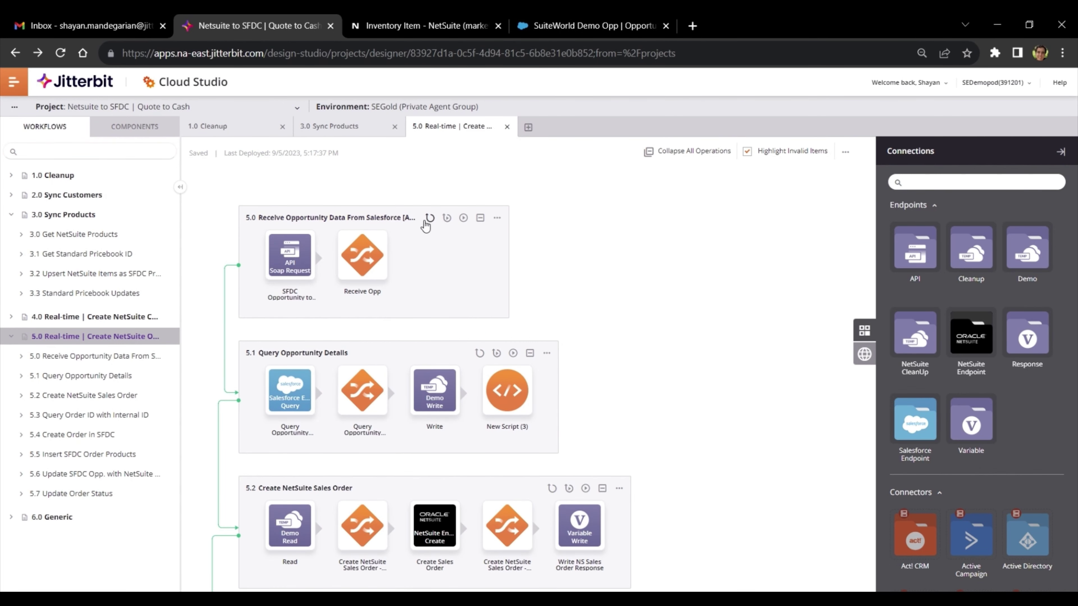
{"action": "left_click", "coordinate": [591, 27]}
{"action": "left_click", "coordinate": [60, 53]}
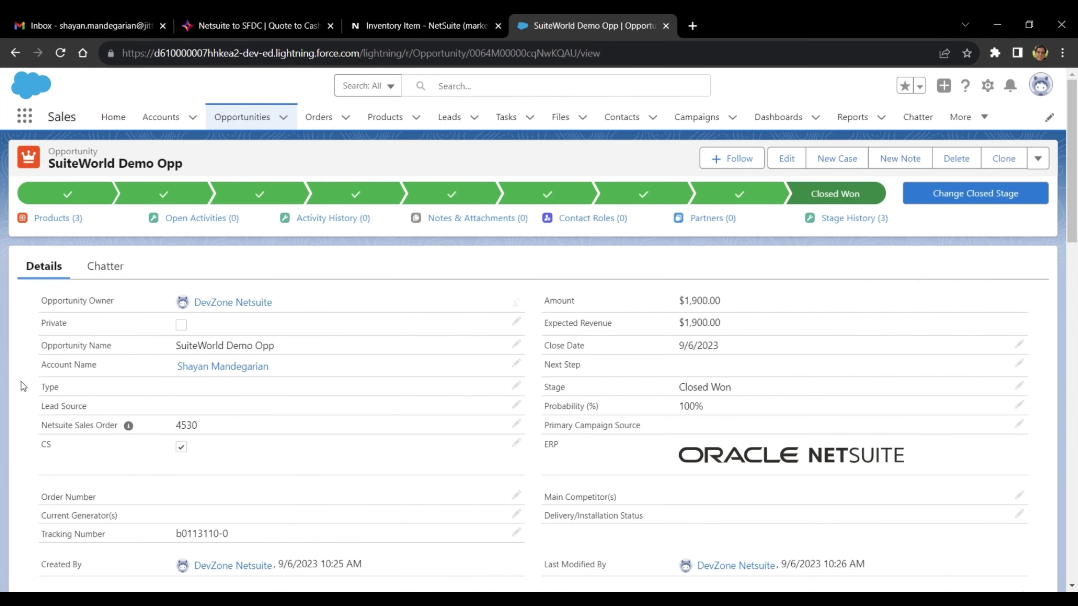
- Point out the synced tracking number and copy sales order 4530, then go to NetSuite's global search
{"action": "left_click_drag", "start_coordinate": [36, 426], "coordinate": [119, 426]}
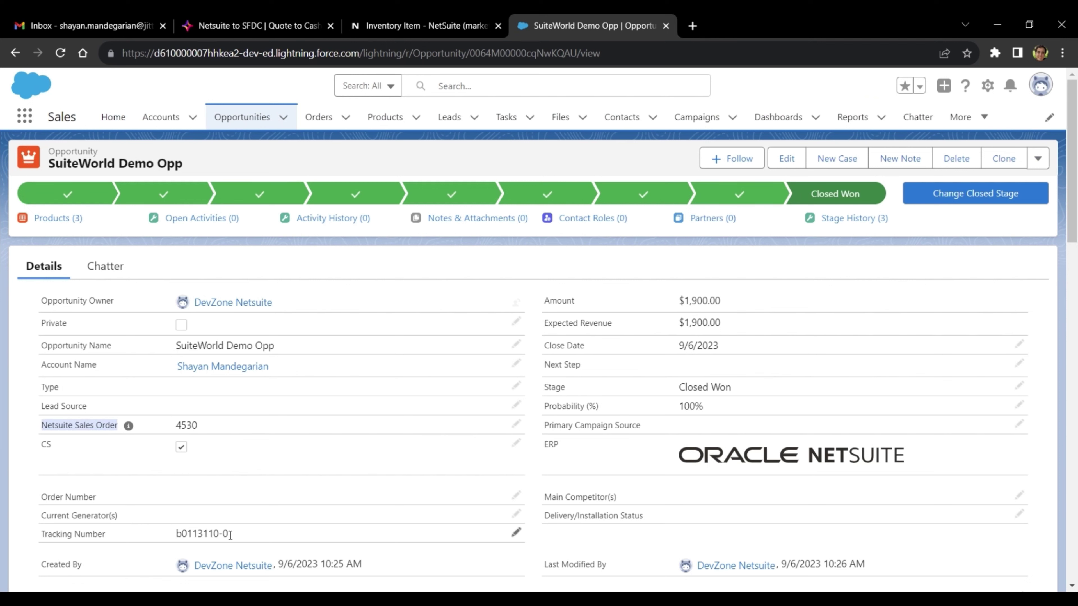
{"action": "left_click_drag", "start_coordinate": [229, 535], "coordinate": [177, 536]}
{"action": "left_click", "coordinate": [263, 537]}
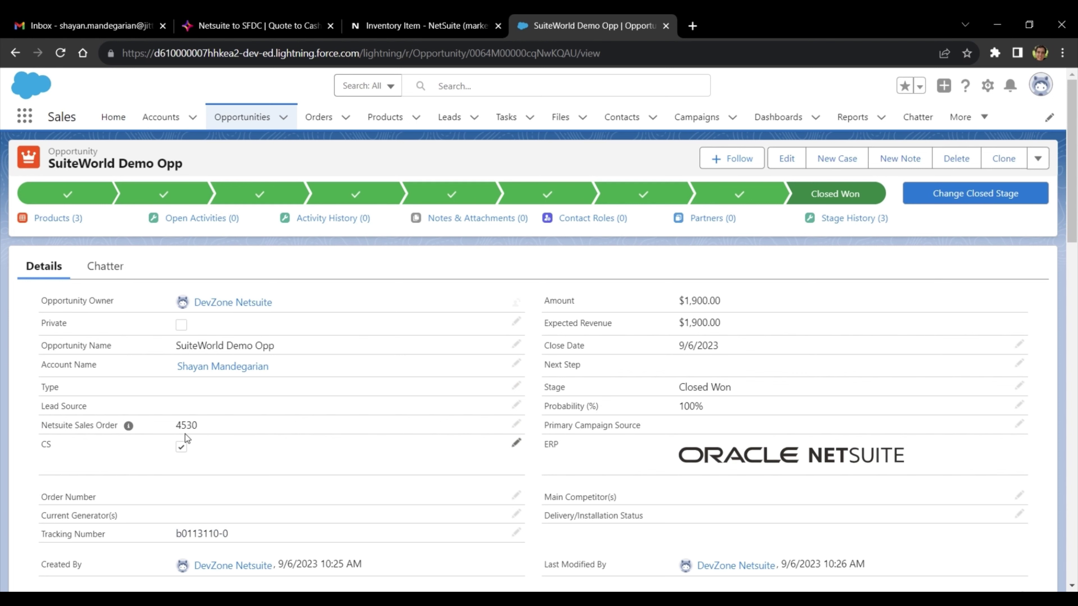
{"action": "left_click_drag", "start_coordinate": [176, 425], "coordinate": [186, 425]}
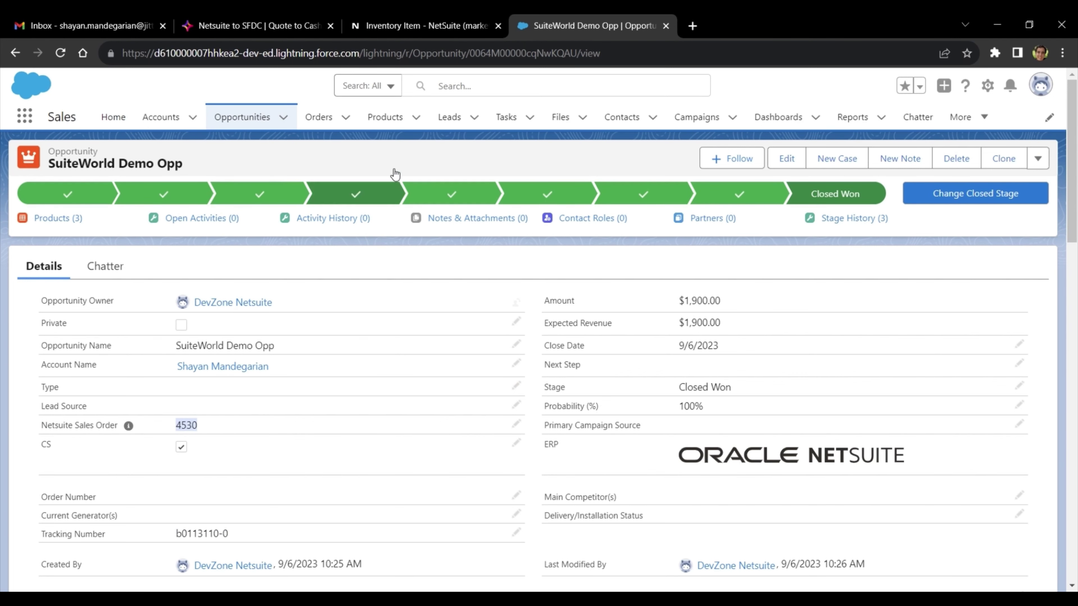
{"action": "left_click", "coordinate": [407, 23]}
{"action": "left_click", "coordinate": [393, 90]}
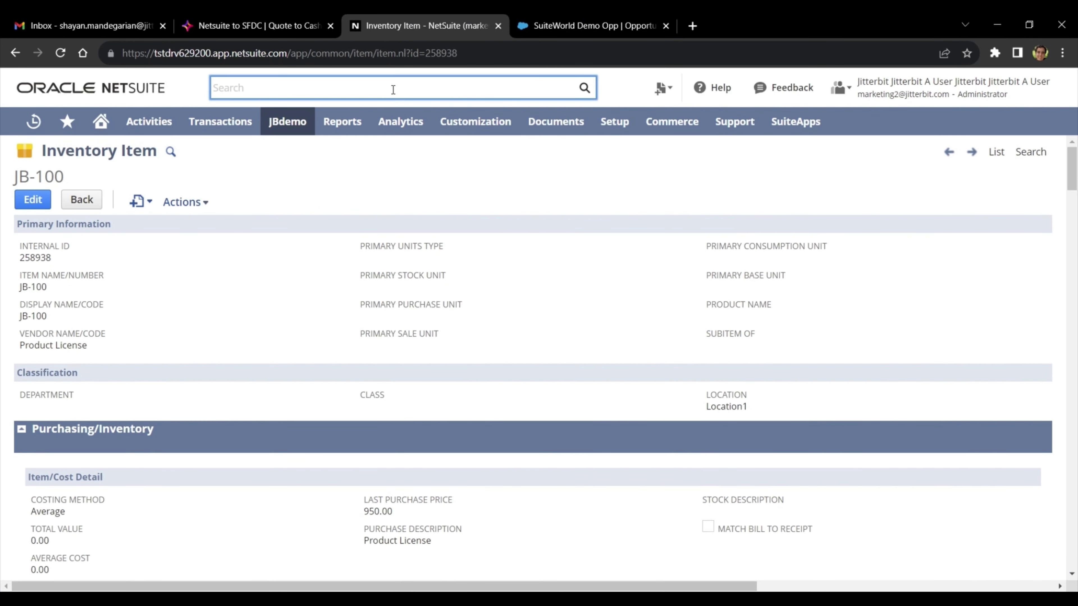
- Search NetSuite for 4530, open the sales order, and check its 1,900.00 total and item lines
{"action": "type", "text": "4530"}
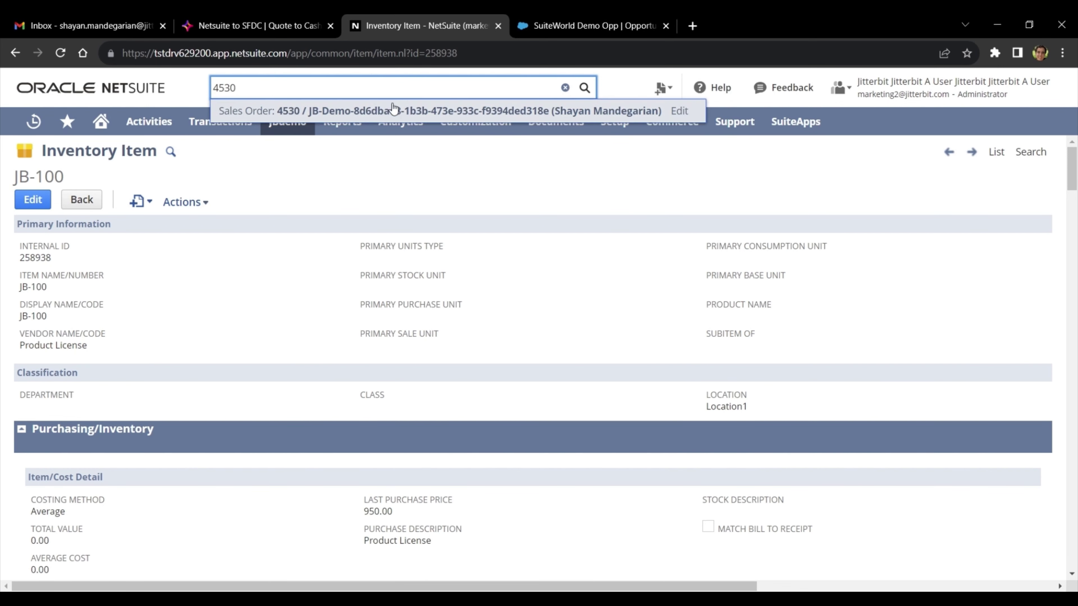
{"action": "left_click", "coordinate": [395, 112]}
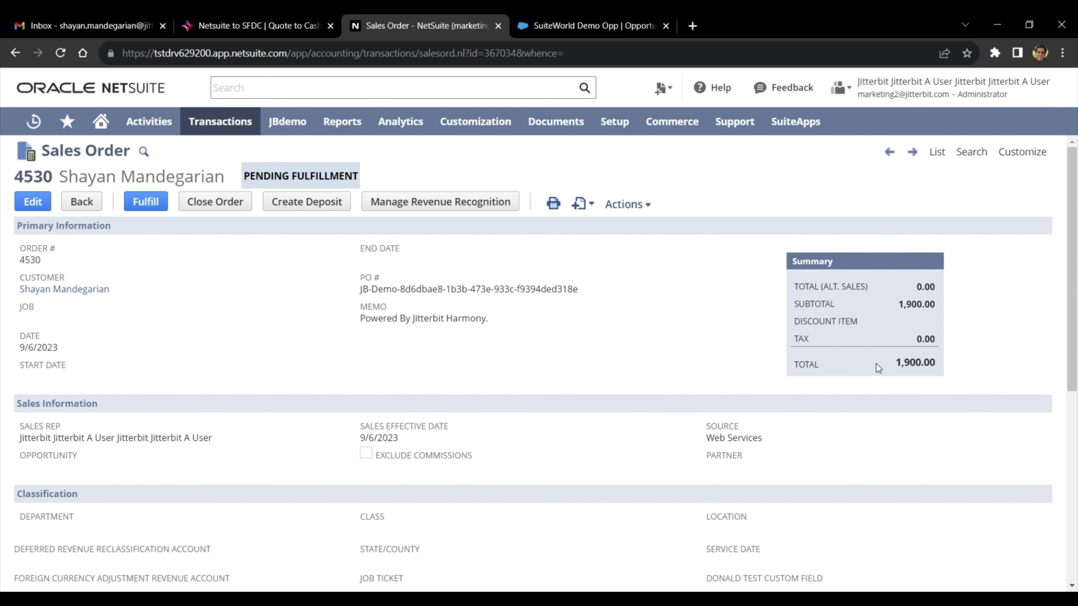
{"action": "left_click_drag", "start_coordinate": [876, 364], "coordinate": [956, 361]}
{"action": "left_click", "coordinate": [692, 369]}
{"action": "scroll", "coordinate": [376, 361], "scroll_direction": "down", "scroll_amount": 8}
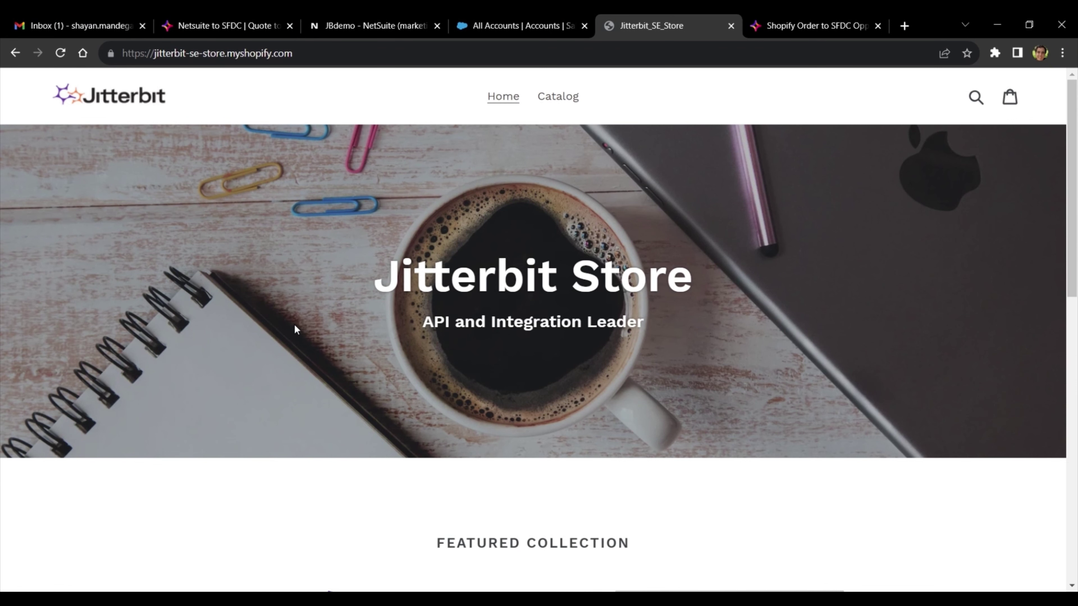
- Add the Jitterbit - Professional Services Eng product to the cart and start checkout
{"action": "scroll", "coordinate": [299, 327], "scroll_direction": "down", "scroll_amount": 7}
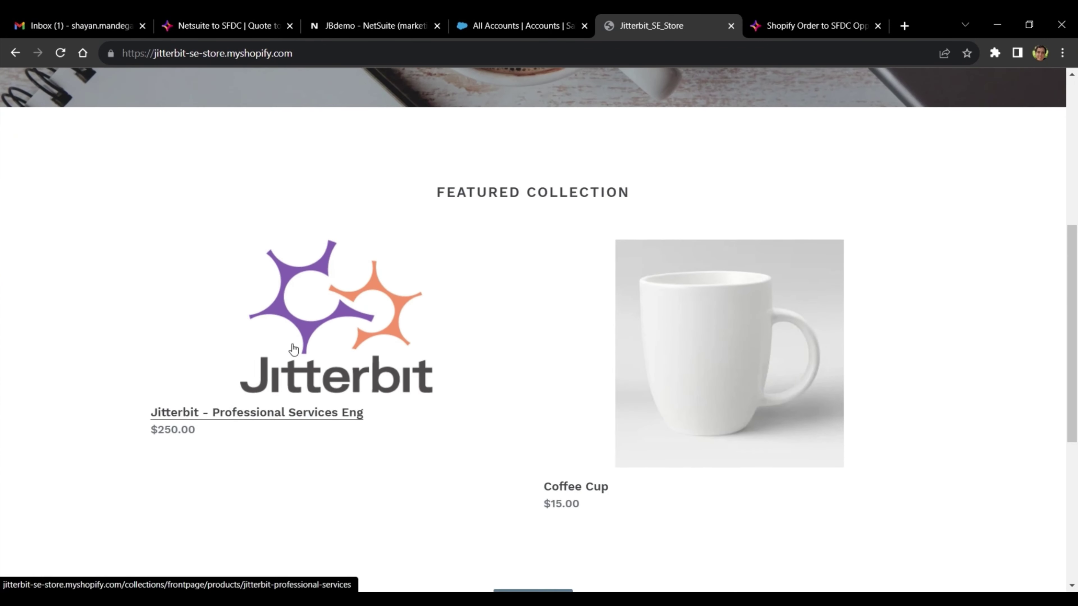
{"action": "left_click", "coordinate": [270, 419]}
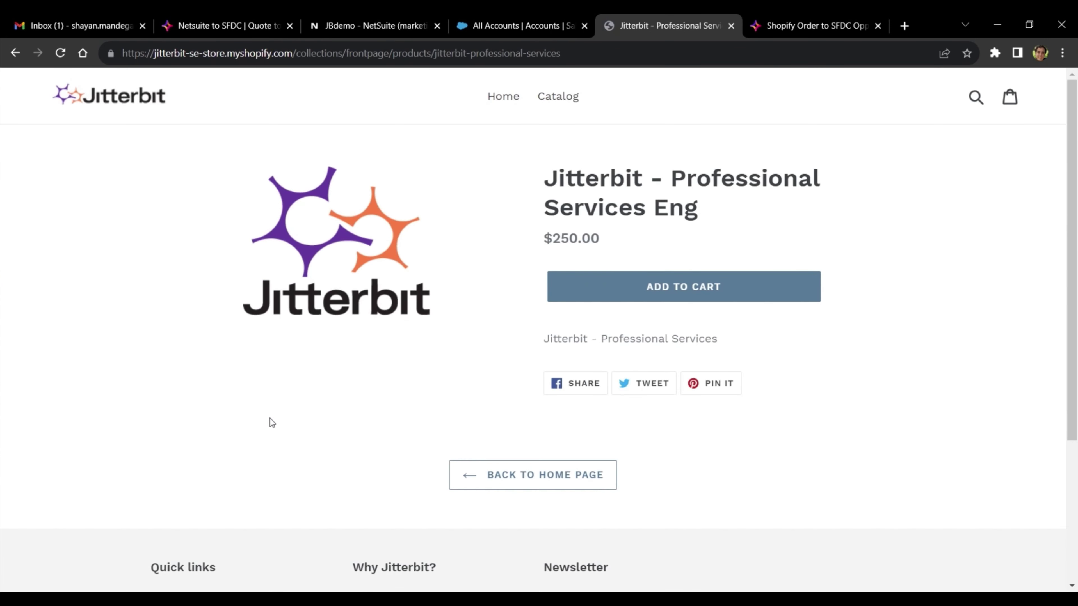
{"action": "left_click", "coordinate": [601, 281]}
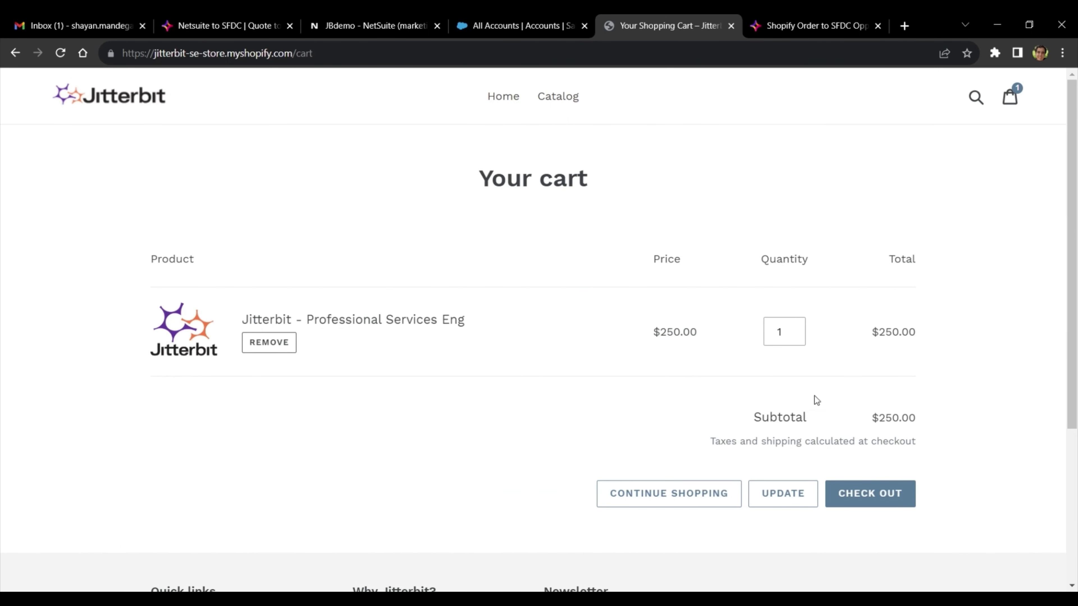
{"action": "left_click", "coordinate": [876, 493]}
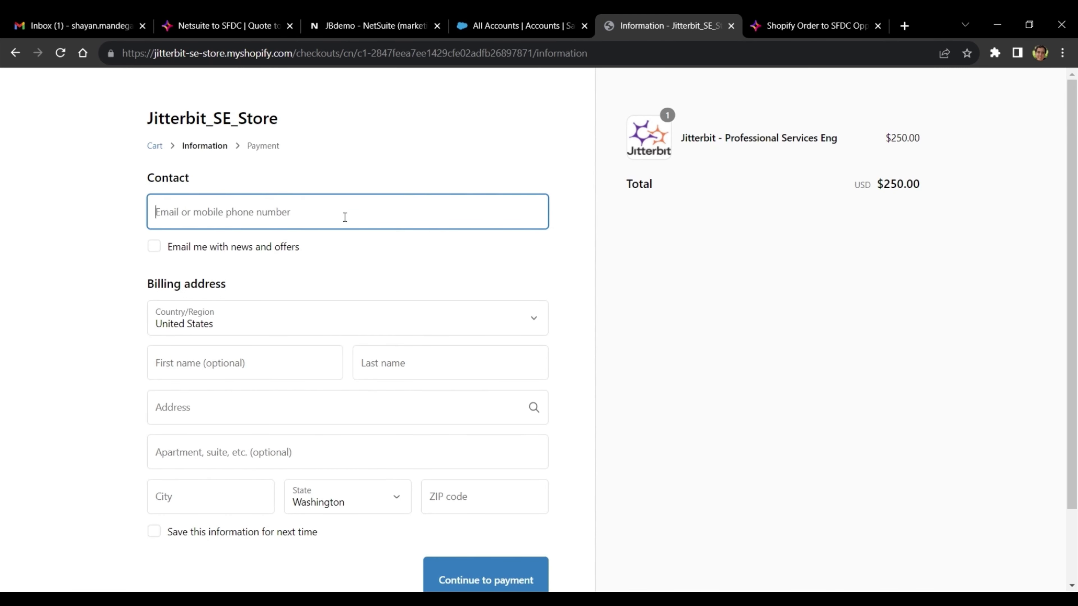
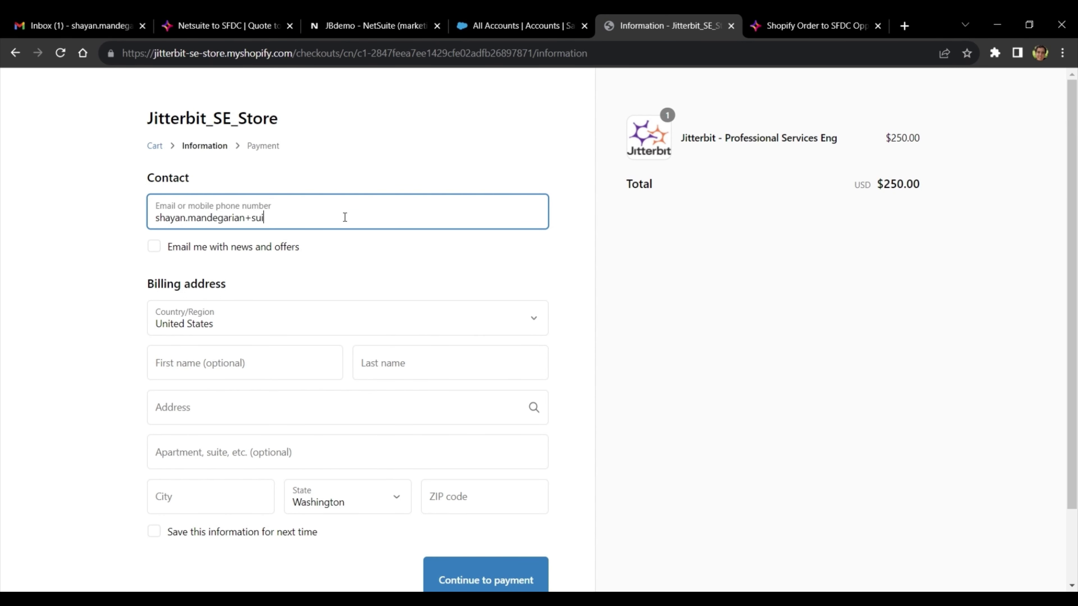
- Fill in the contact e-mail, billing name SuiteWorld Customer and a Beaumont, TX test address
{"action": "key", "text": "Tab"}
{"action": "key", "text": "Tab"}
{"action": "key", "text": "Tab"}
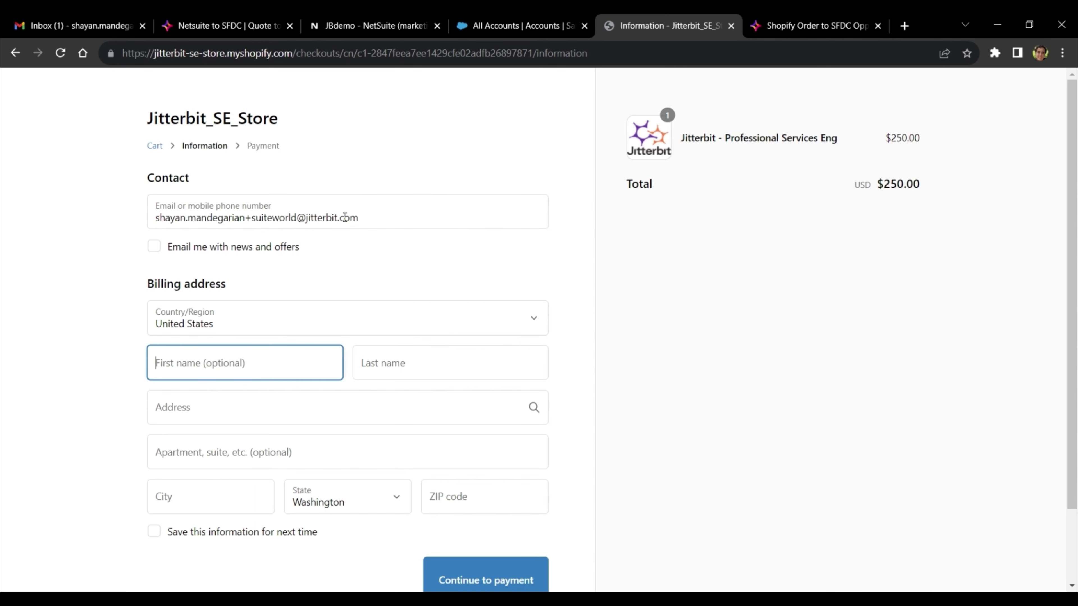
{"action": "type", "text": "SuiteWorld"}
{"action": "key", "text": "Tab"}
{"action": "type", "text": "Customer"}
{"action": "key", "text": "Tab"}
{"action": "type", "text": "123 Test Street"}
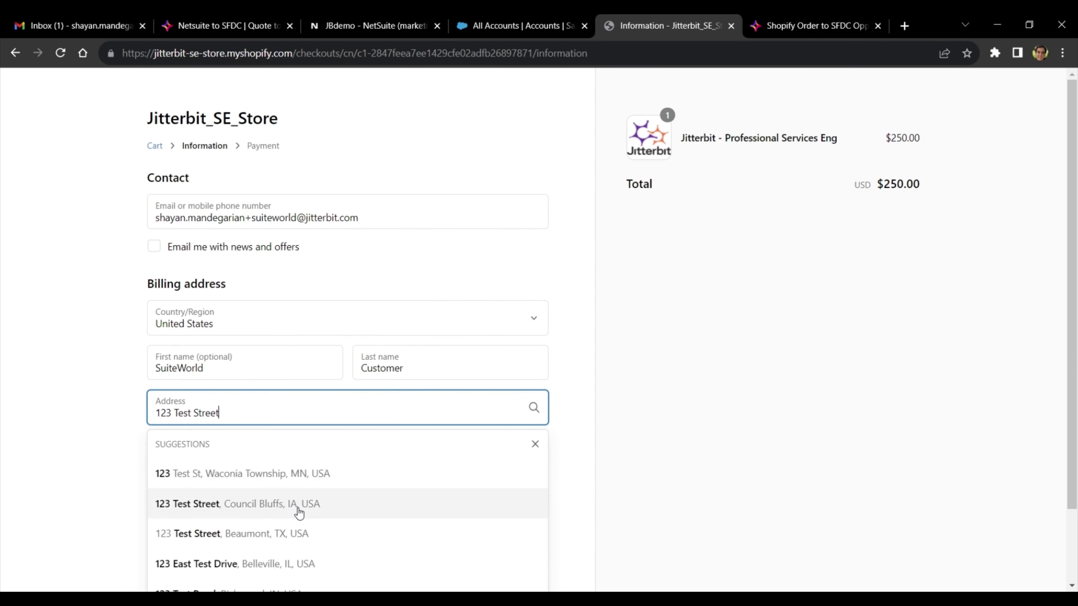
{"action": "left_click", "coordinate": [297, 523]}
{"action": "scroll", "coordinate": [296, 484], "scroll_direction": "down", "scroll_amount": 2}
{"action": "left_click", "coordinate": [482, 518]}
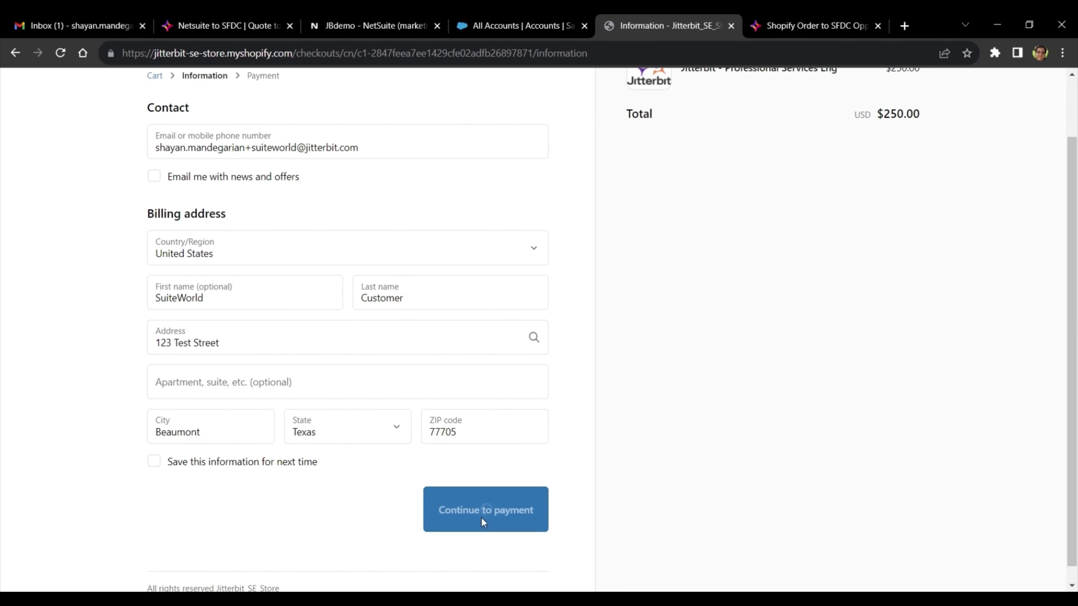
- Enter card expiration 0525 and the security code, then pay to place the $250.00 order
{"action": "scroll", "coordinate": [281, 378], "scroll_direction": "down", "scroll_amount": 2}
{"action": "left_click", "coordinate": [281, 378]}
{"action": "key", "text": "Tab"}
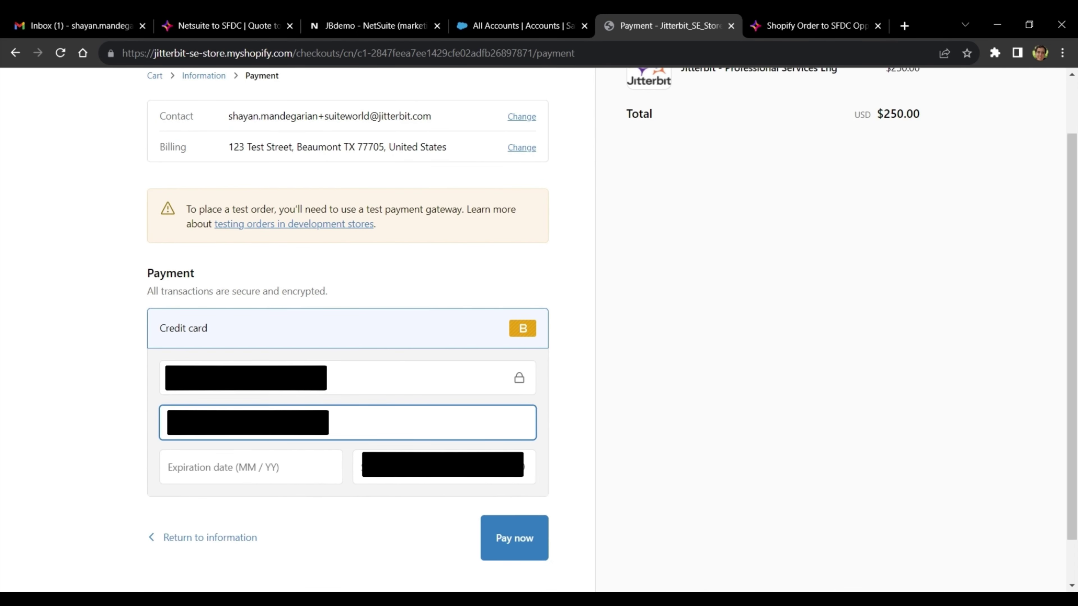
{"action": "key", "text": "Tab"}
{"action": "type", "text": "0525"}
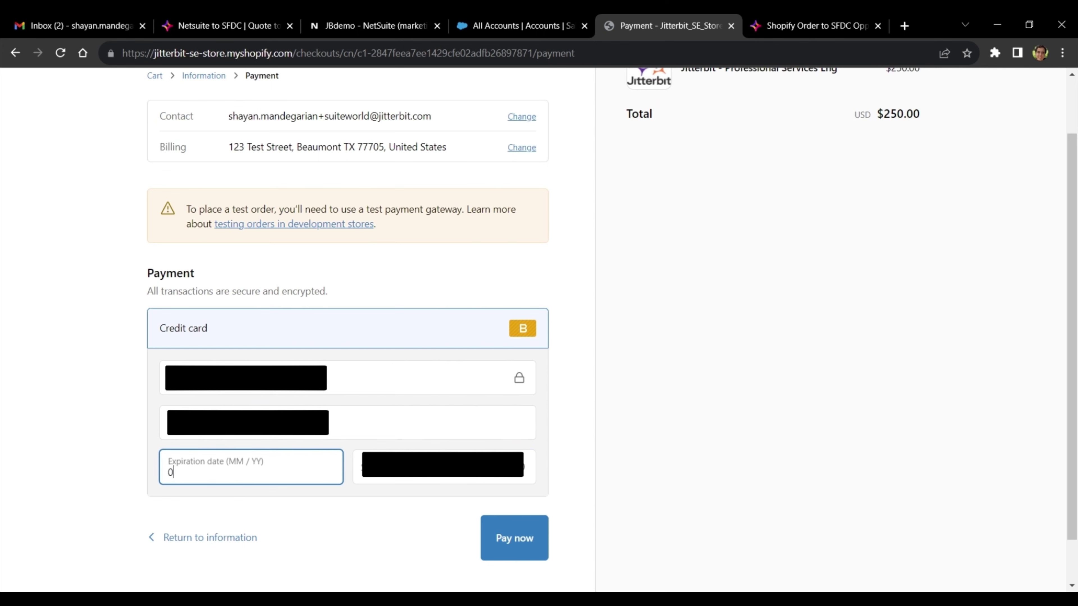
{"action": "key", "text": "Tab"}
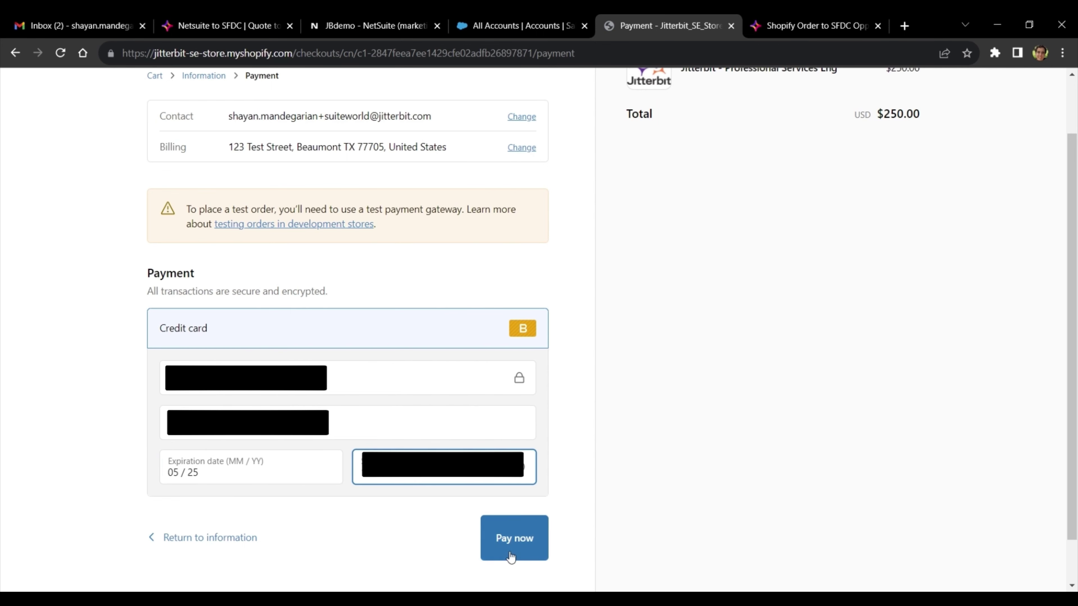
{"action": "left_click", "coordinate": [510, 553]}
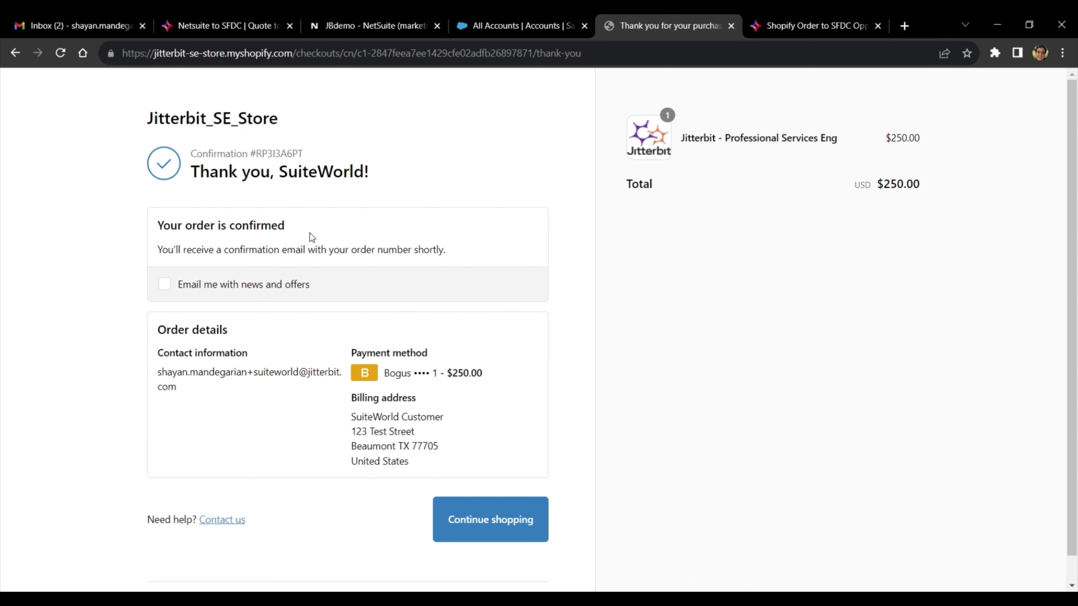
- Refresh the Salesforce accounts list and search it for suiteworld
{"action": "left_click", "coordinate": [513, 31]}
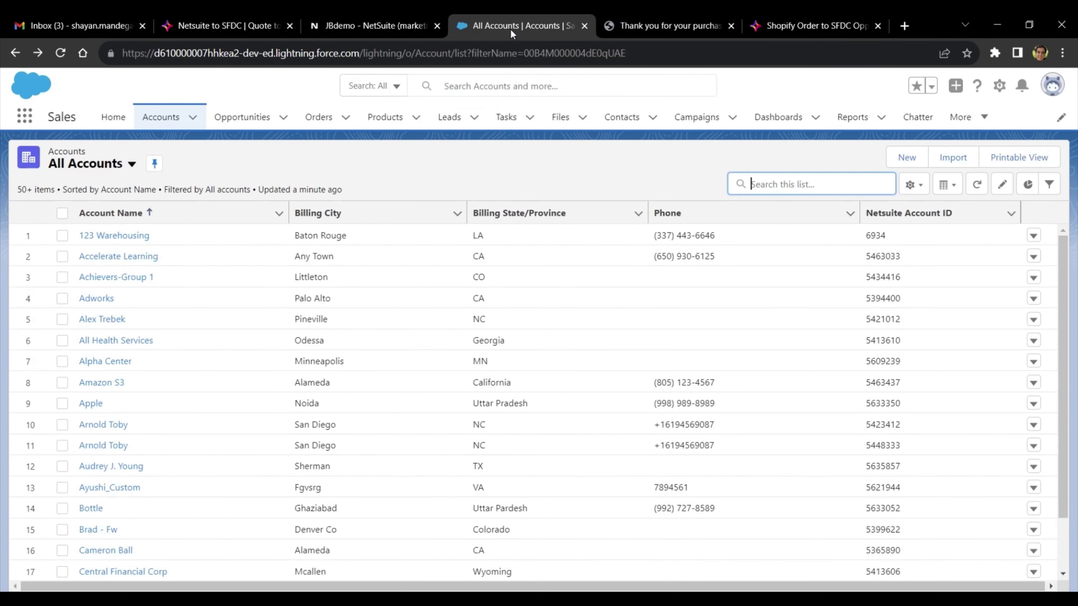
{"action": "left_click", "coordinate": [977, 184]}
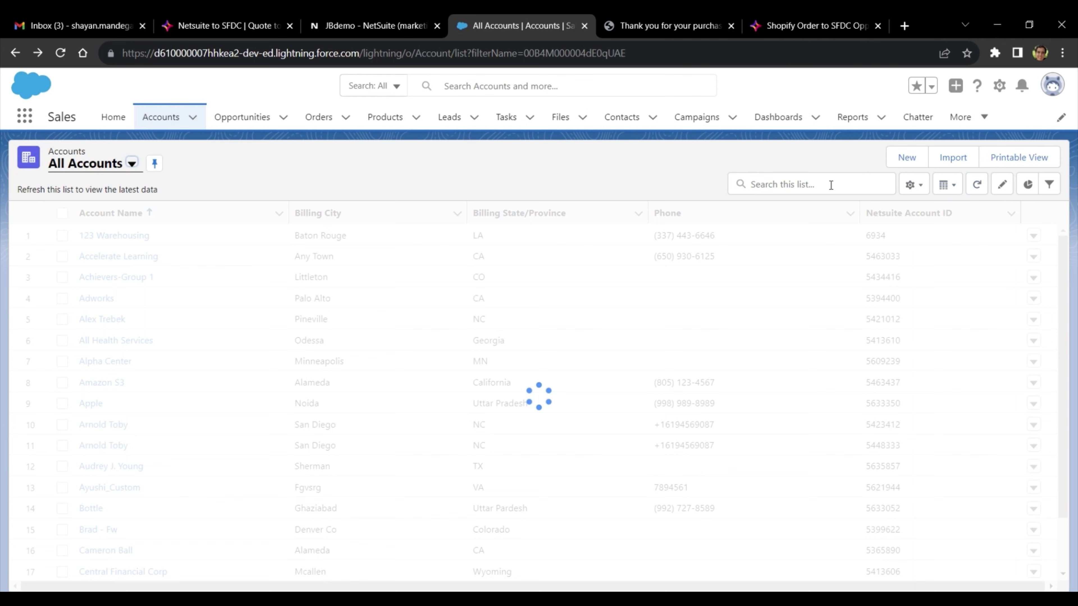
{"action": "left_click", "coordinate": [780, 183]}
{"action": "type", "text": "suitewe"}
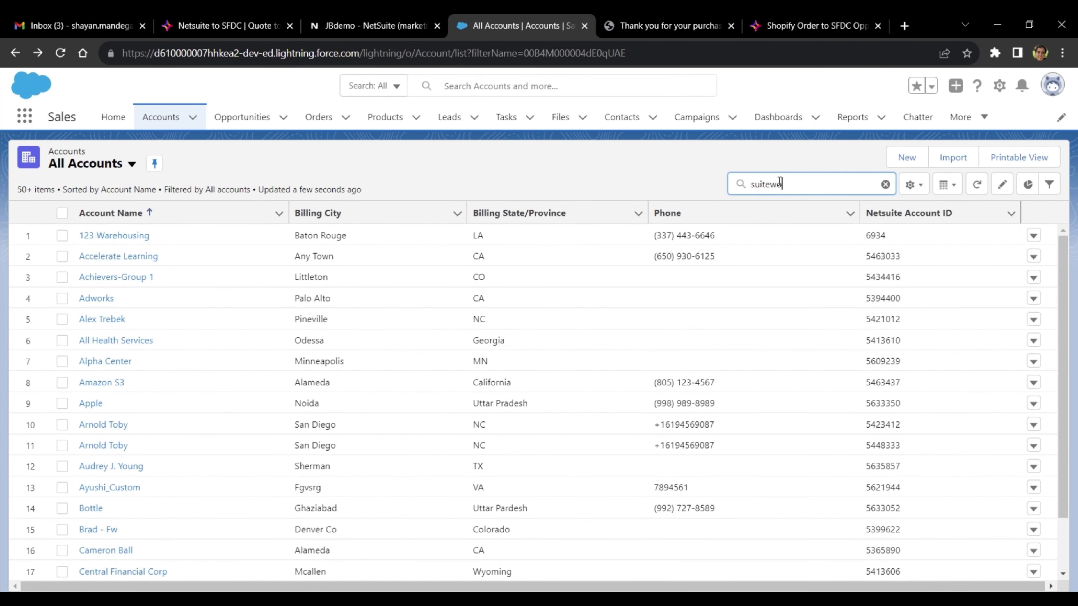
{"action": "key", "text": "BackSpace"}
{"action": "type", "text": "orld"}
{"action": "key", "text": "Return"}
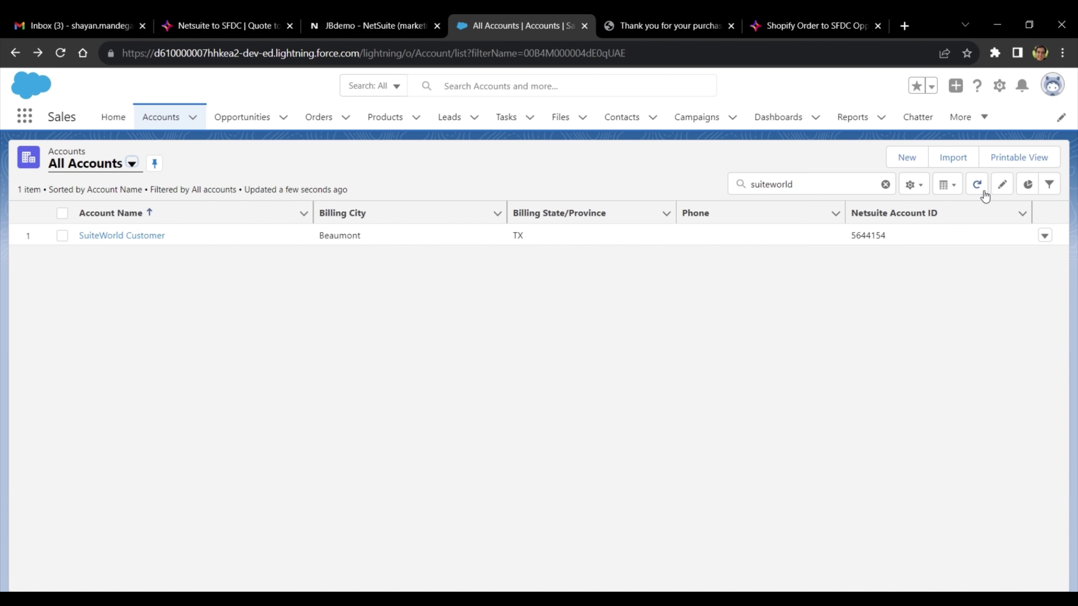
- Open the SuiteWorld Customer account and copy its account name
{"action": "left_click", "coordinate": [135, 235]}
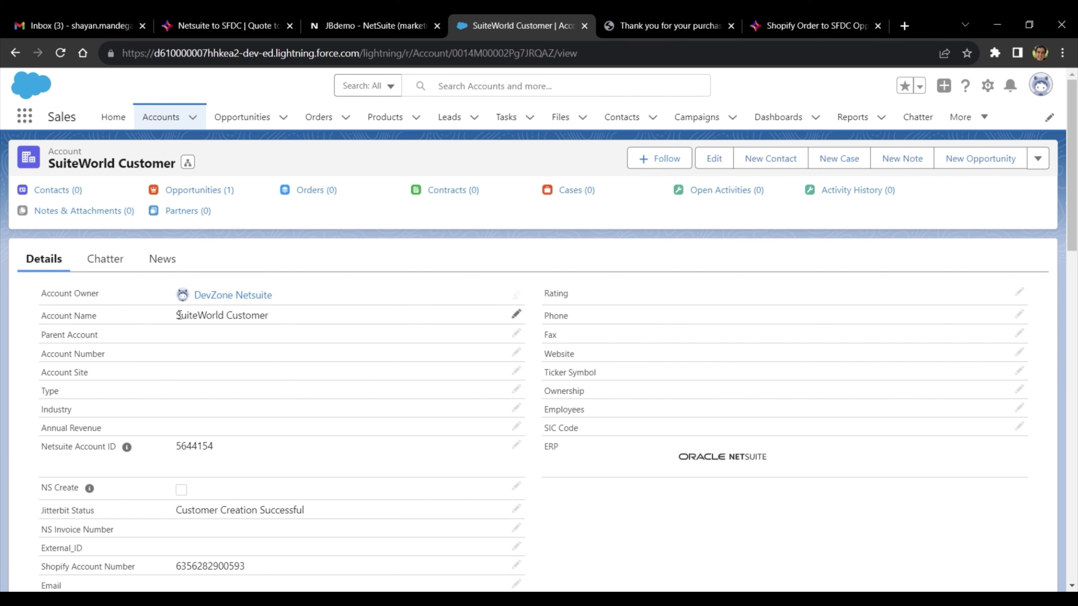
{"action": "left_click_drag", "start_coordinate": [182, 315], "coordinate": [270, 316]}
{"action": "key", "text": "ctrl+c"}
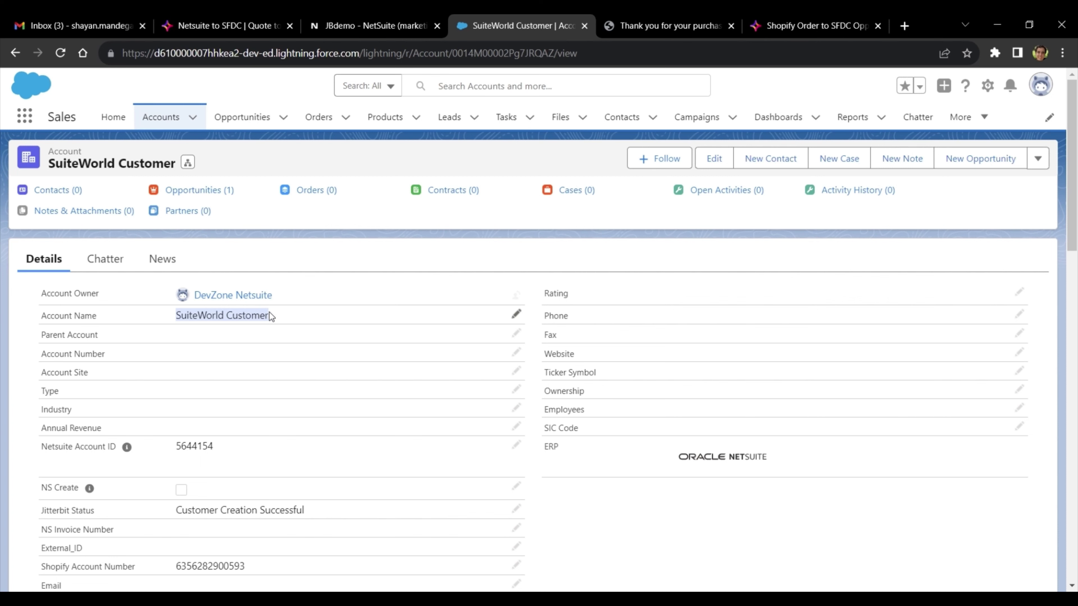
{"action": "left_click", "coordinate": [349, 26]}
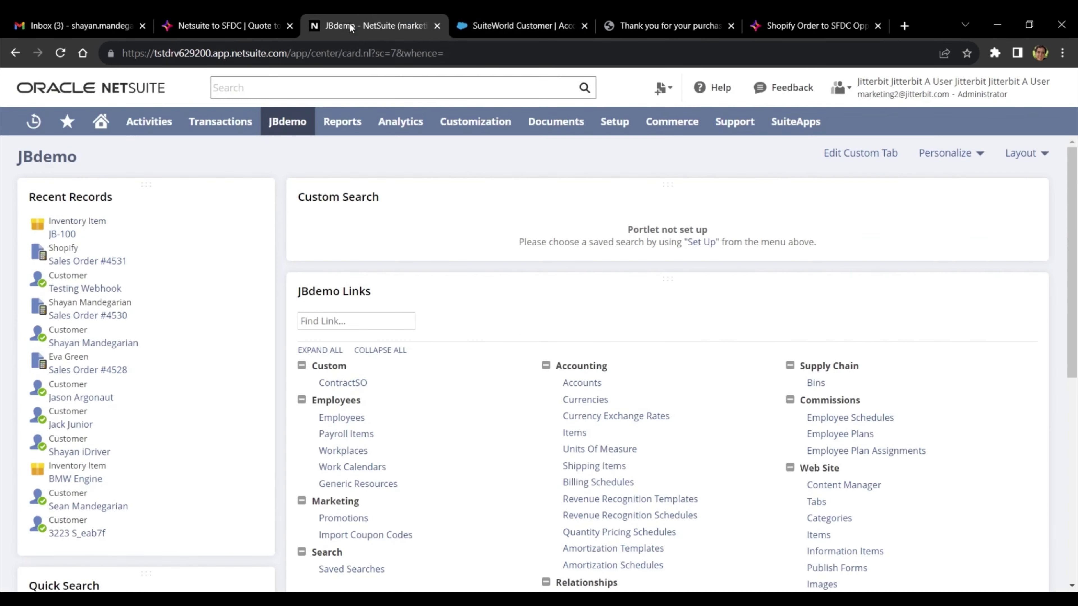
- Search NetSuite for the pasted name and open the SuiteWorld Customer record
{"action": "left_click", "coordinate": [359, 87]}
{"action": "key", "text": "ctrl+v"}
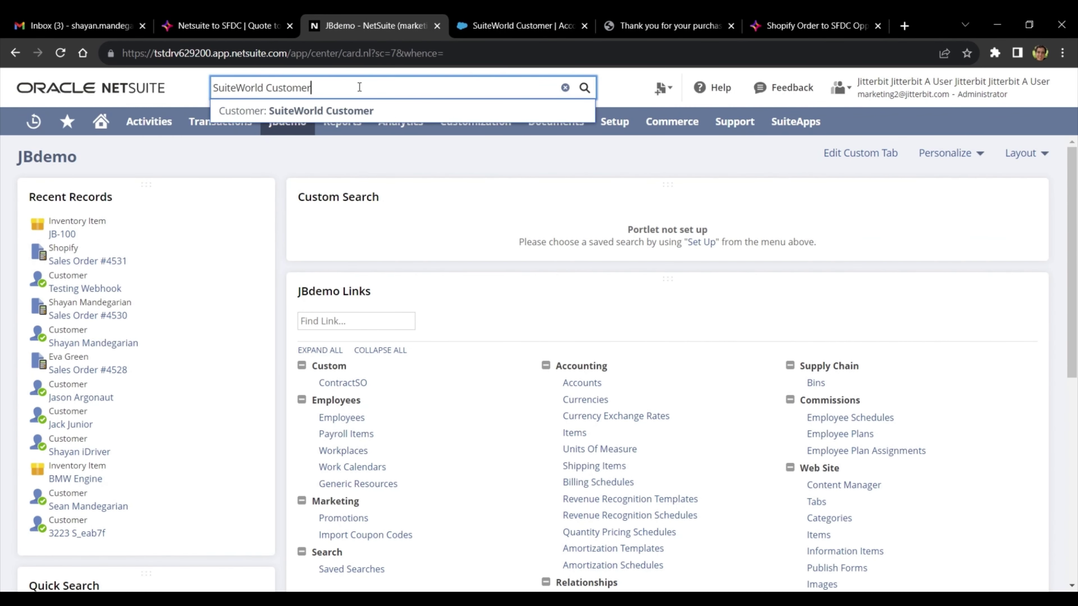
{"action": "left_click", "coordinate": [357, 111]}
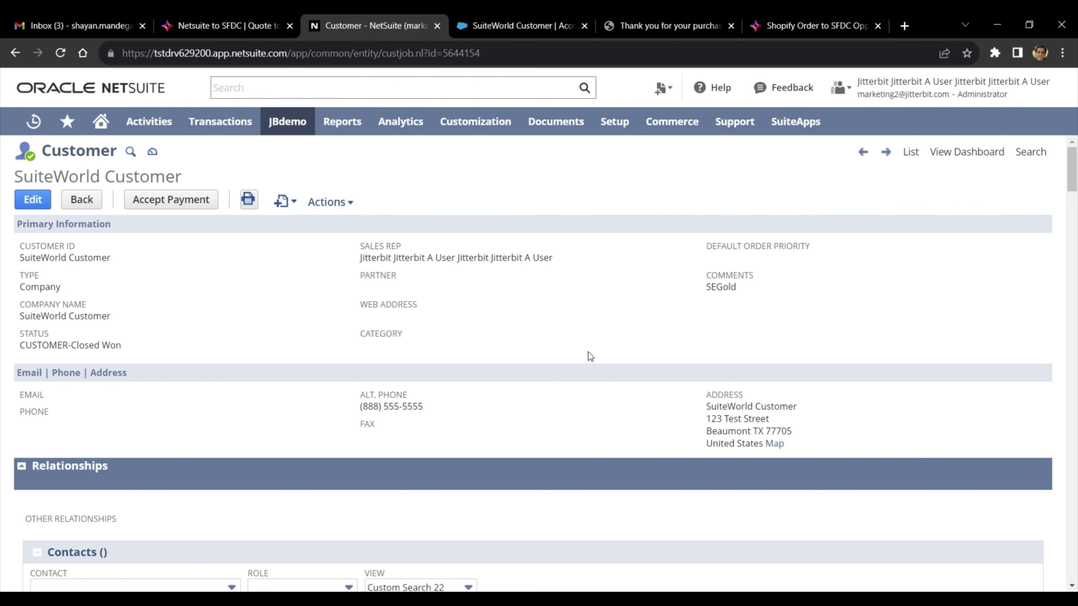
- Back in Salesforce, open the account's Shopify Order opportunity from Opportunities (1)
{"action": "left_click", "coordinate": [491, 25]}
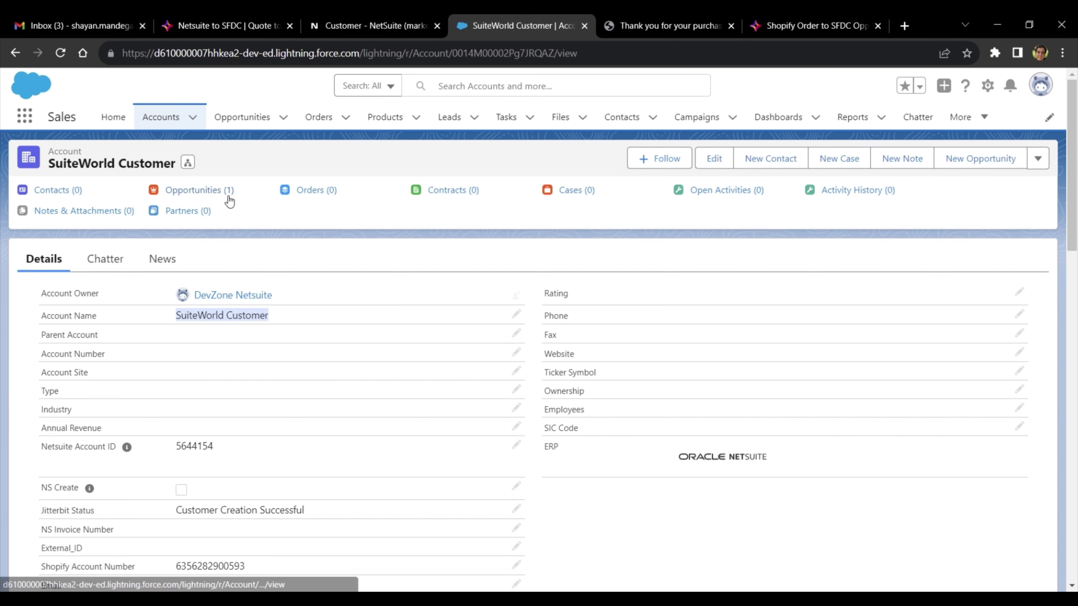
{"action": "mouse_move", "coordinate": [212, 199]}
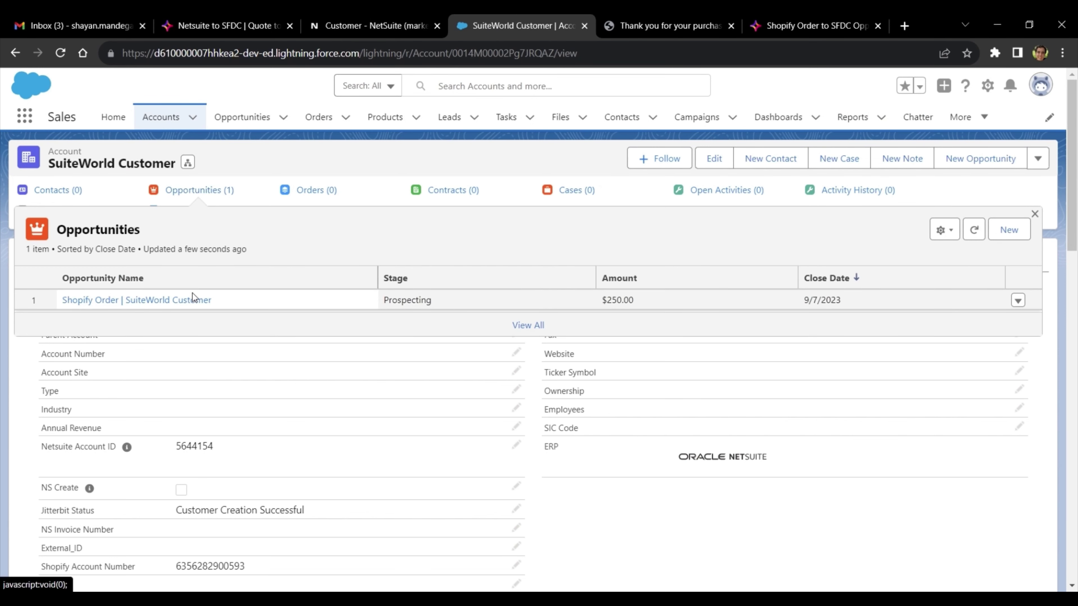
{"action": "left_click", "coordinate": [190, 300]}
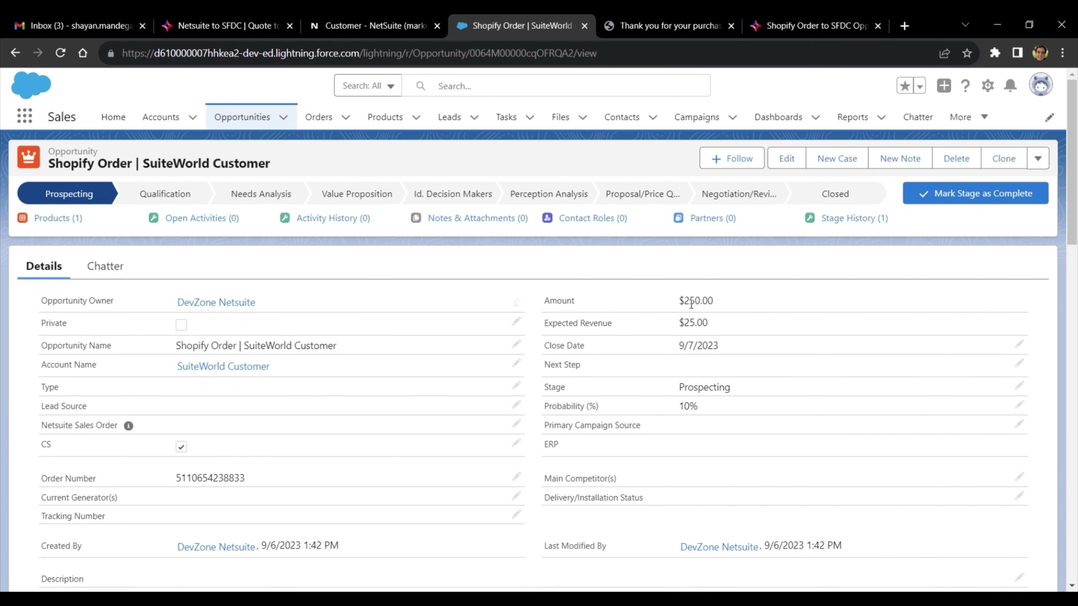
- Set the Shopify Order opportunity's stage to Closed Won and save it
{"action": "scroll", "coordinate": [464, 361], "scroll_direction": "down", "scroll_amount": 10}
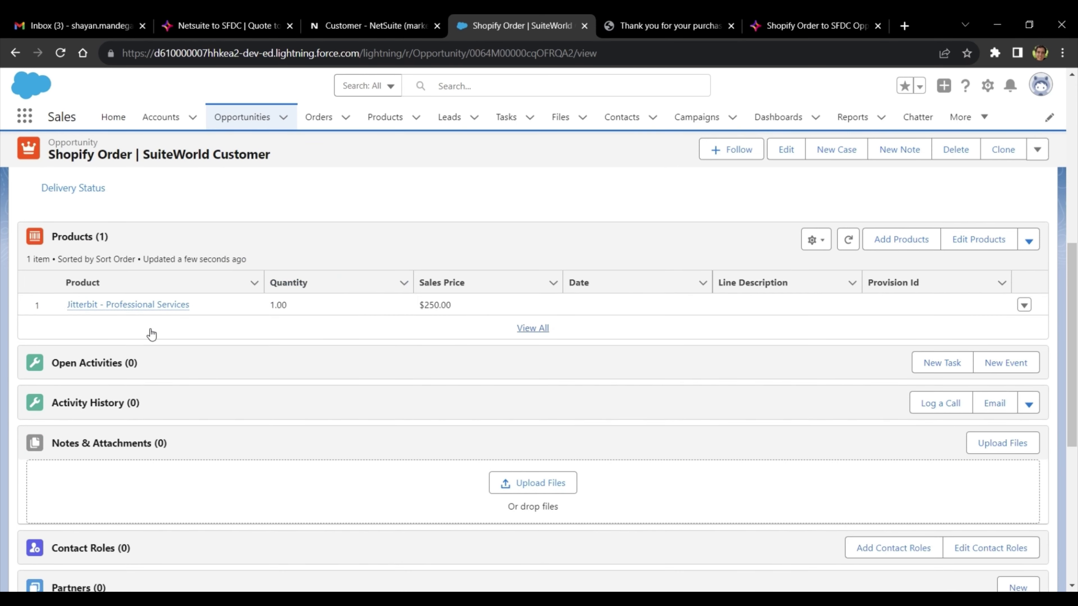
{"action": "scroll", "coordinate": [475, 255], "scroll_direction": "up", "scroll_amount": 8}
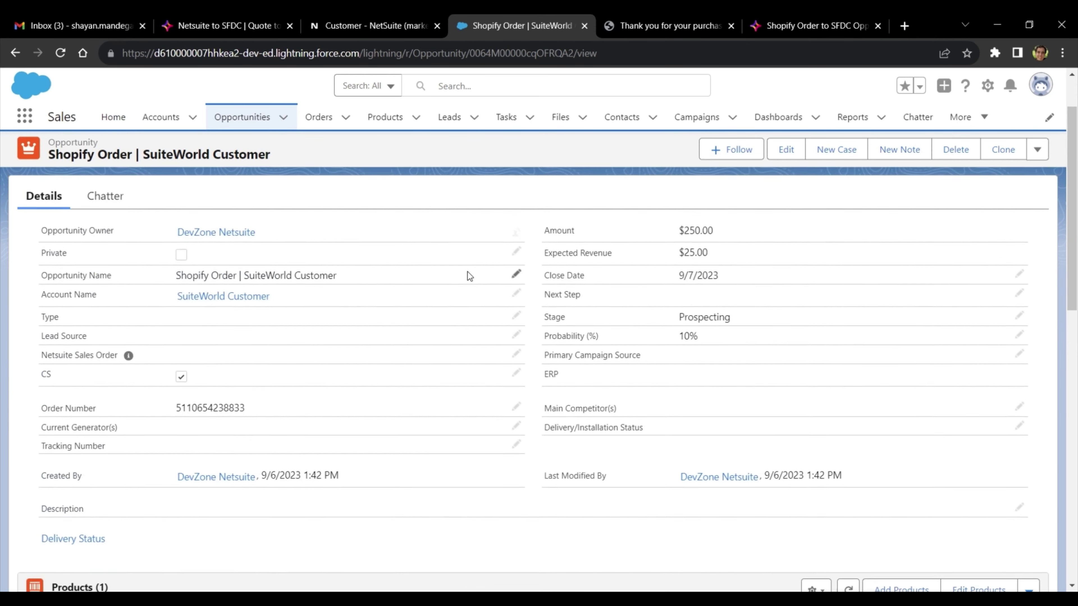
{"action": "scroll", "coordinate": [470, 277], "scroll_direction": "up", "scroll_amount": 2}
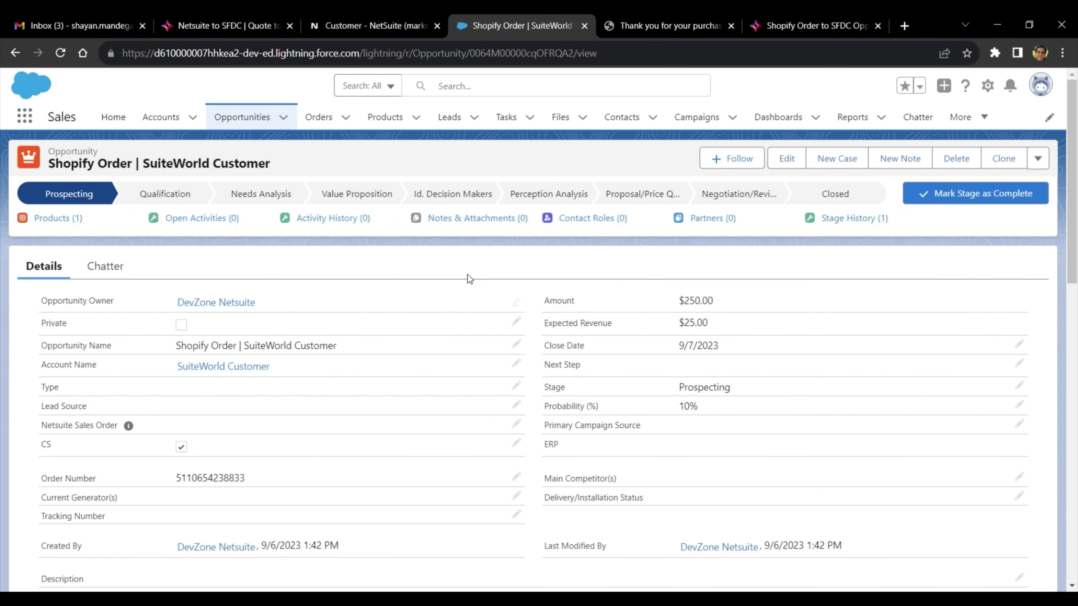
{"action": "left_click", "coordinate": [799, 196]}
{"action": "left_click", "coordinate": [958, 194]}
{"action": "left_click", "coordinate": [537, 322]}
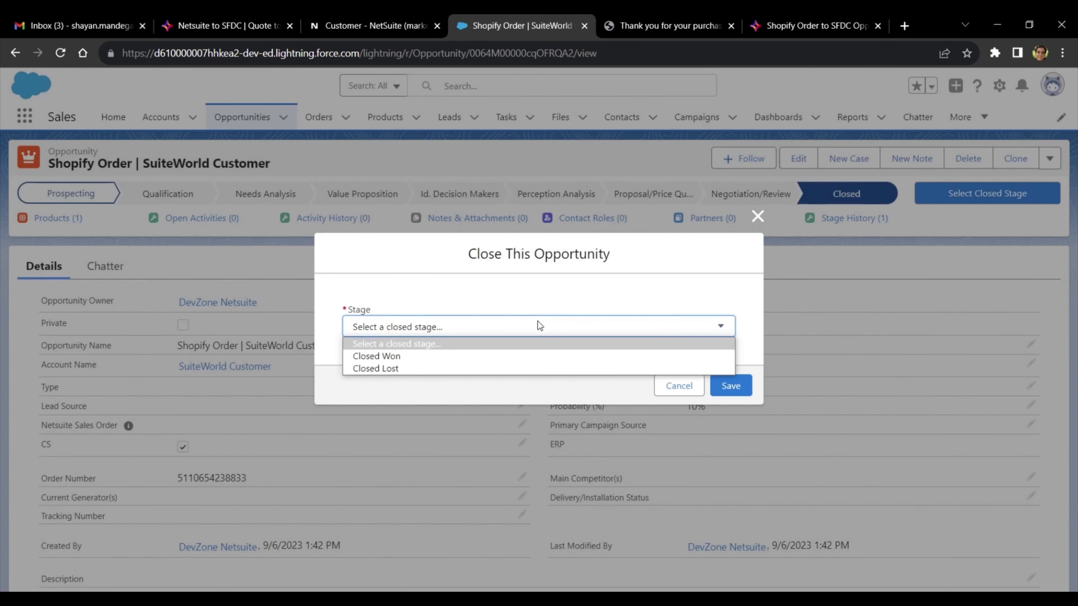
{"action": "left_click", "coordinate": [501, 354]}
{"action": "left_click", "coordinate": [724, 384]}
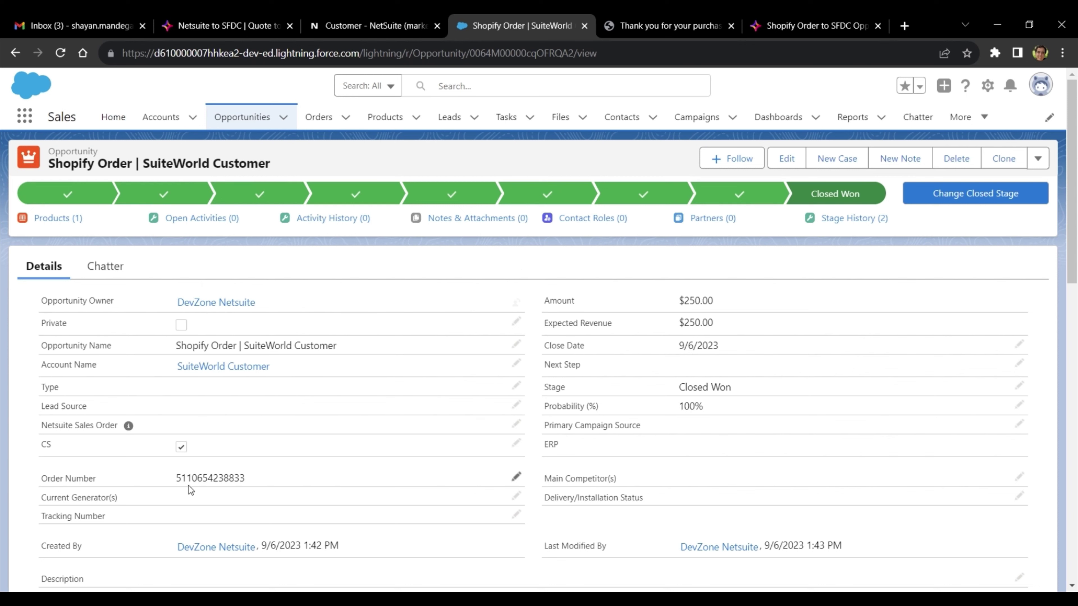
- Reload the opportunity to show the synced NetSuite Sales Order 4533 and copy that number
{"action": "left_click_drag", "start_coordinate": [174, 477], "coordinate": [265, 478]}
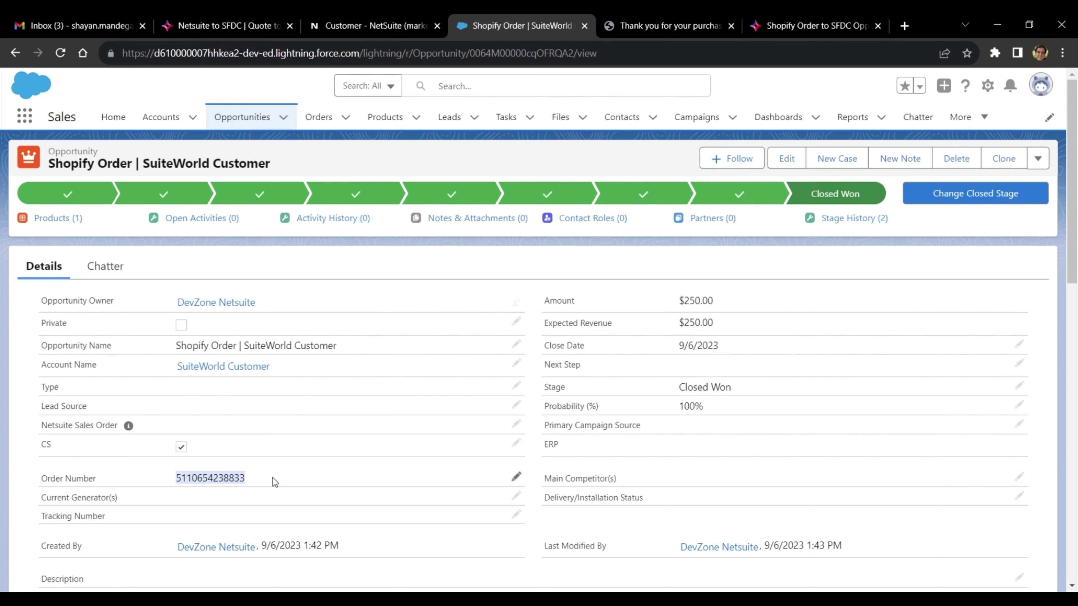
{"action": "left_click", "coordinate": [275, 483]}
{"action": "left_click", "coordinate": [60, 53]}
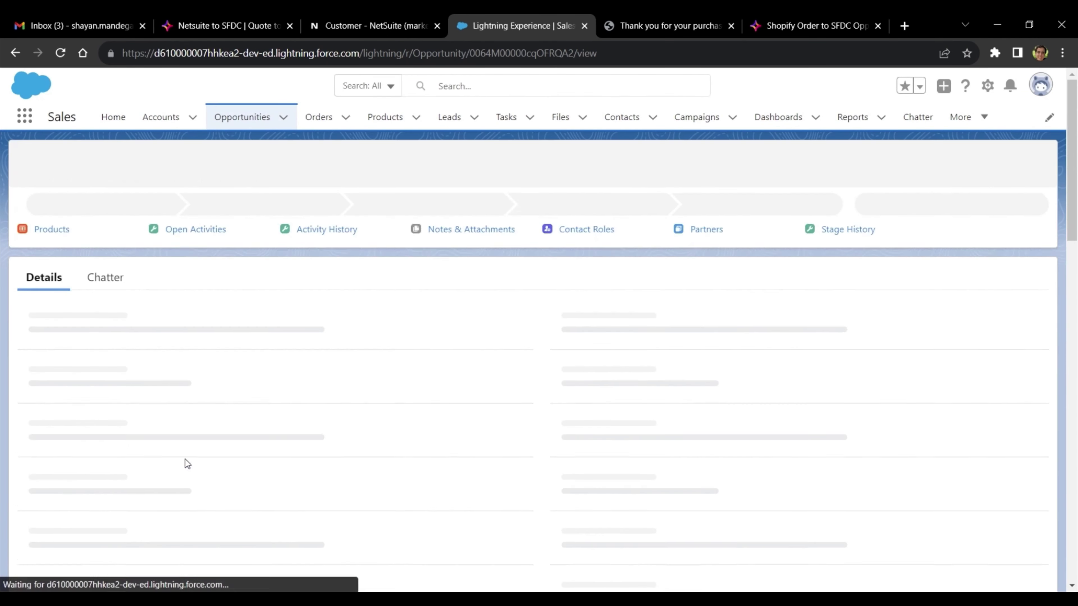
{"action": "double_click", "coordinate": [178, 426]}
{"action": "left_click", "coordinate": [272, 457]}
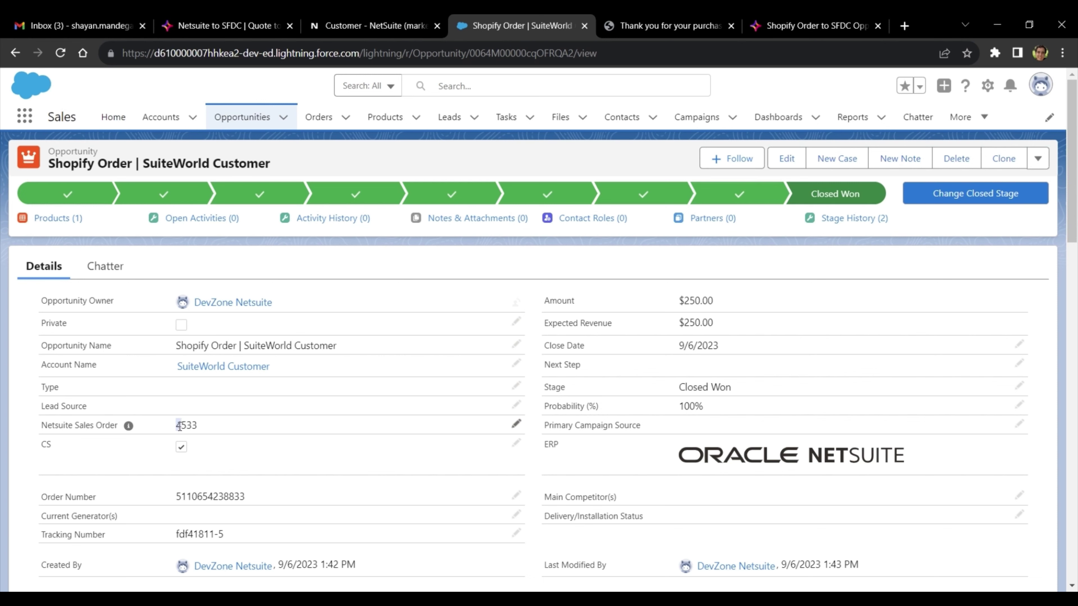
{"action": "left_click_drag", "start_coordinate": [179, 426], "coordinate": [209, 429]}
{"action": "key", "text": "ctrl+c"}
- Open Sales Order 4533 via NetSuite global search, review its items, and start Fulfill
{"action": "left_click", "coordinate": [374, 25]}
{"action": "left_click", "coordinate": [374, 87]}
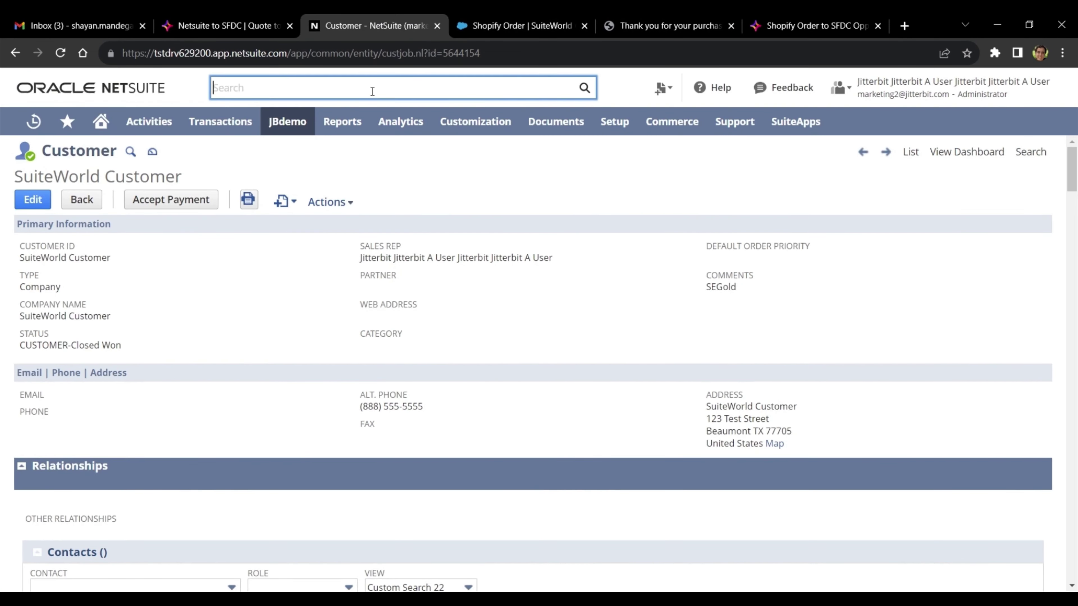
{"action": "key", "text": "ctrl+v"}
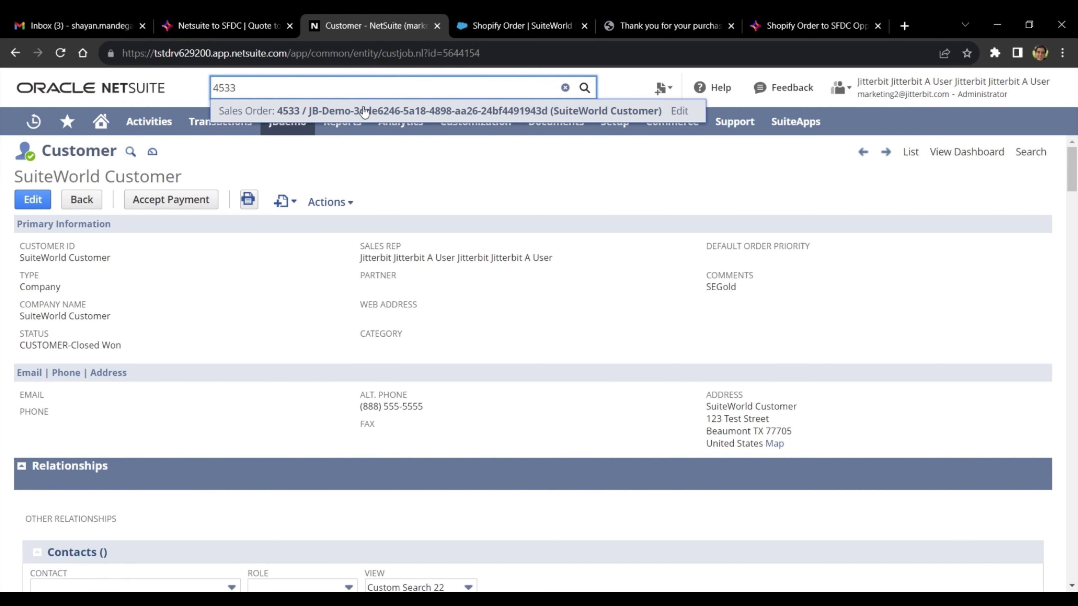
{"action": "left_click", "coordinate": [364, 112]}
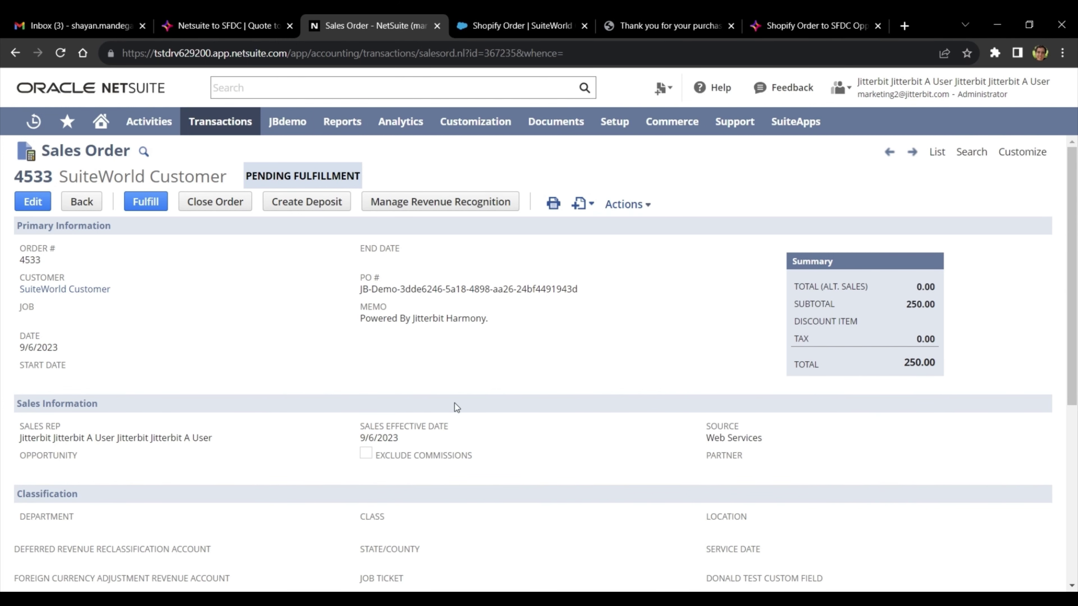
{"action": "scroll", "coordinate": [455, 406], "scroll_direction": "down", "scroll_amount": 5}
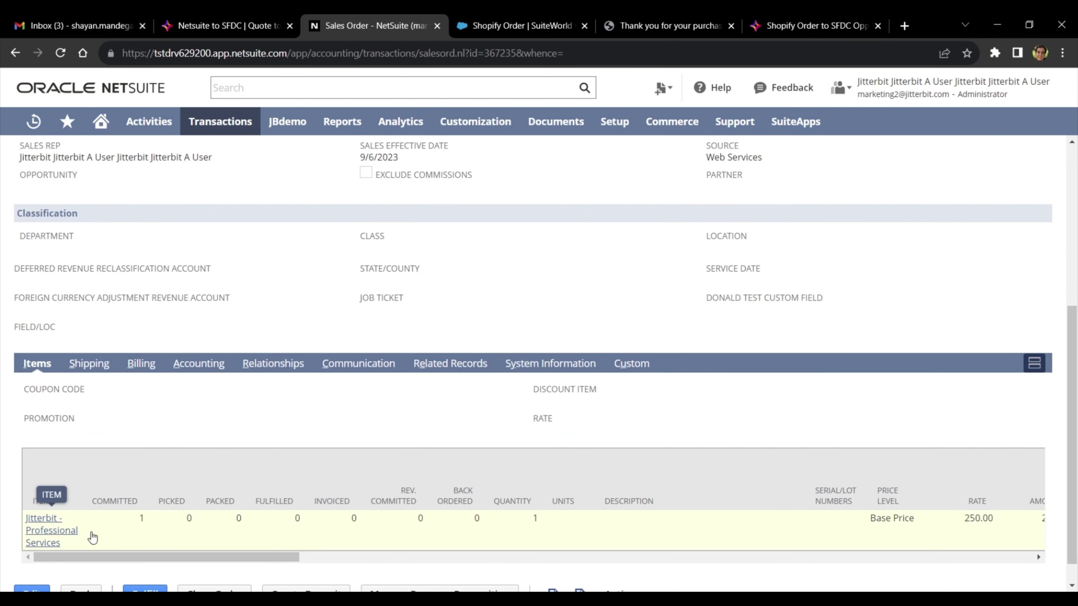
{"action": "scroll", "coordinate": [403, 427], "scroll_direction": "up", "scroll_amount": 5}
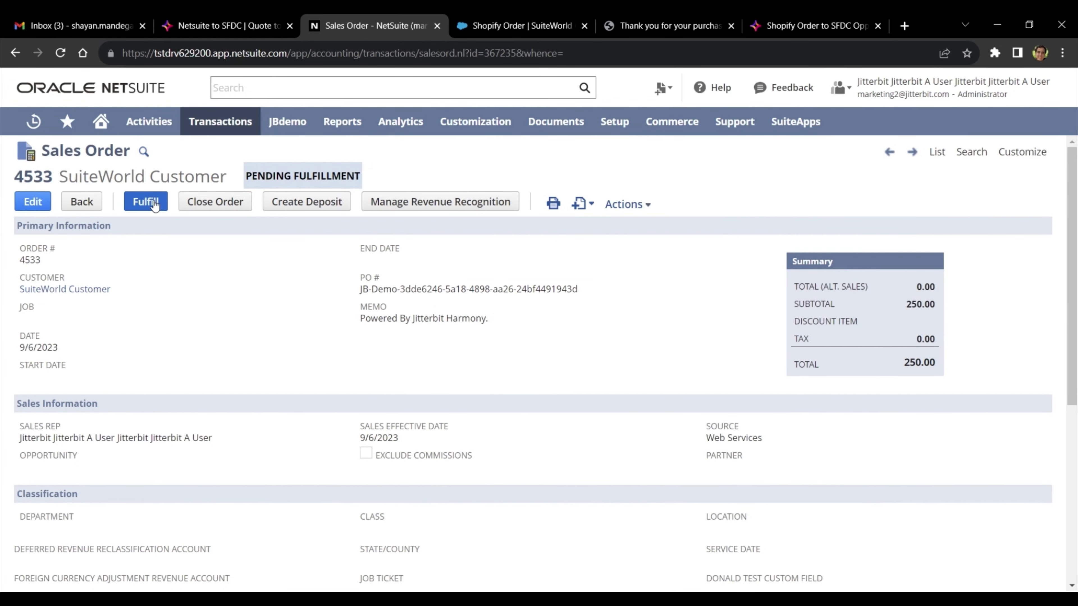
{"action": "left_click", "coordinate": [145, 203]}
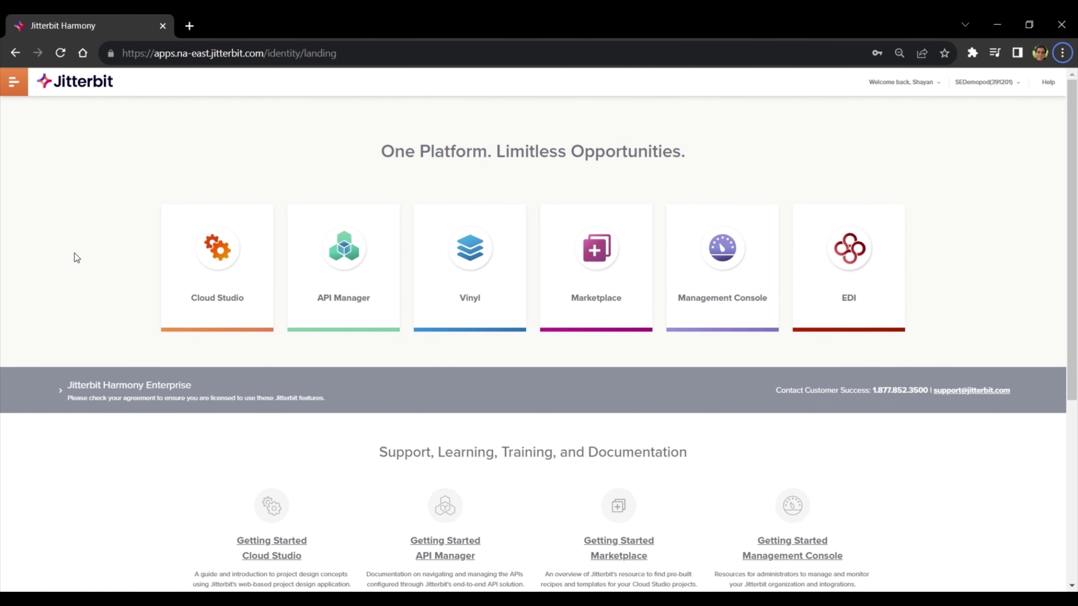
- Filter the Marketplace to NetSuite endpoint, eCommerce category and Process Template
{"action": "left_click", "coordinate": [581, 267]}
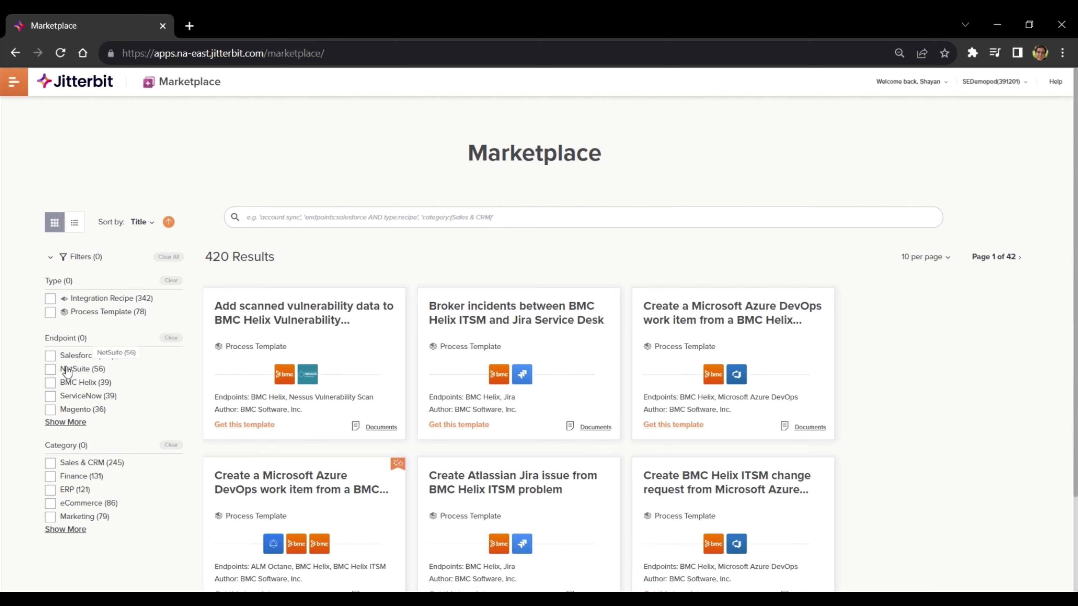
{"action": "left_click", "coordinate": [51, 370]}
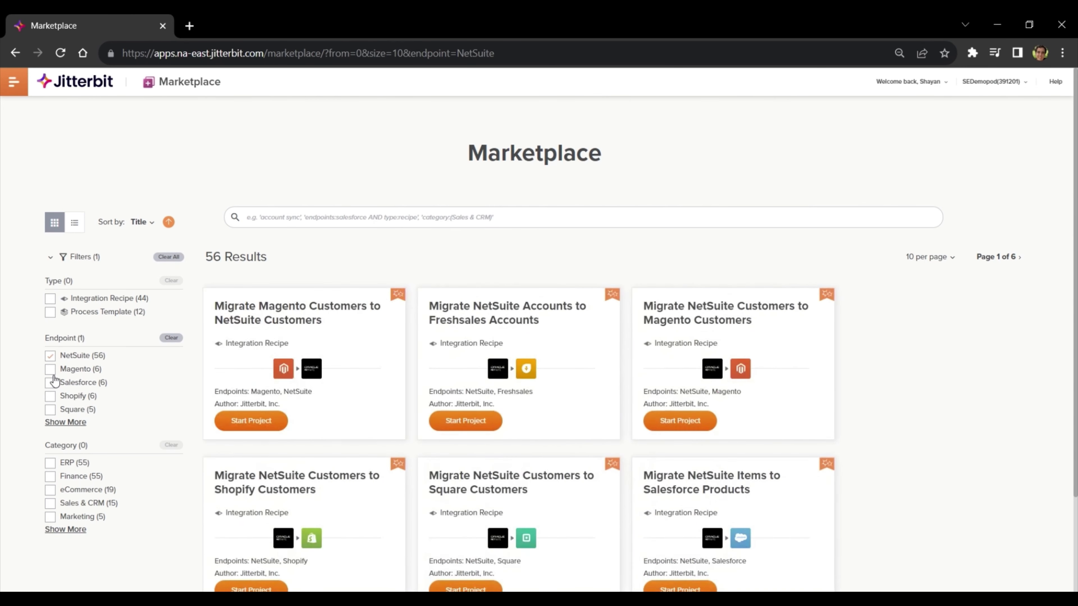
{"action": "scroll", "coordinate": [55, 381], "scroll_direction": "down", "scroll_amount": 1}
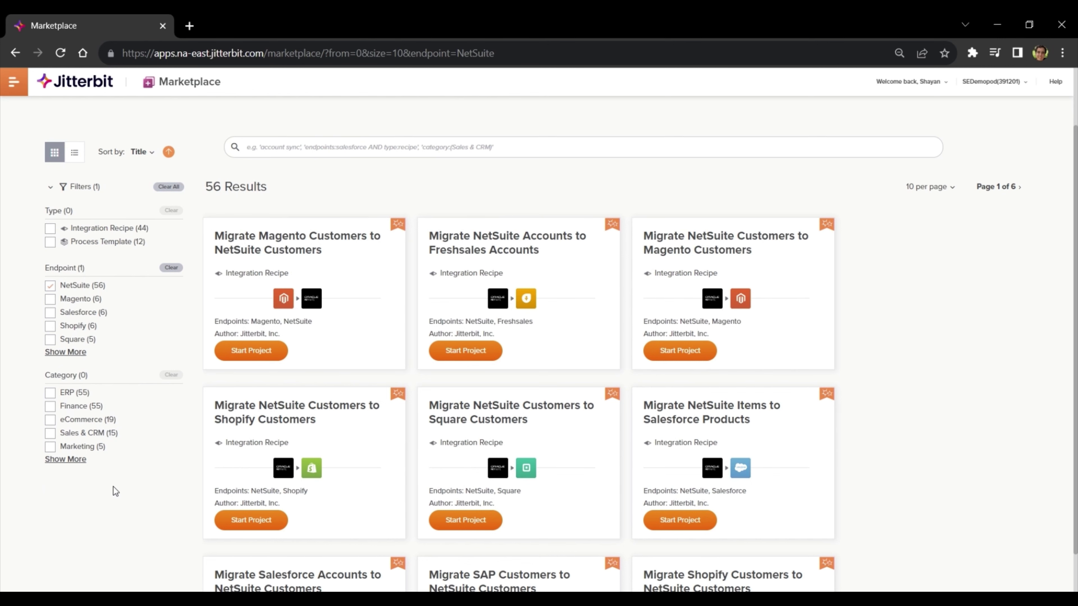
{"action": "left_click", "coordinate": [50, 419]}
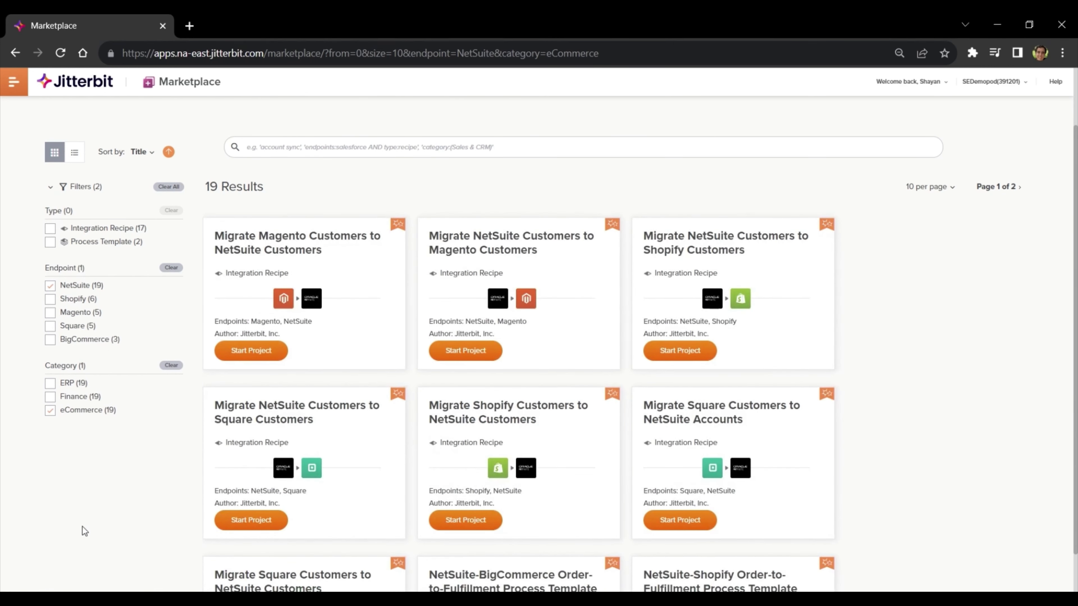
{"action": "scroll", "coordinate": [94, 527], "scroll_direction": "down", "scroll_amount": 1}
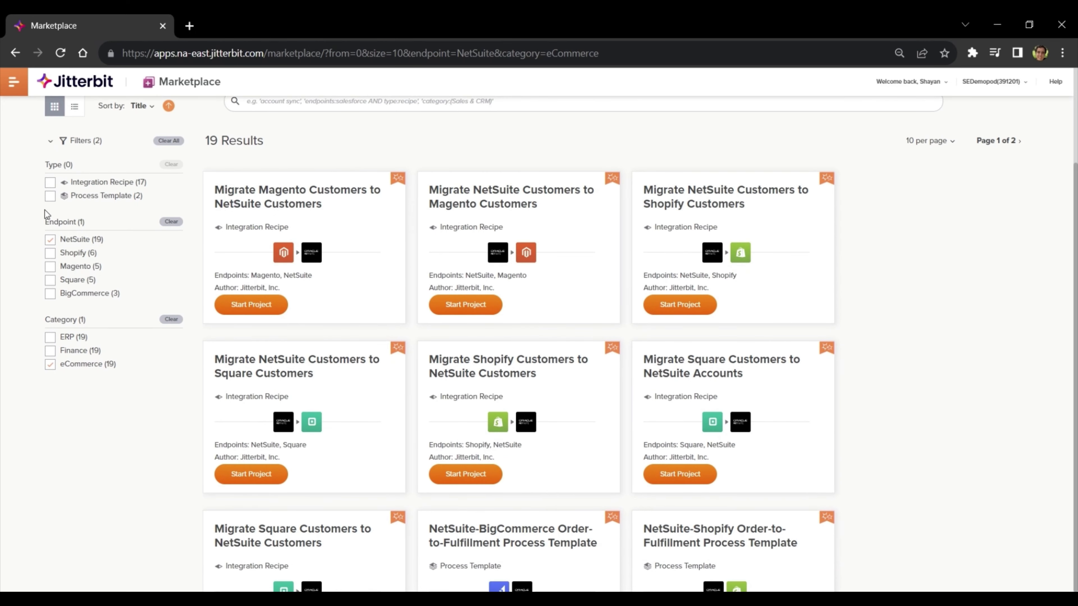
{"action": "left_click", "coordinate": [50, 196]}
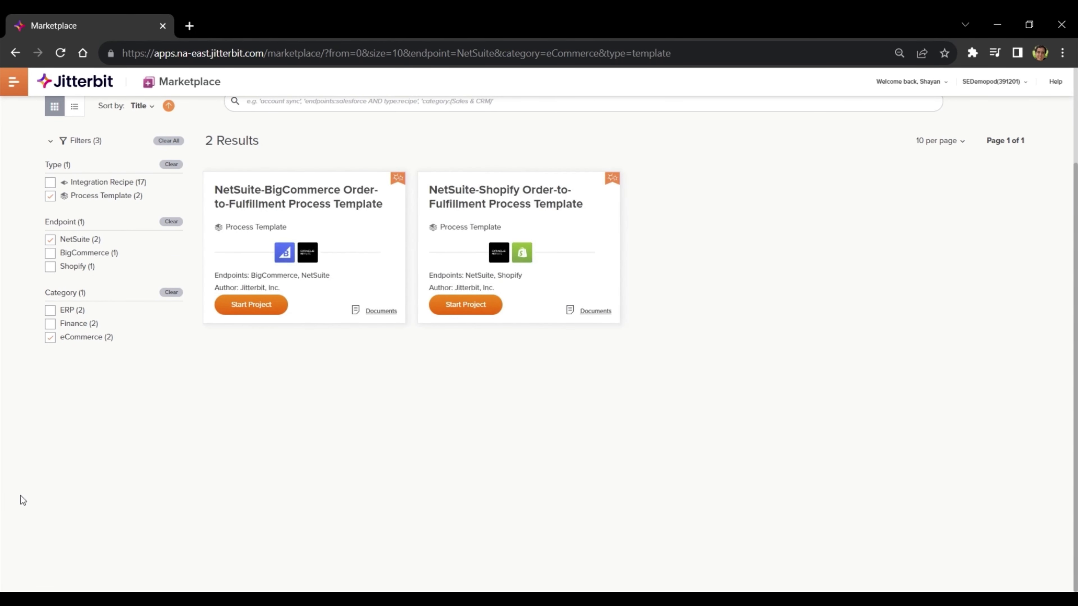
- Start a project from the NetSuite-Shopify Order-to-Fulfillment template
{"action": "mouse_move", "coordinate": [456, 225]}
{"action": "scroll", "coordinate": [491, 447], "scroll_direction": "up", "scroll_amount": 3}
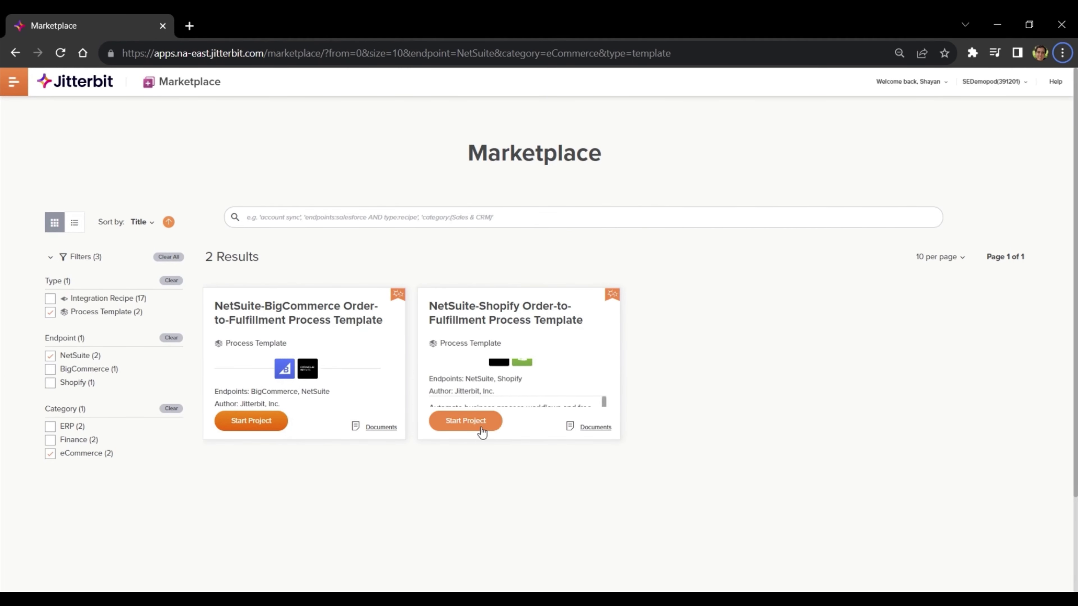
{"action": "left_click", "coordinate": [465, 421]}
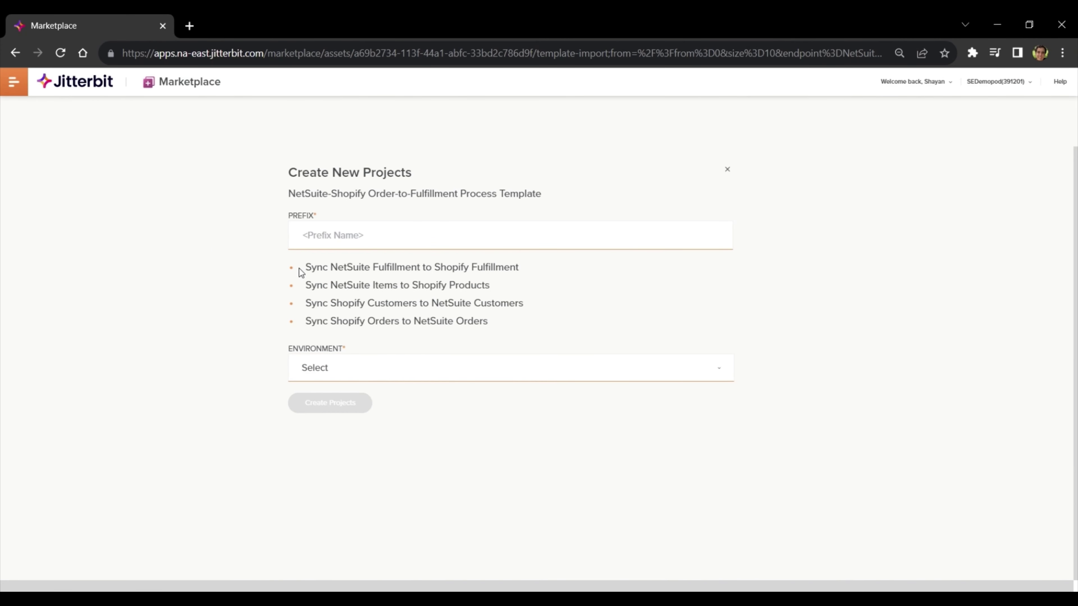
- Set the project prefix to SuiteWorld and the environment to 2 - Test
{"action": "left_click_drag", "start_coordinate": [305, 267], "coordinate": [533, 325]}
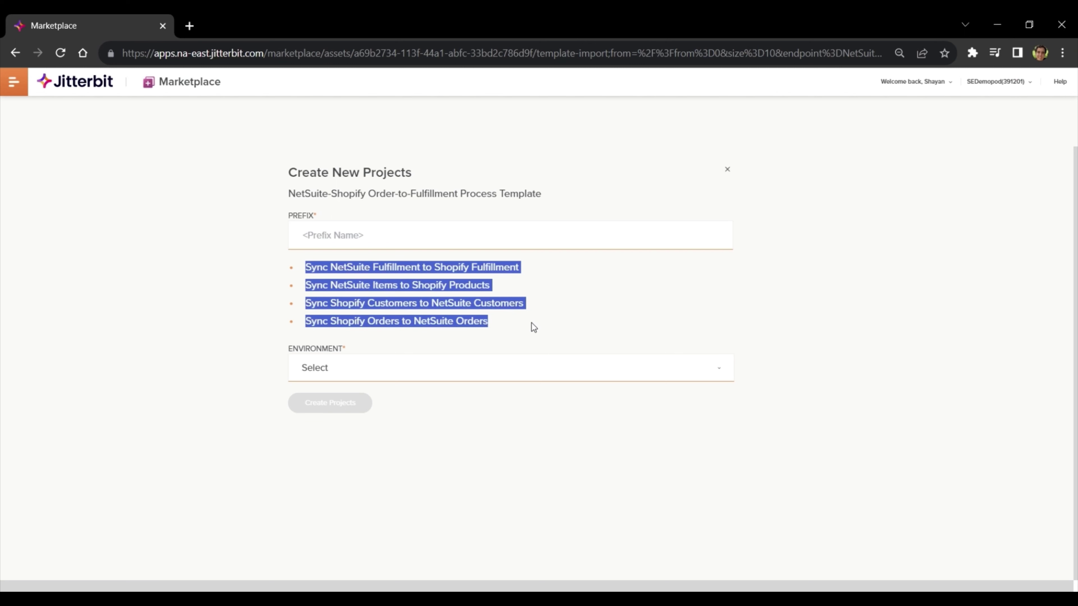
{"action": "left_click", "coordinate": [465, 294]}
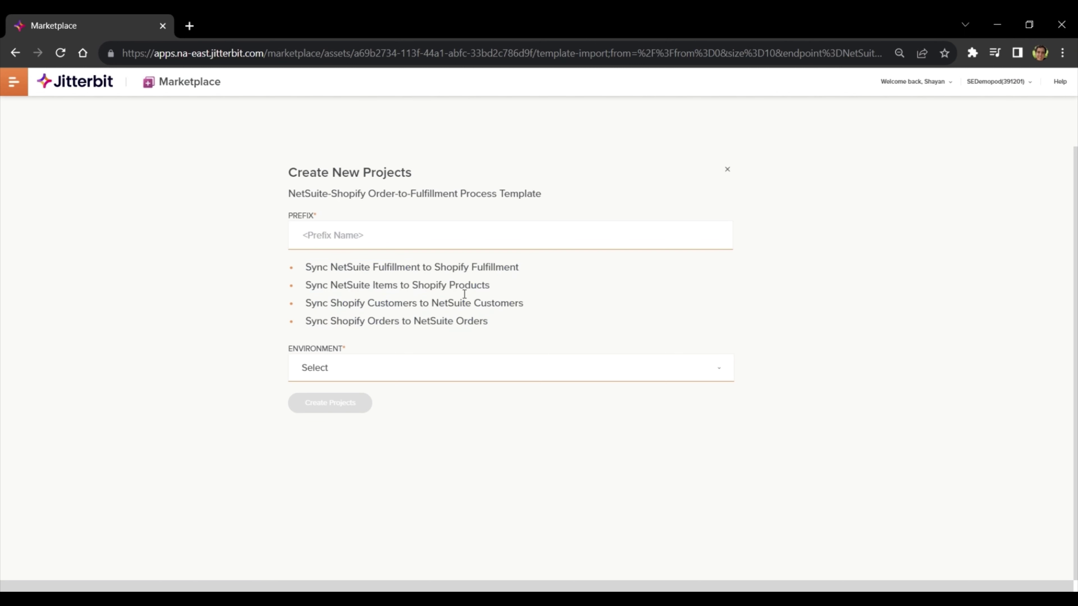
{"action": "left_click", "coordinate": [360, 231]}
{"action": "type", "text": "Suite"}
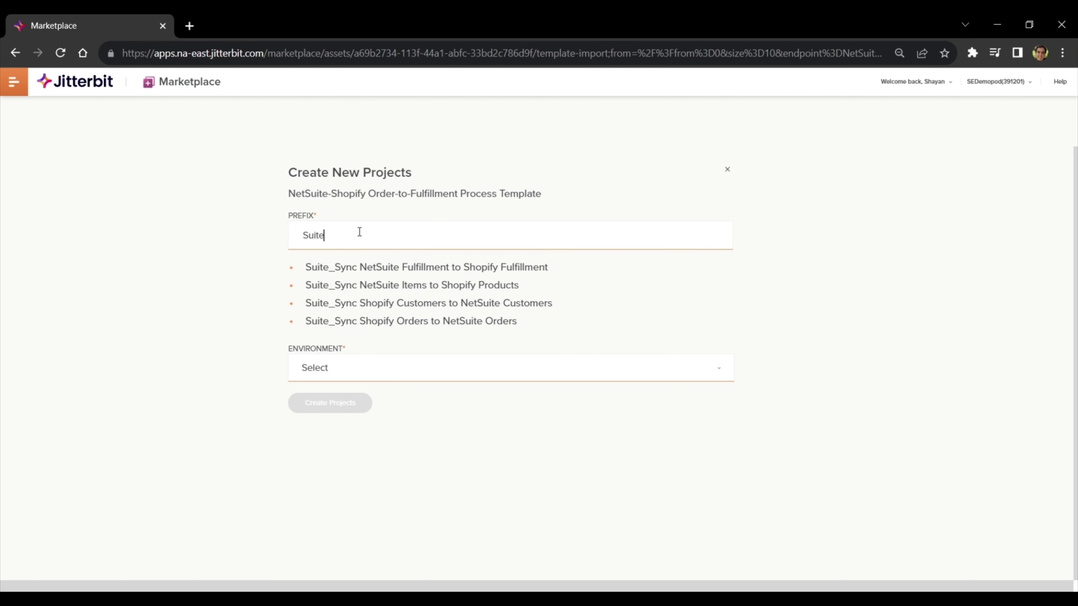
{"action": "type", "text": "World"}
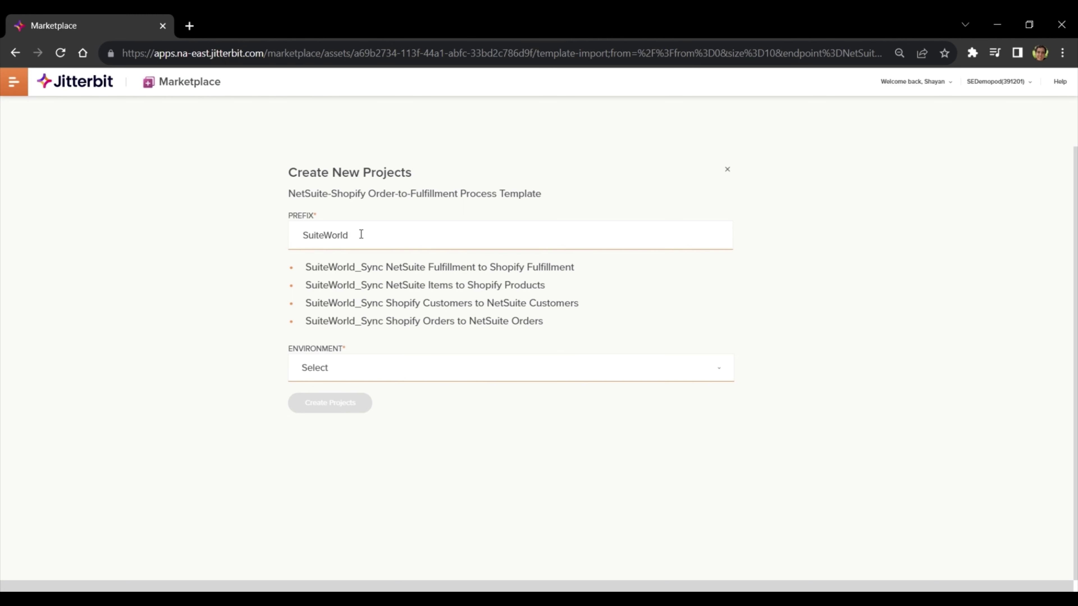
{"action": "left_click", "coordinate": [437, 366]}
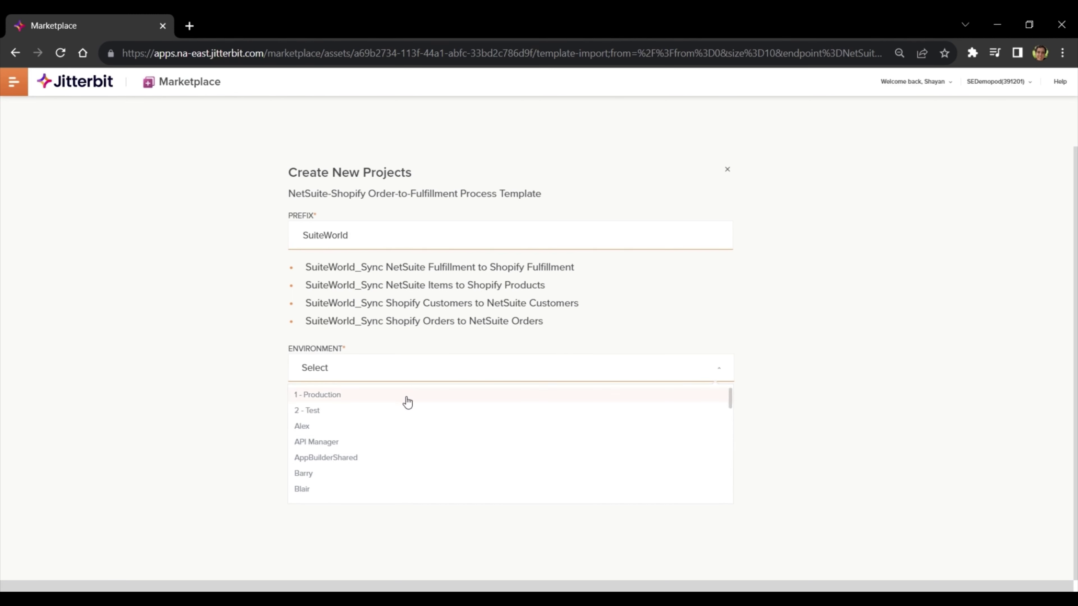
{"action": "left_click", "coordinate": [399, 410]}
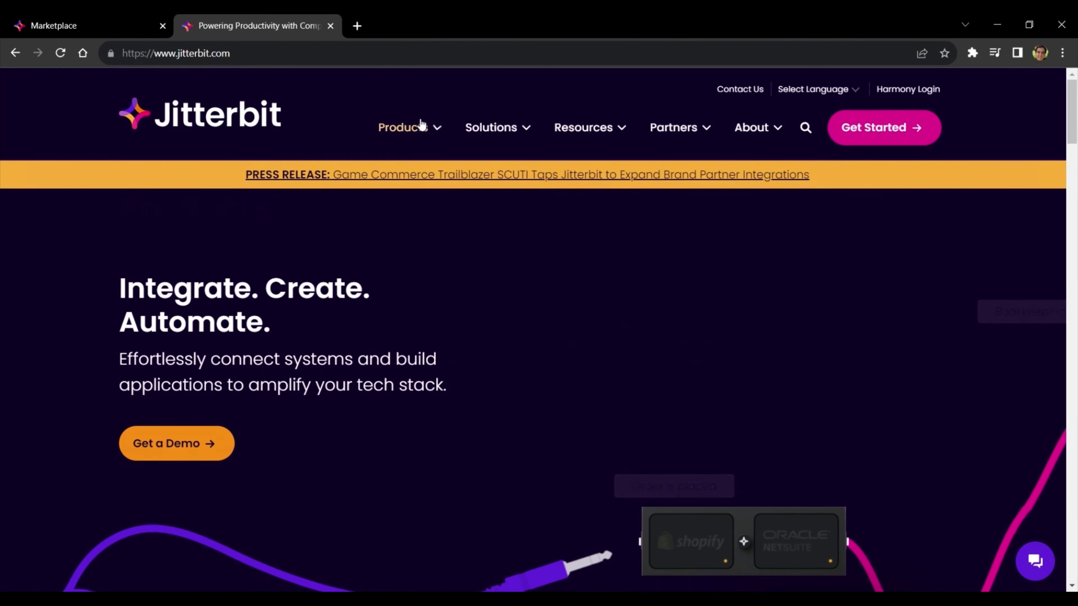
- Look over the jitterbit.com Products and Solutions menus, then open success.jitterbit.com in a new tab
{"action": "mouse_move", "coordinate": [423, 127]}
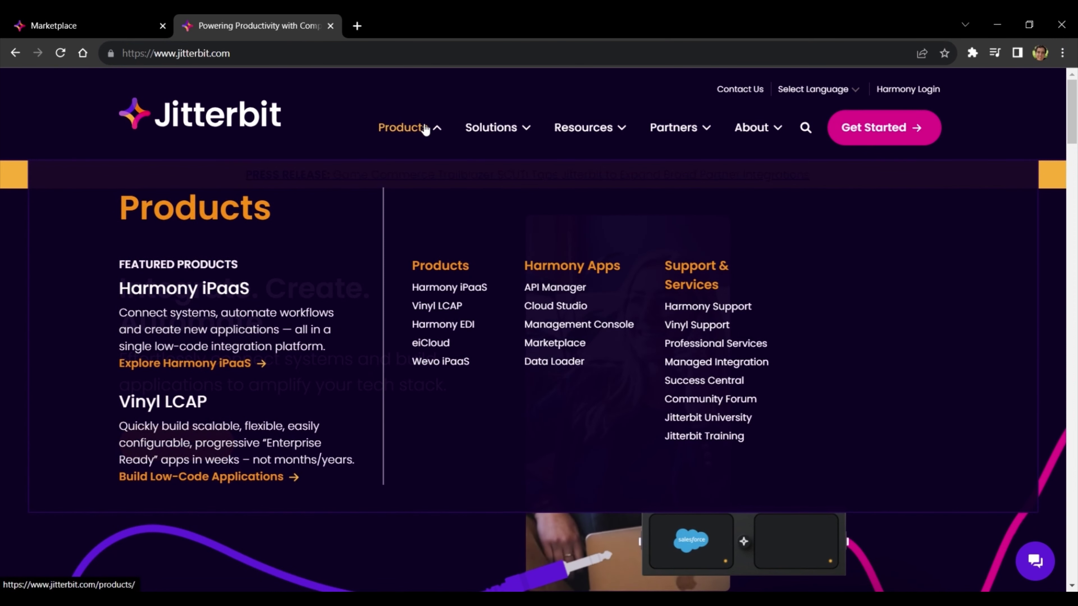
{"action": "mouse_move", "coordinate": [479, 128]}
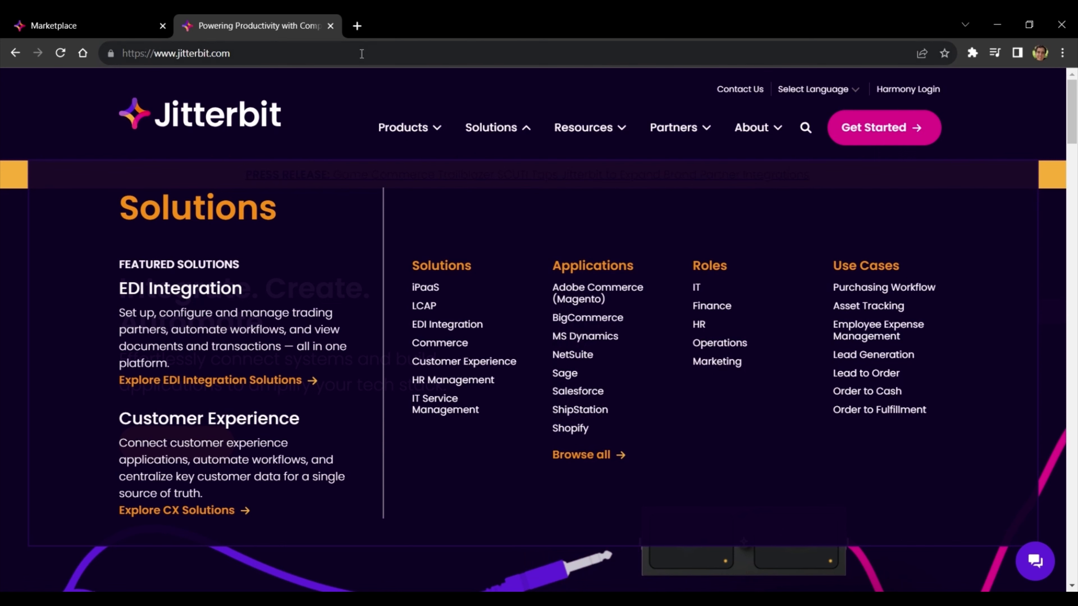
{"action": "left_click", "coordinate": [362, 25]}
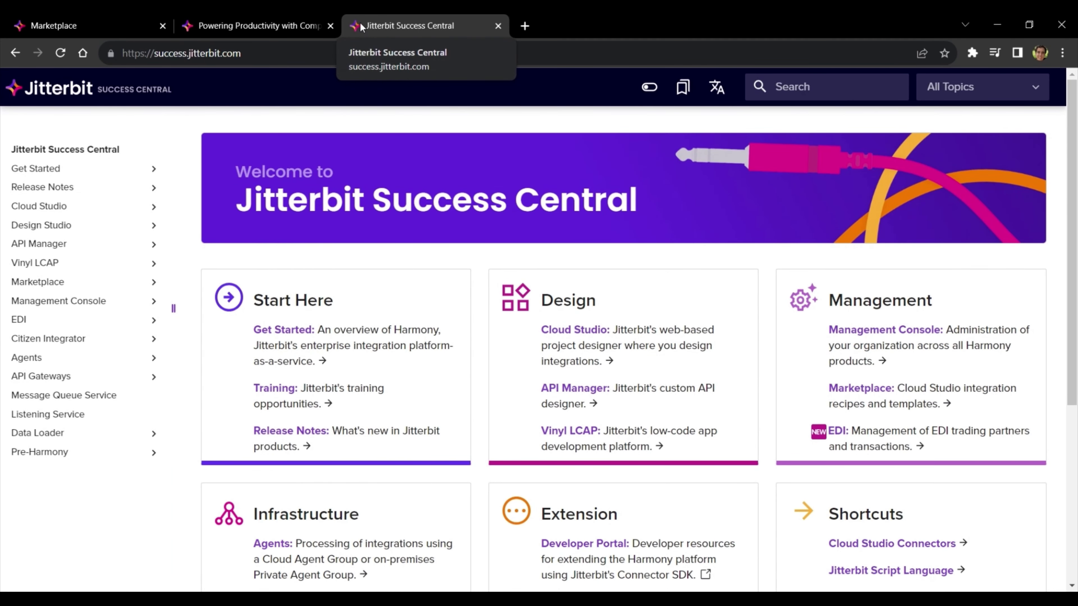
- Search the docs for netsuite, open NetSuite Connector, then its Prerequisites page
{"action": "left_click", "coordinate": [829, 87]}
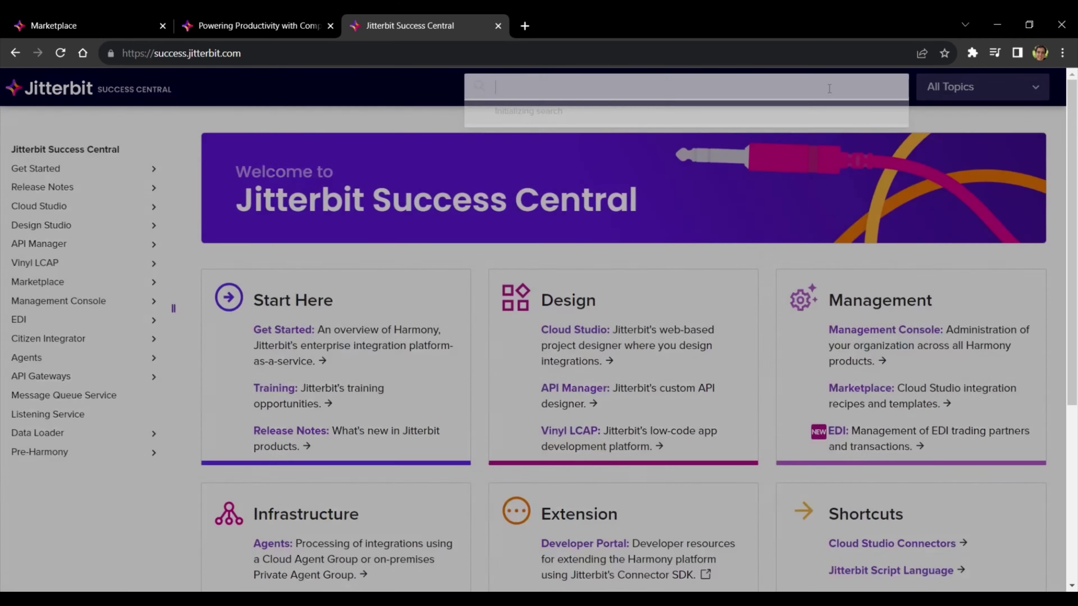
{"action": "type", "text": "netsuite"}
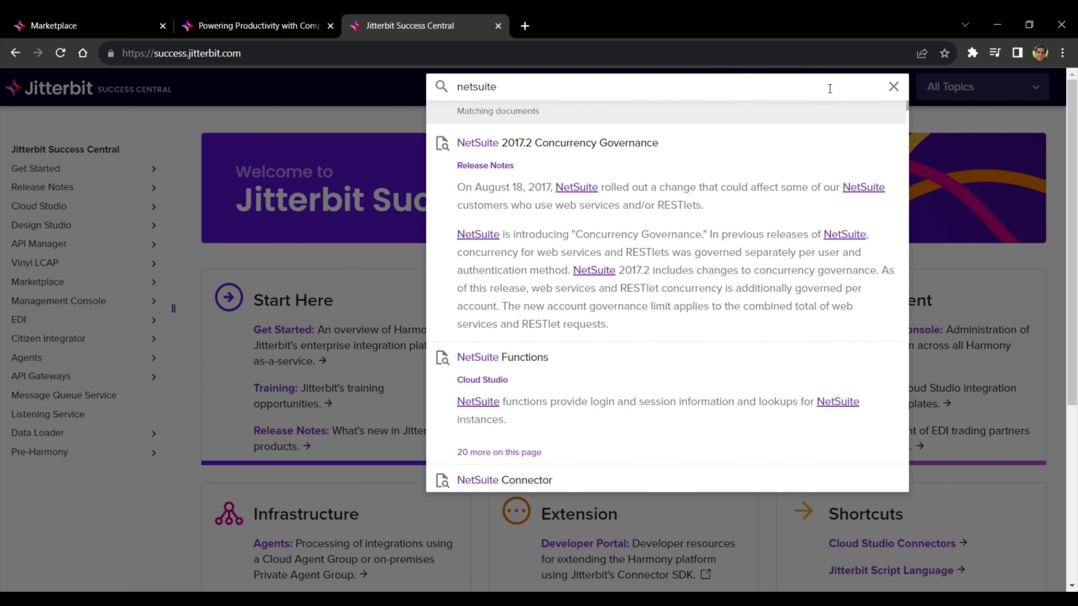
{"action": "scroll", "coordinate": [595, 313], "scroll_direction": "down", "scroll_amount": 3}
{"action": "left_click", "coordinate": [538, 341]}
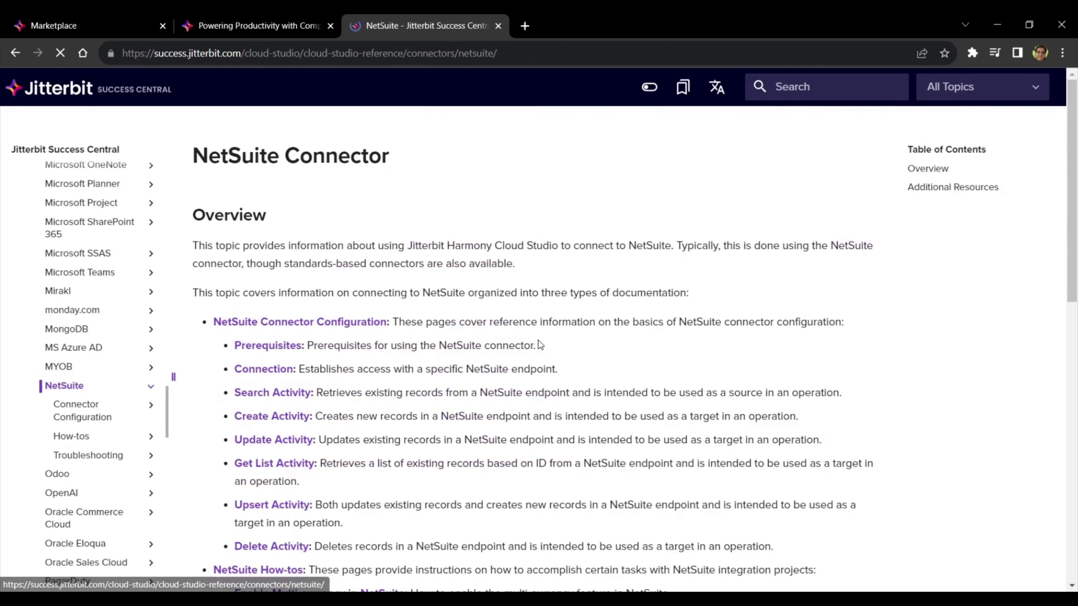
{"action": "left_click", "coordinate": [287, 347]}
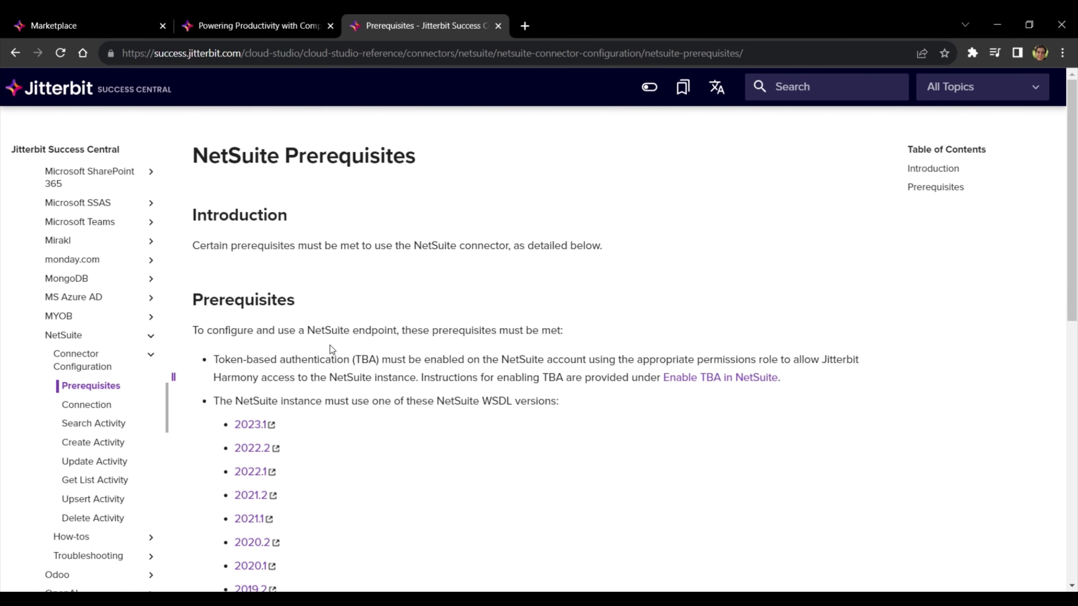
- Open the Jitterbit Marketplace page in a new tab and scroll past Featured to the 459 results
{"action": "left_click", "coordinate": [525, 25]}
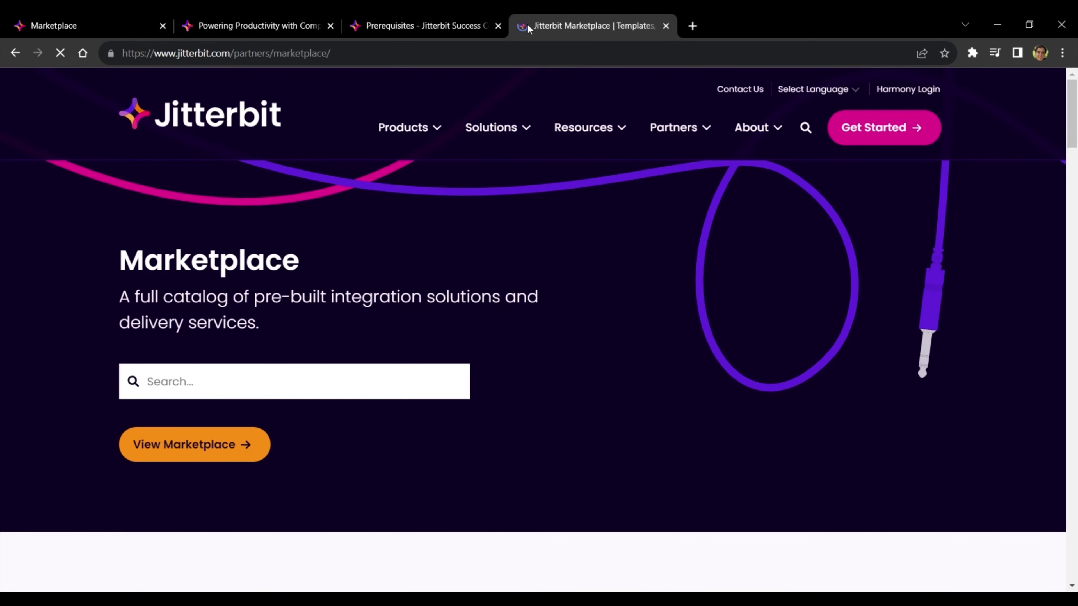
{"action": "scroll", "coordinate": [497, 205], "scroll_direction": "down", "scroll_amount": 10}
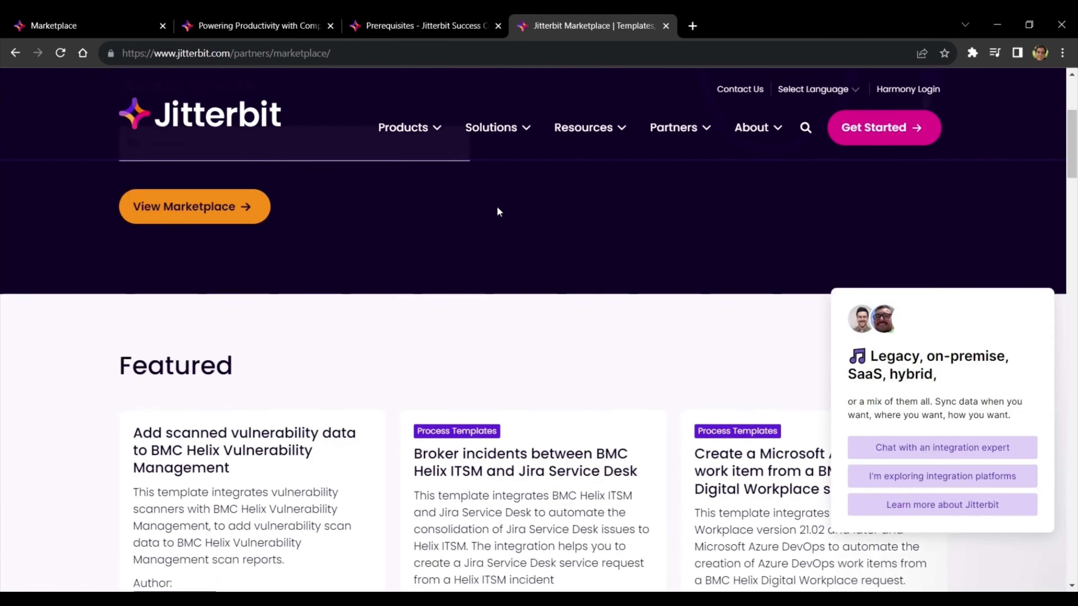
{"action": "scroll", "coordinate": [497, 207], "scroll_direction": "down", "scroll_amount": 12}
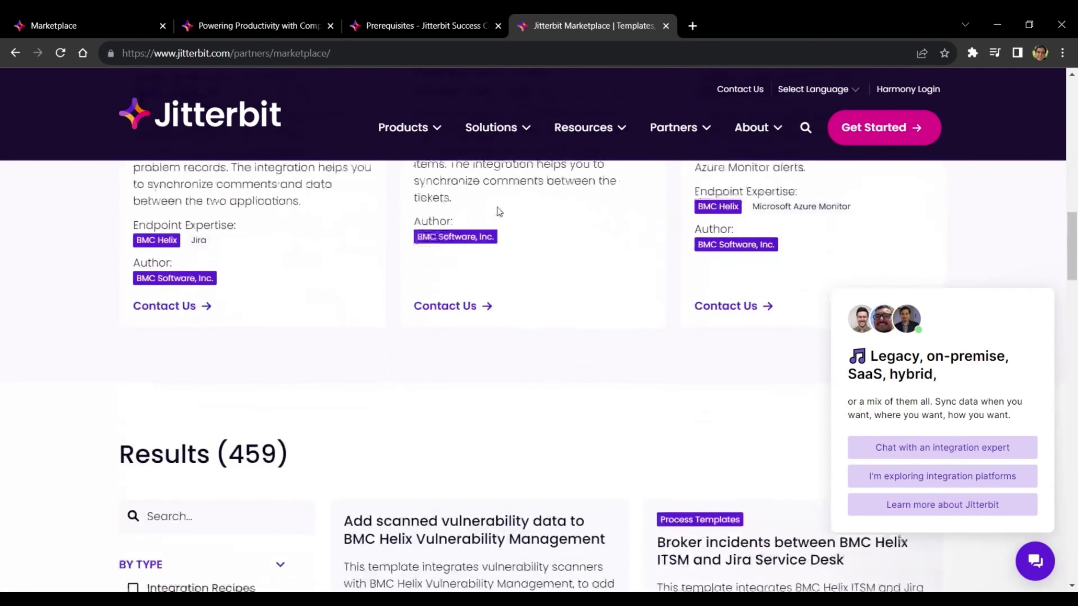
{"action": "scroll", "coordinate": [497, 207], "scroll_direction": "down", "scroll_amount": 2}
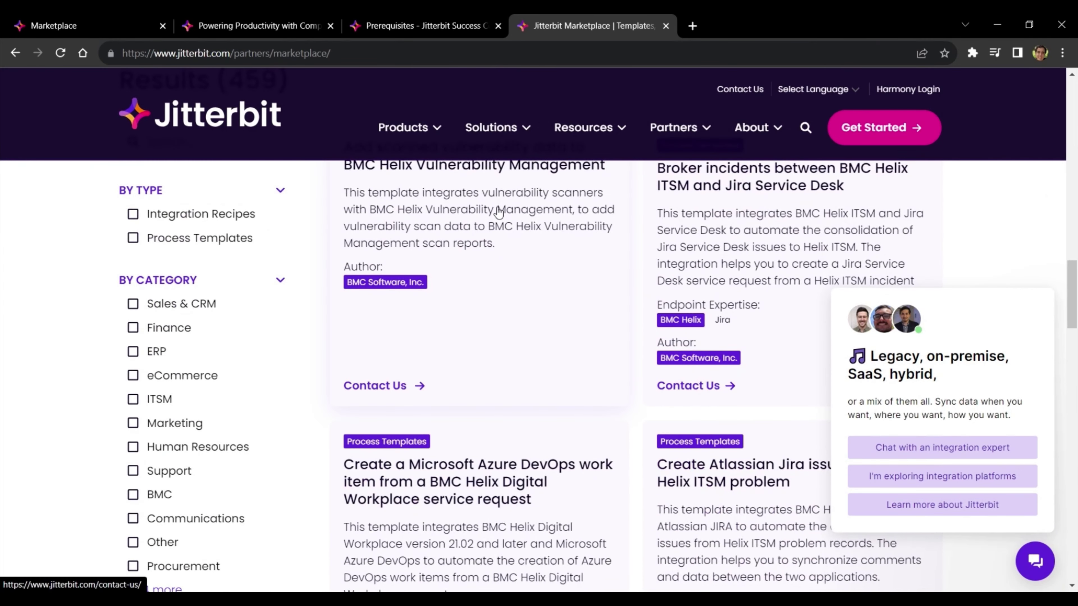